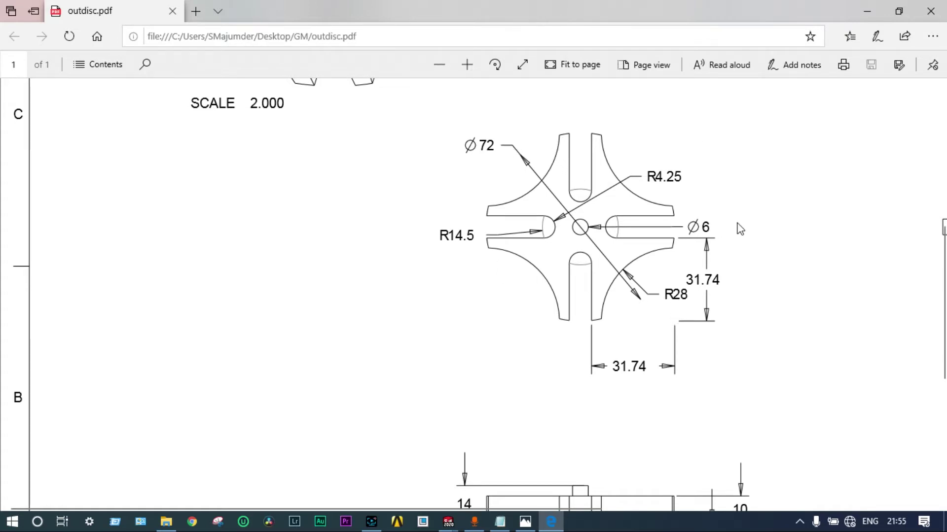
- Switch to SOLIDWORKS and sketch a horizontal centerline through the origin on the Top Plane, extending its left end to about X -139 mm
{"action": "left_click", "coordinate": [868, 14]}
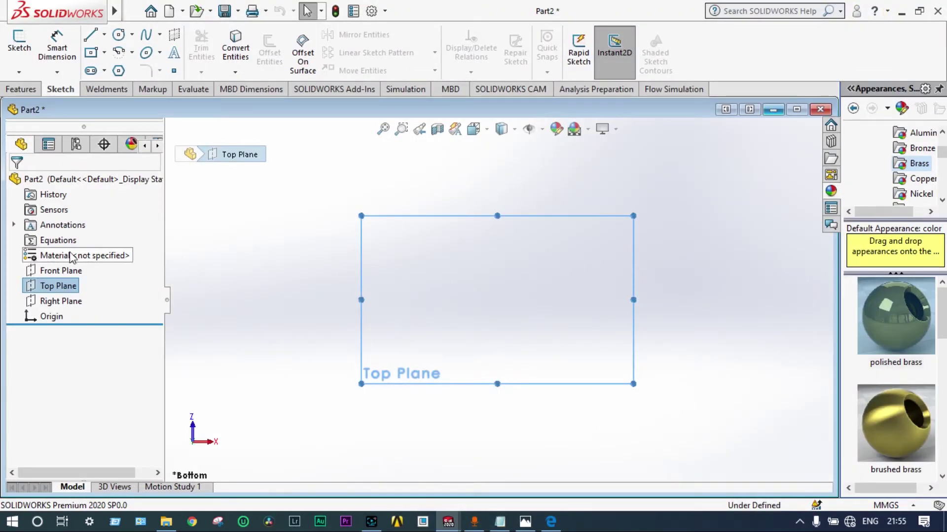
{"action": "scroll", "coordinate": [497, 300], "scroll_direction": "down", "scroll_amount": 3}
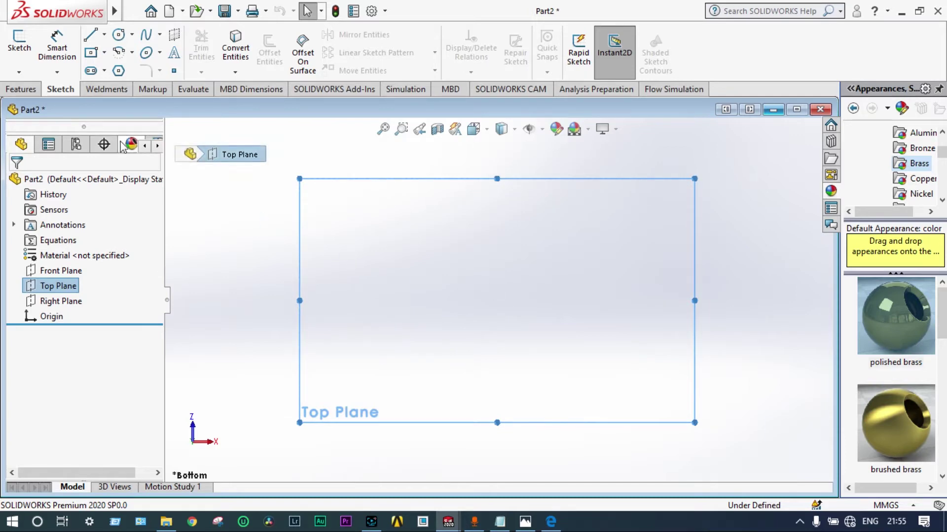
{"action": "left_click", "coordinate": [104, 35]}
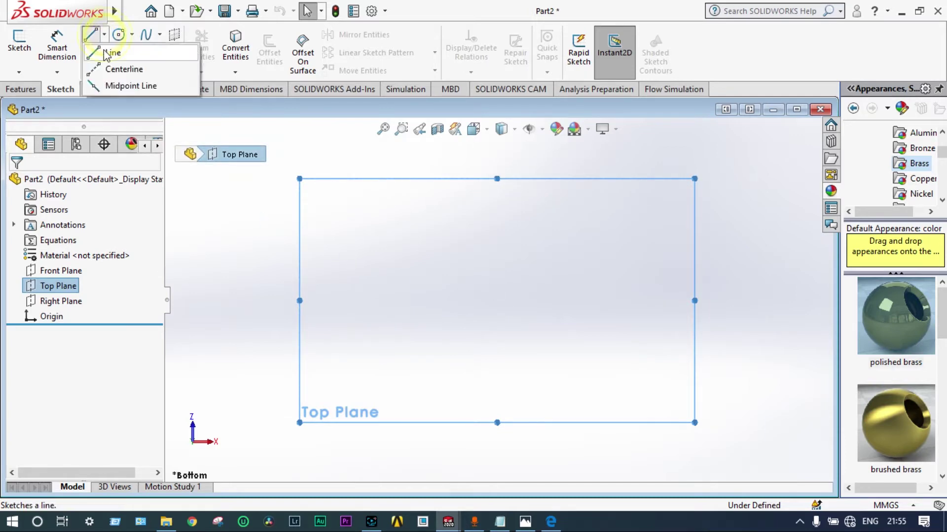
{"action": "left_click", "coordinate": [101, 69]}
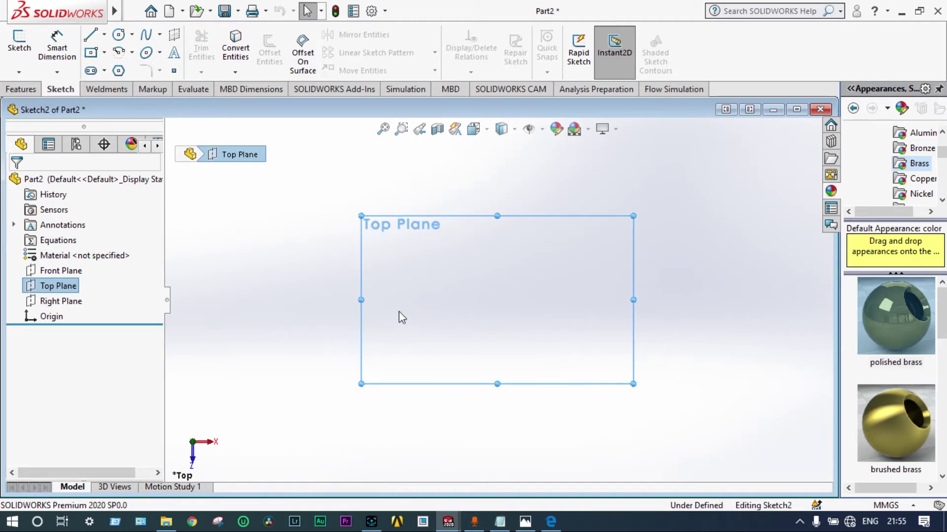
{"action": "left_click", "coordinate": [383, 300]}
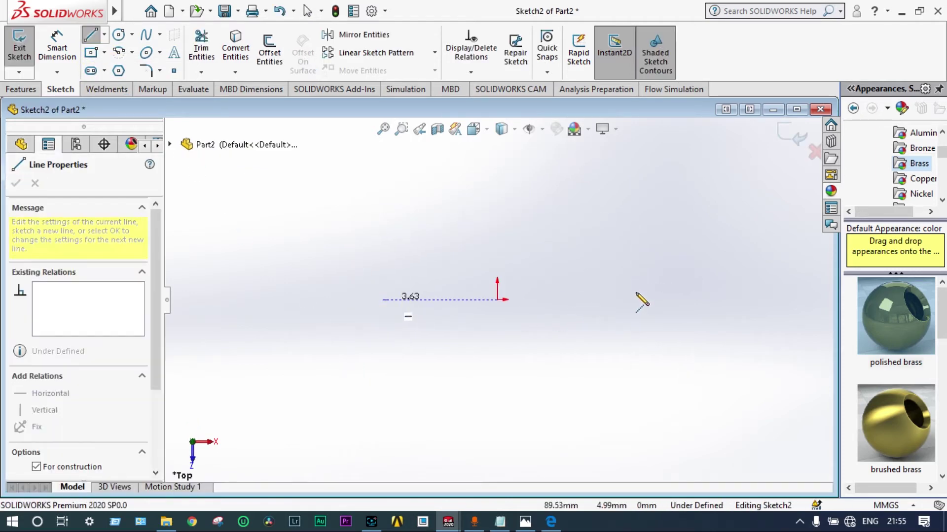
{"action": "left_click", "coordinate": [675, 300]}
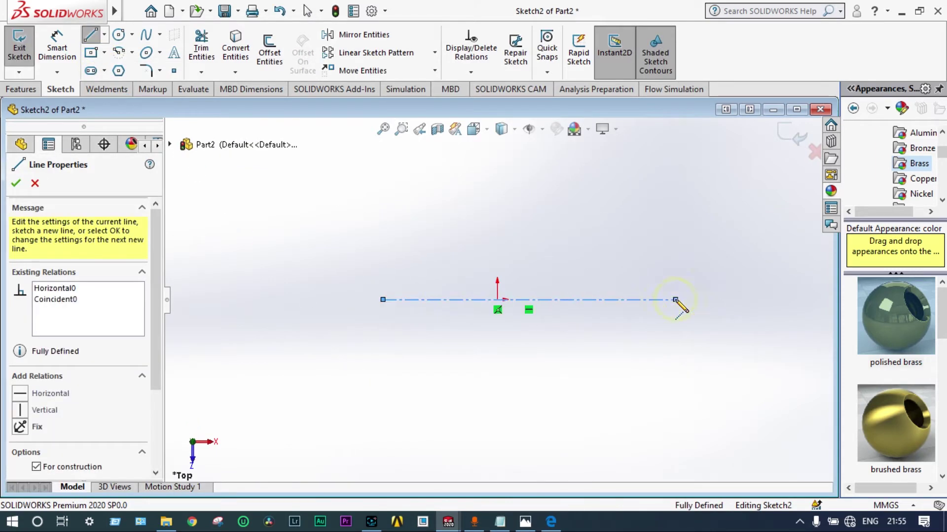
{"action": "key", "text": "Escape"}
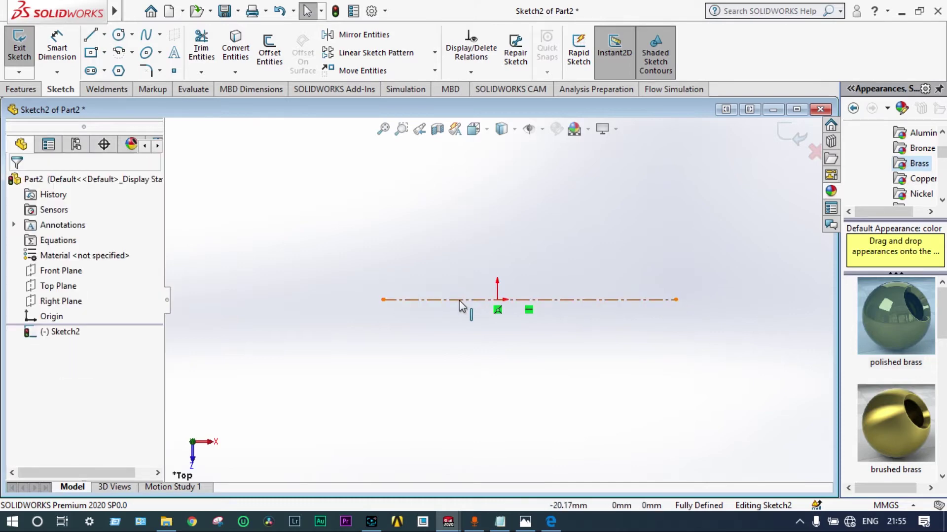
{"action": "left_click_drag", "start_coordinate": [383, 300], "coordinate": [284, 300]}
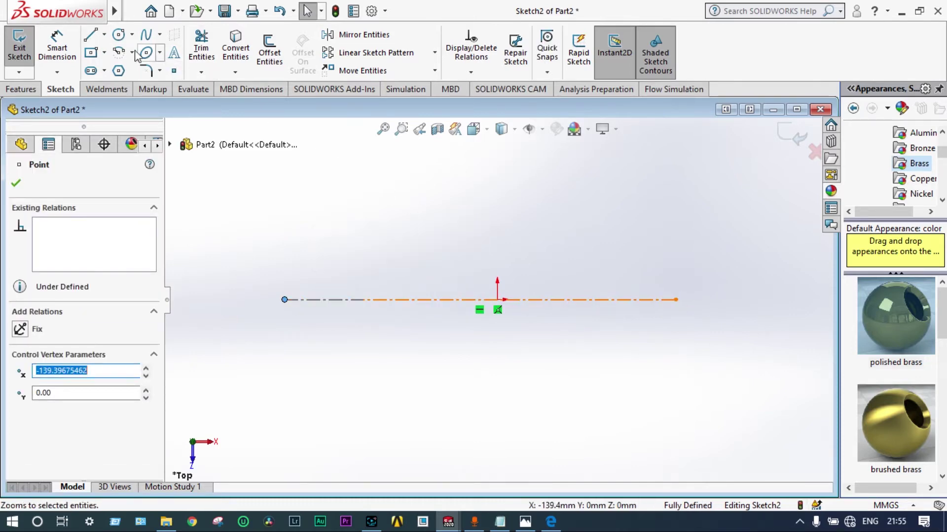
- Sketch a vertical centerline through the origin, starting about 94 mm above it and ending below it
{"action": "left_click", "coordinate": [104, 35]}
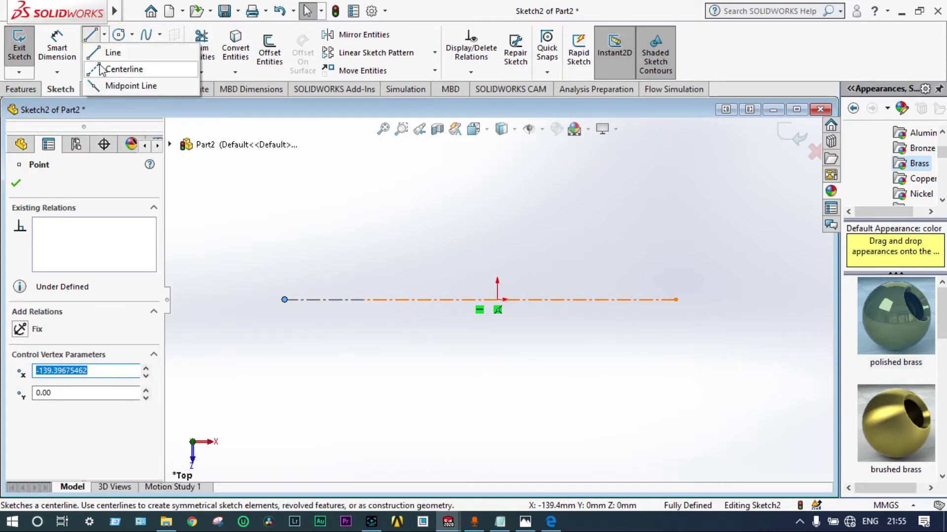
{"action": "left_click", "coordinate": [121, 68]}
{"action": "left_click", "coordinate": [498, 158]}
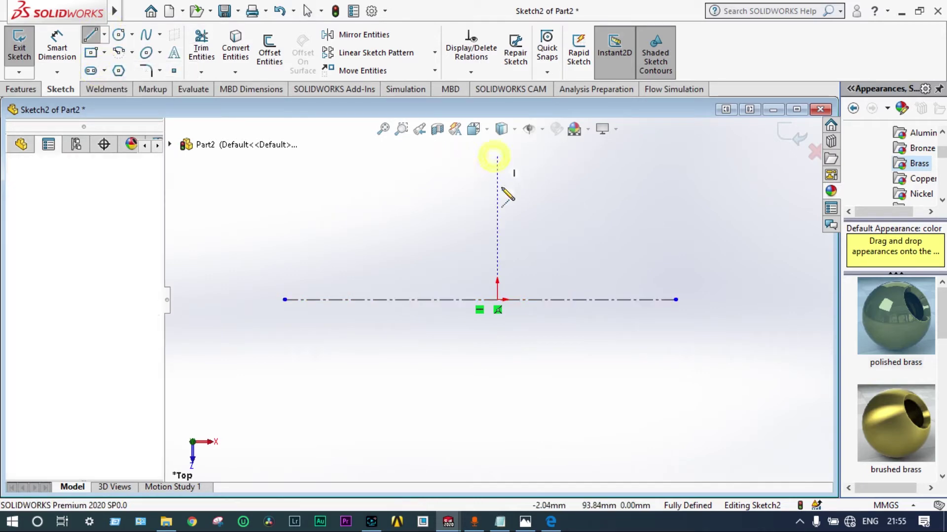
{"action": "left_click", "coordinate": [497, 434]}
{"action": "key", "text": "Escape"}
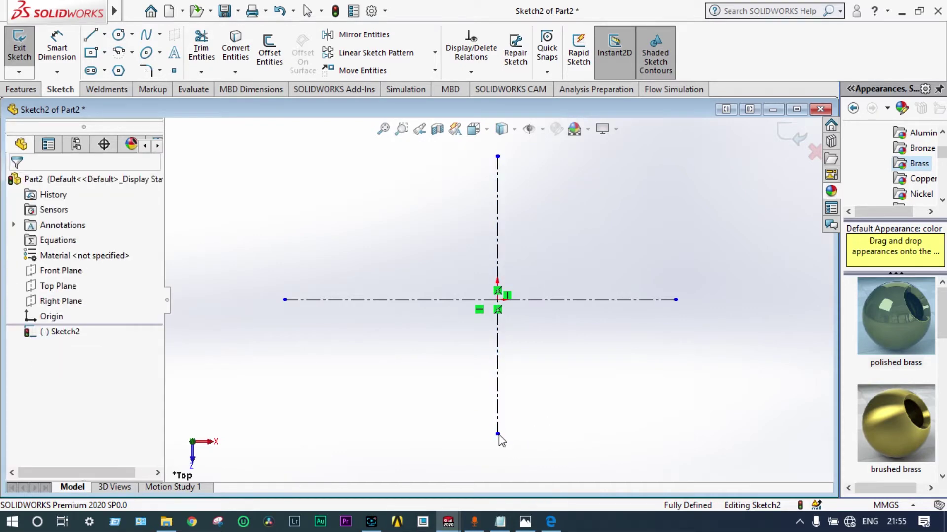
- Sketch two concentric circles centred on the origin, with radii of about 73 mm and about 40 mm
{"action": "left_click", "coordinate": [118, 34]}
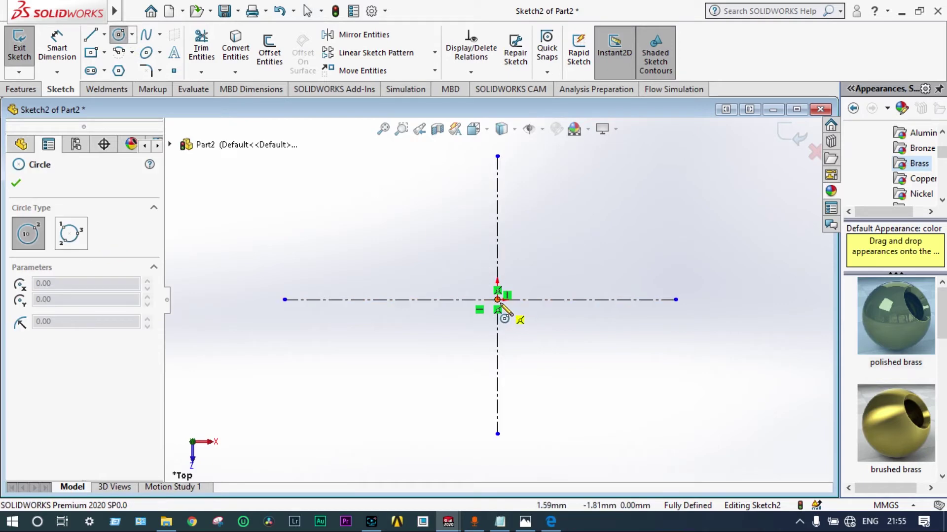
{"action": "left_click", "coordinate": [498, 299]}
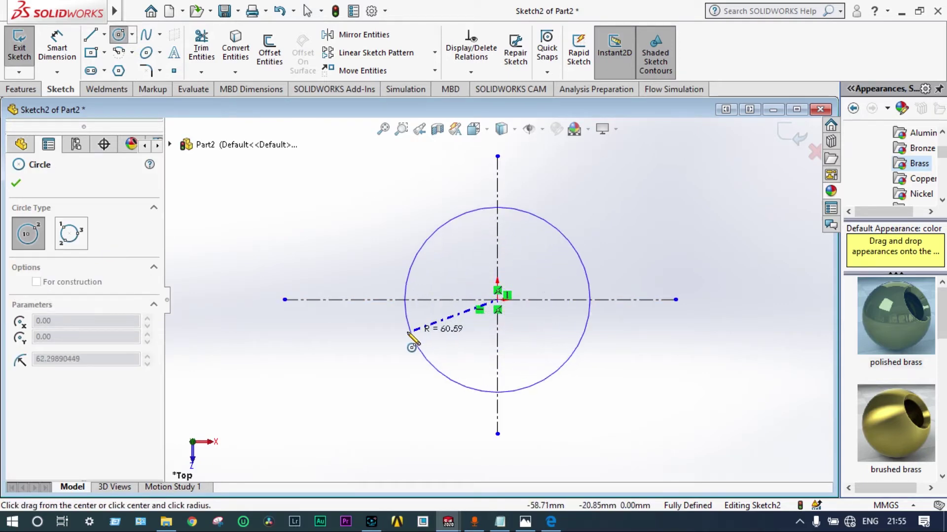
{"action": "left_click", "coordinate": [392, 334]}
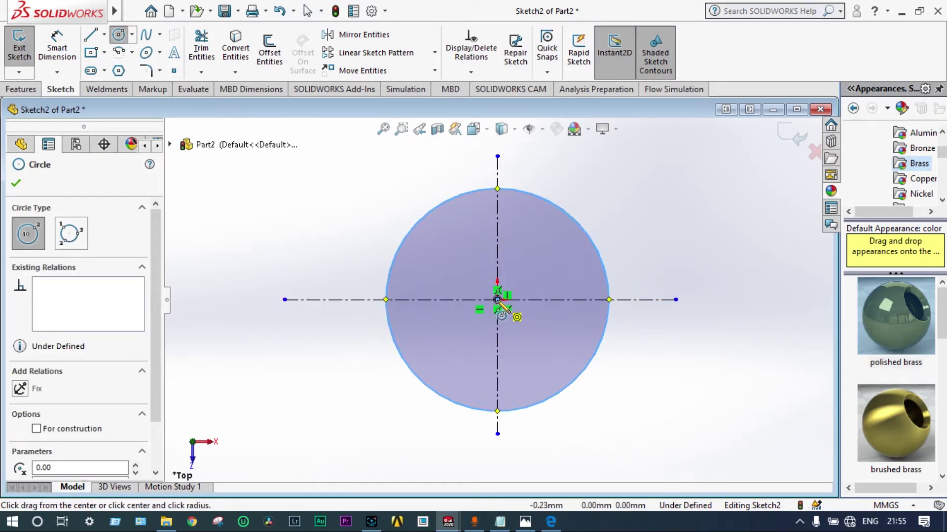
{"action": "left_click", "coordinate": [483, 311]}
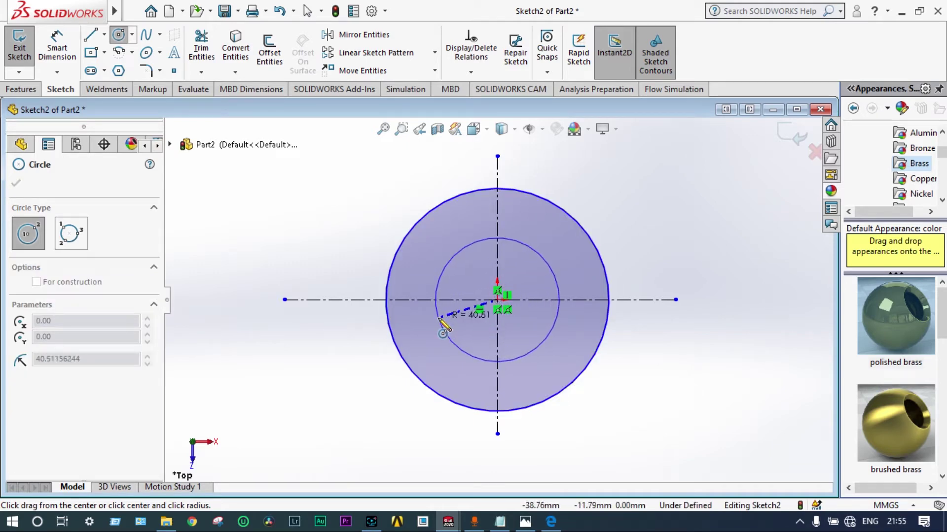
{"action": "left_click", "coordinate": [437, 303]}
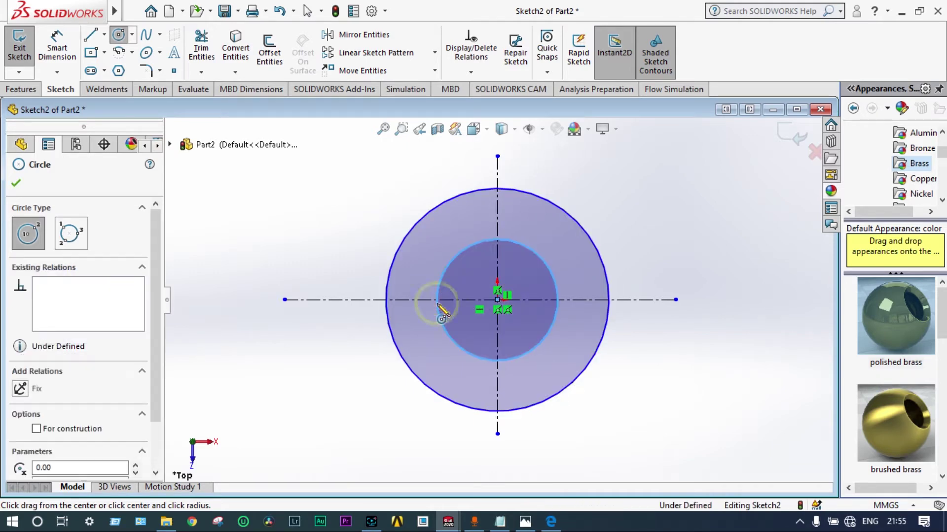
{"action": "key", "text": "Escape"}
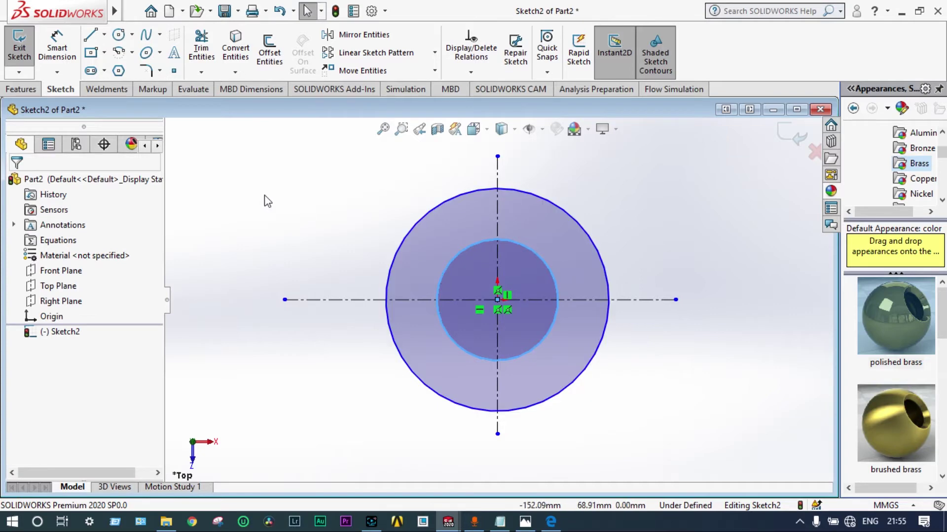
- Dimension the outer circle with a diameter of 72 mm
{"action": "left_click", "coordinate": [57, 48]}
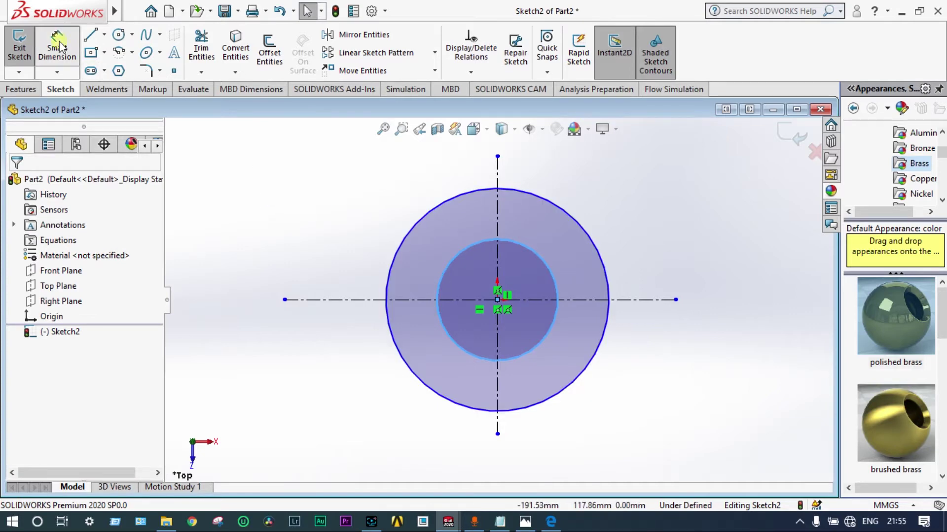
{"action": "left_click", "coordinate": [557, 207]}
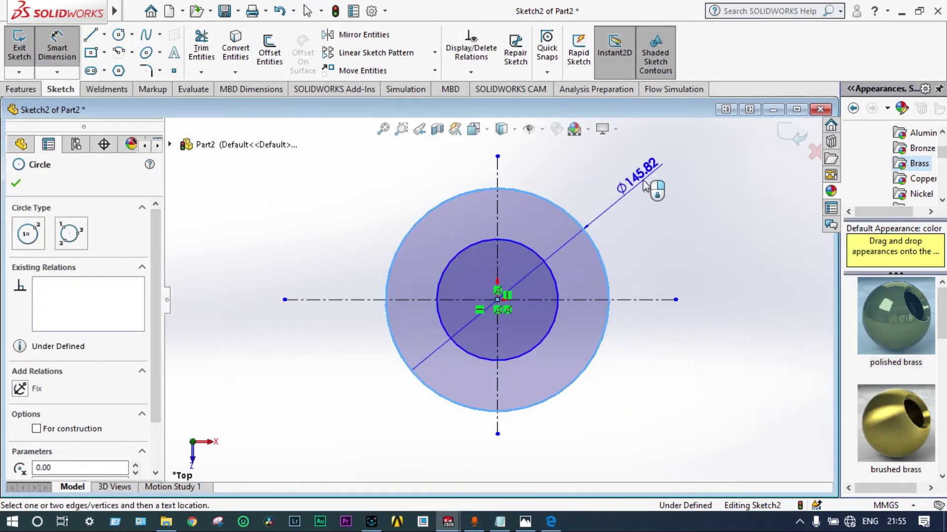
{"action": "left_click", "coordinate": [645, 184]}
{"action": "type", "text": "72"}
{"action": "key", "text": "Return"}
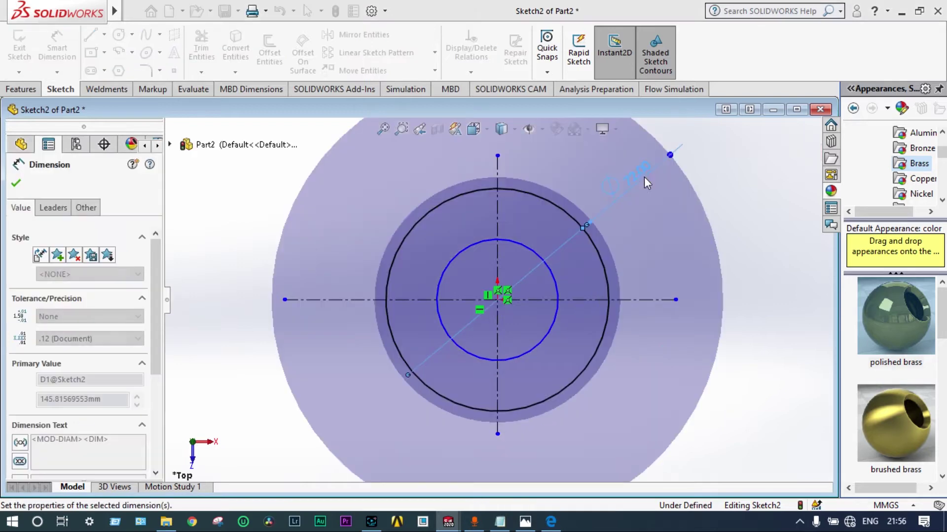
- Dimension the inner circle with a diameter of 29 mm
{"action": "left_click", "coordinate": [559, 292]}
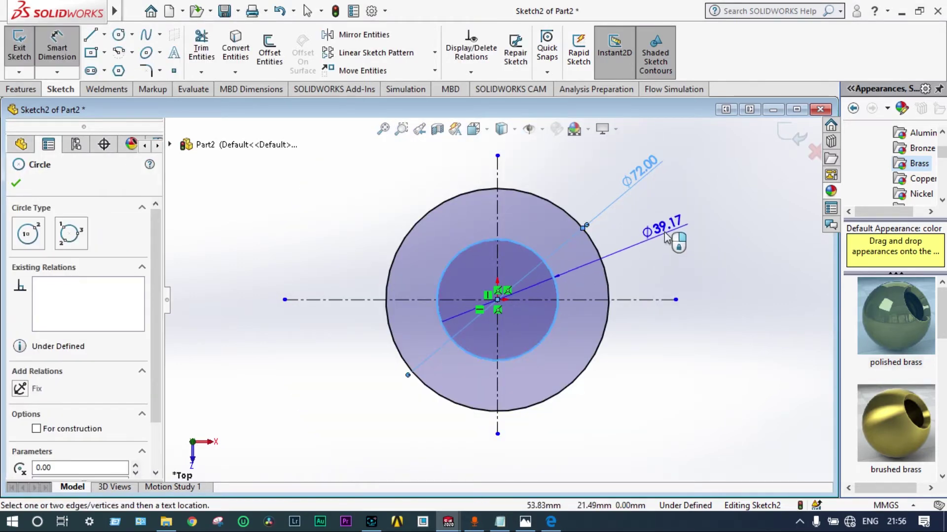
{"action": "left_click", "coordinate": [665, 236]}
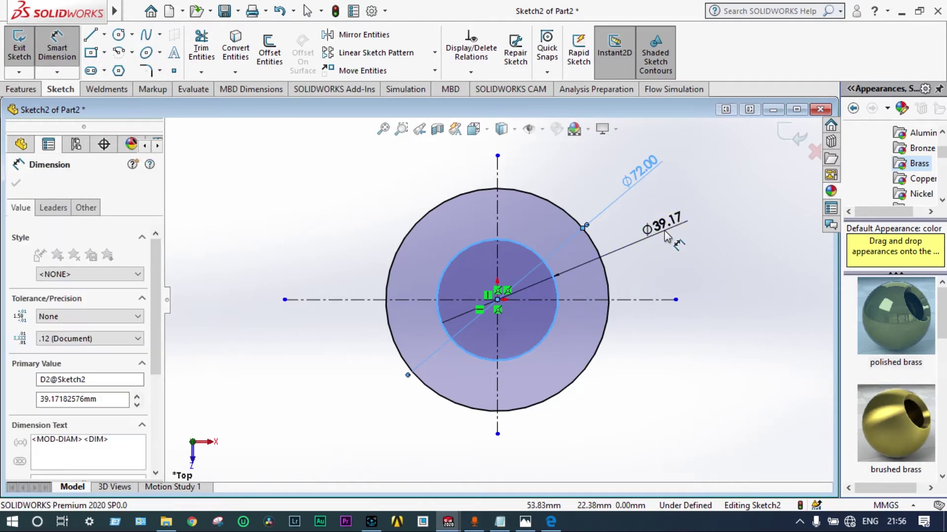
{"action": "type", "text": "29"}
{"action": "key", "text": "Return"}
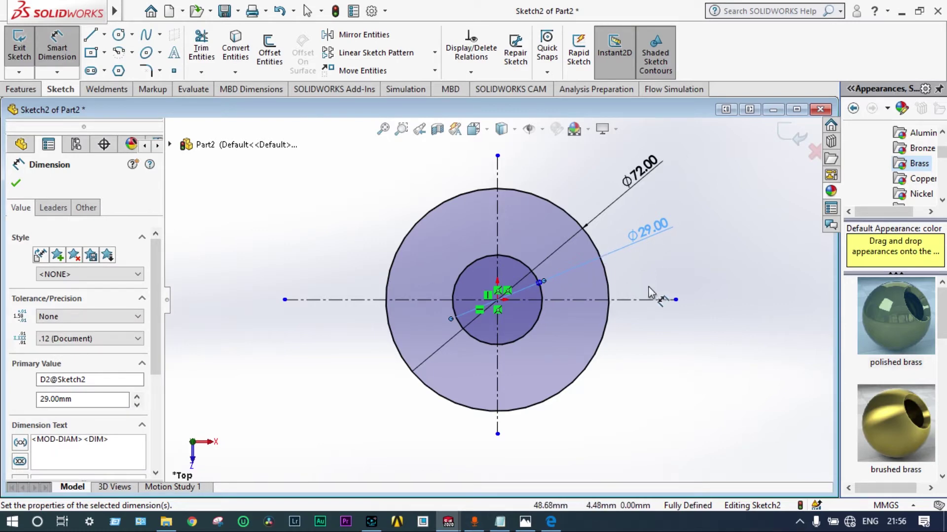
{"action": "key", "text": "Escape"}
- Convert the 29 mm inner circle to construction geometry
{"action": "scroll", "coordinate": [650, 292], "scroll_direction": "down", "scroll_amount": 2}
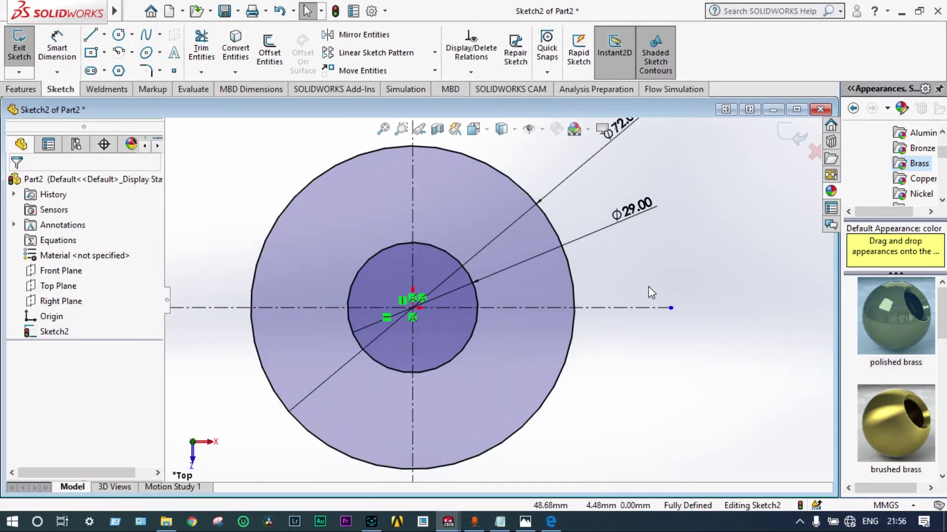
{"action": "left_click", "coordinate": [476, 329]}
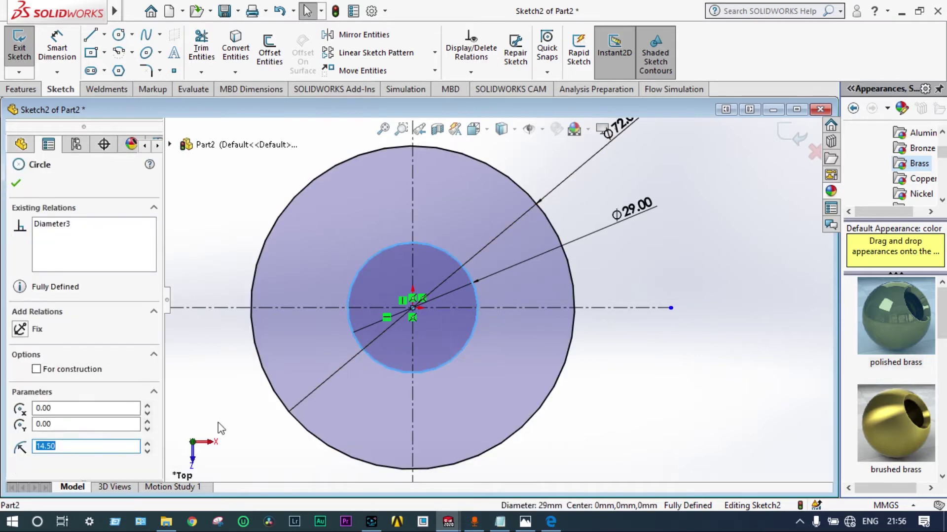
{"action": "left_click", "coordinate": [36, 370]}
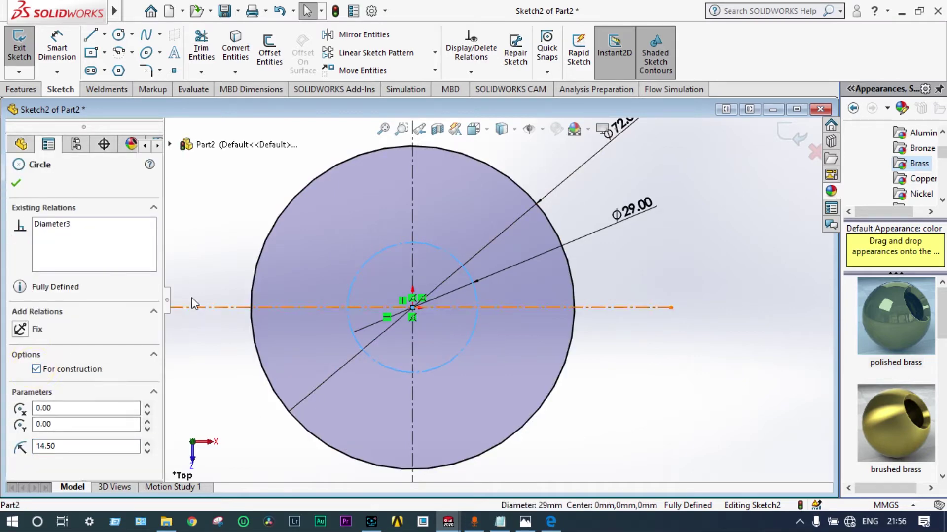
{"action": "scroll", "coordinate": [196, 276], "scroll_direction": "down", "scroll_amount": 1}
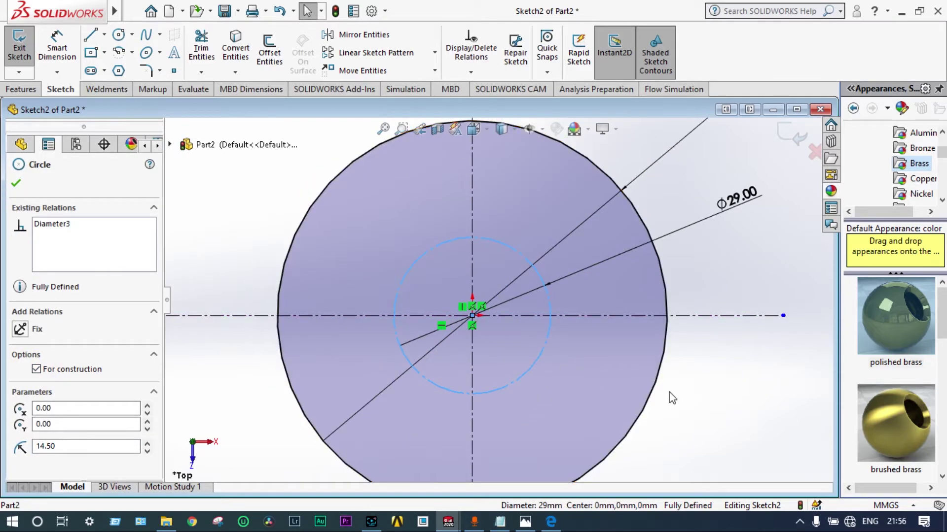
{"action": "scroll", "coordinate": [670, 393], "scroll_direction": "up", "scroll_amount": 1}
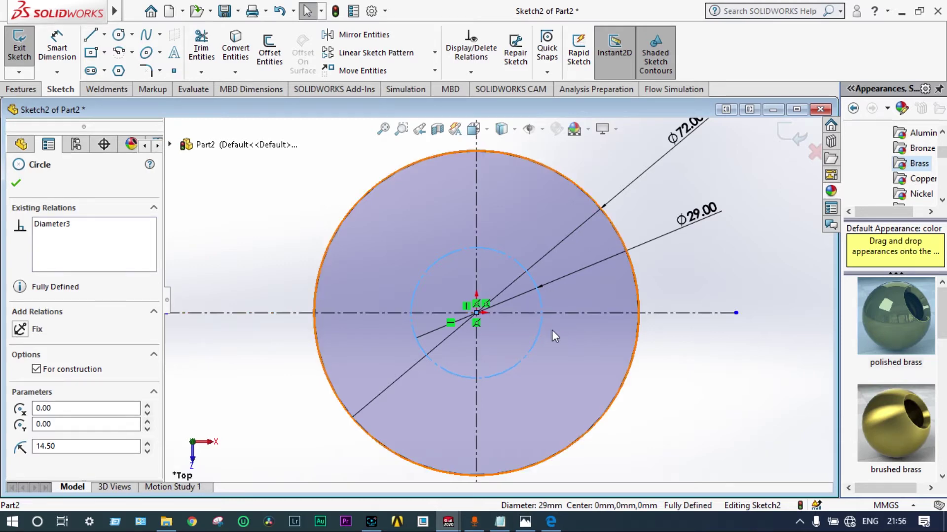
- Check the slot end in outdisc.pdf and sketch a centerpoint arc centred where construction circle and horizontal centerline meet, right of the origin, ending on that circle
{"action": "left_click", "coordinate": [551, 526]}
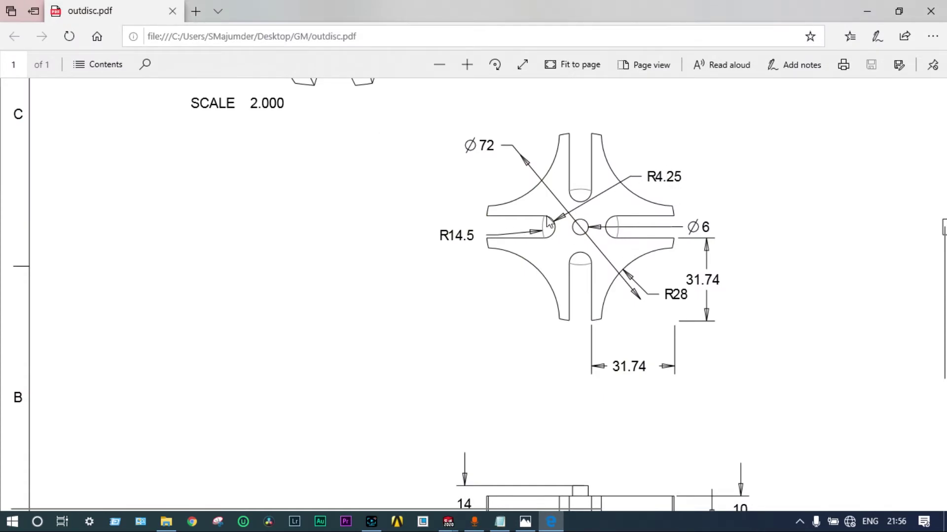
{"action": "left_click", "coordinate": [865, 12]}
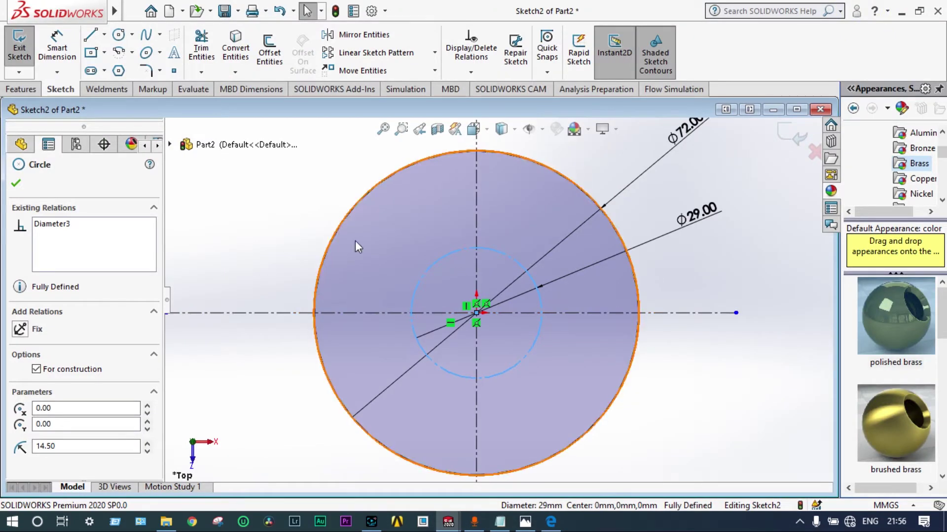
{"action": "left_click", "coordinate": [17, 183]}
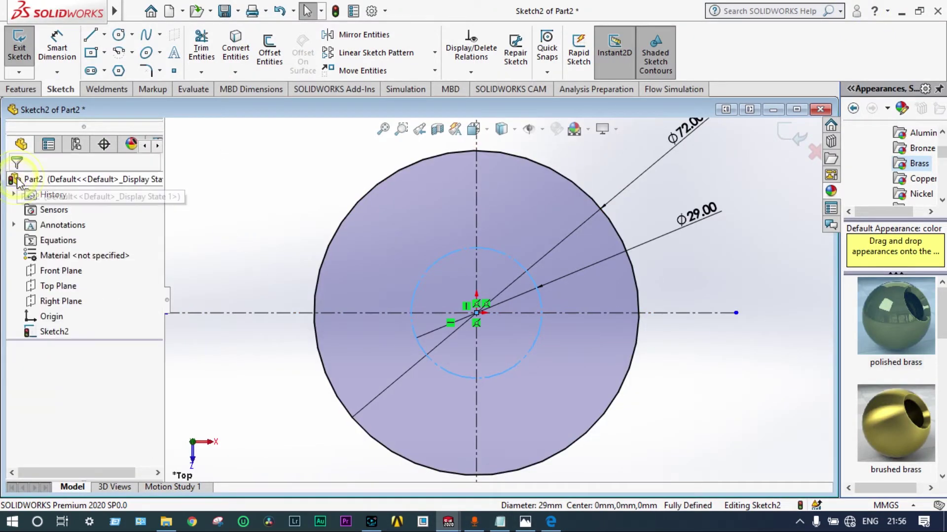
{"action": "left_click", "coordinate": [118, 56]}
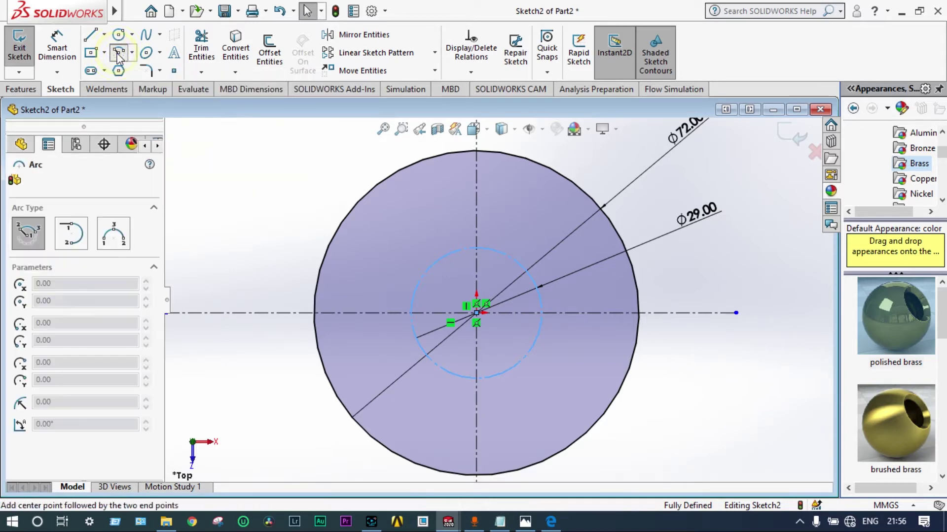
{"action": "left_click", "coordinate": [542, 312]}
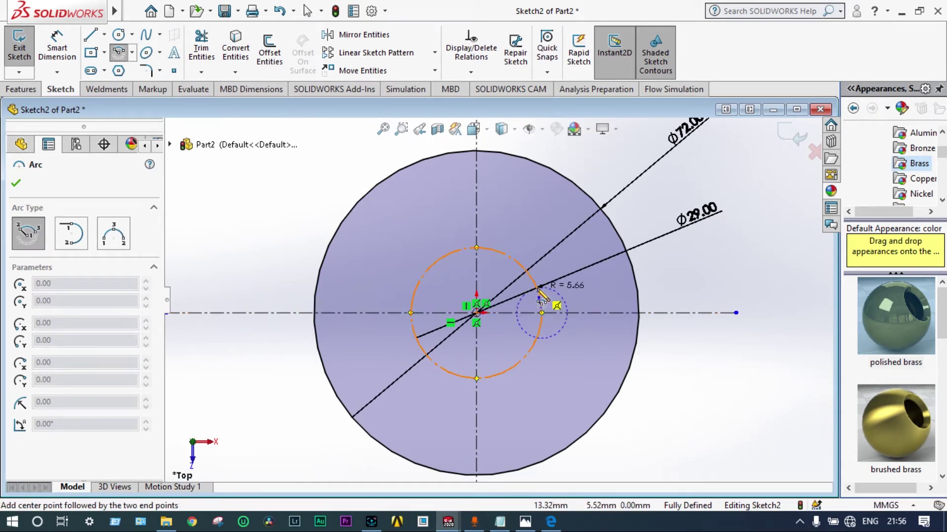
{"action": "left_click", "coordinate": [535, 340]}
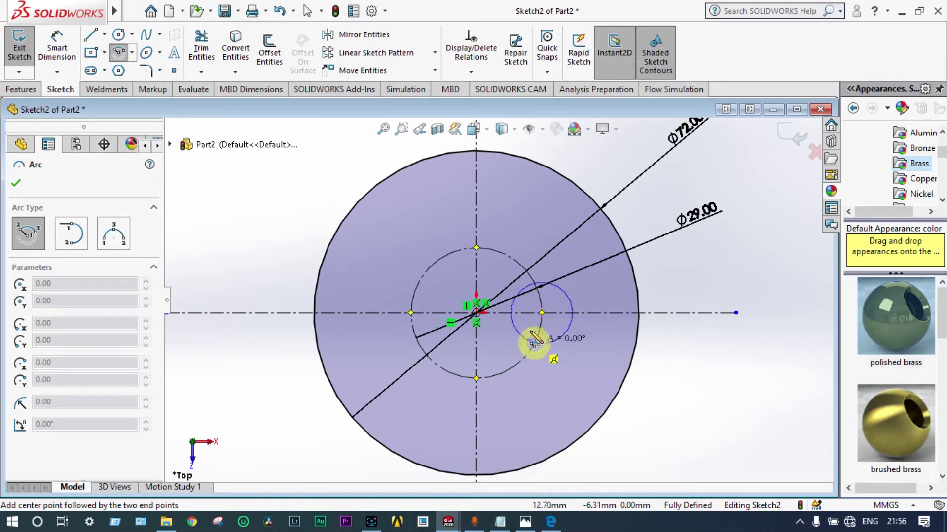
{"action": "left_click", "coordinate": [535, 284]}
{"action": "key", "text": "Escape"}
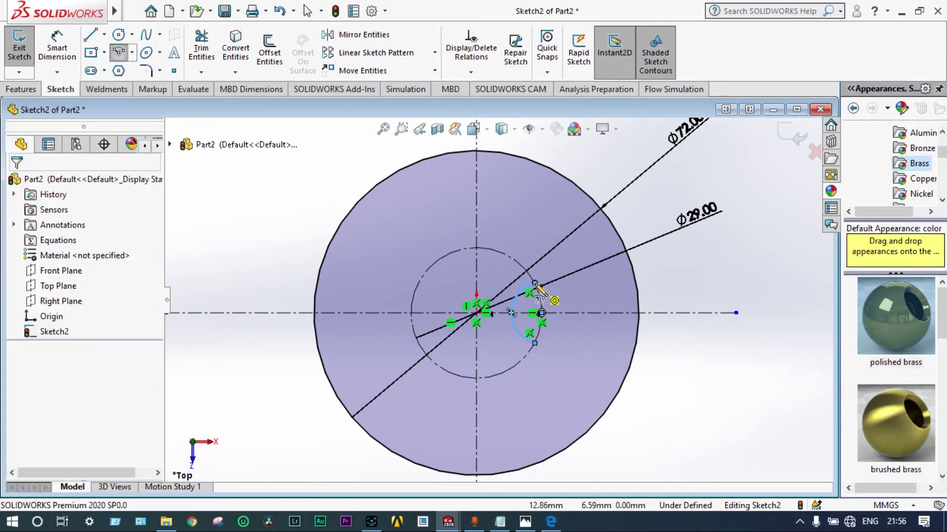
- Dimension the slot-end arc with a radius of 4.25 mm
{"action": "scroll", "coordinate": [543, 303], "scroll_direction": "down", "scroll_amount": 2}
{"action": "scroll", "coordinate": [542, 305], "scroll_direction": "down", "scroll_amount": 2}
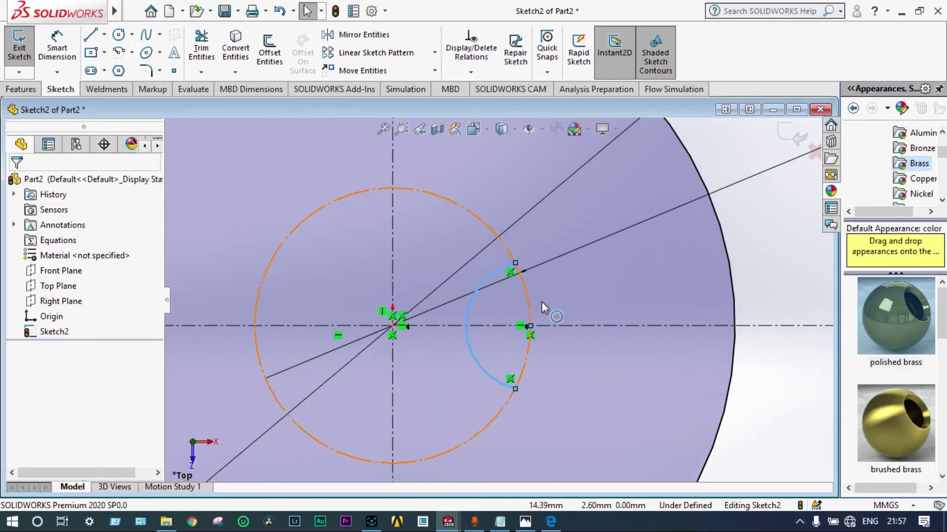
{"action": "left_click", "coordinate": [65, 58]}
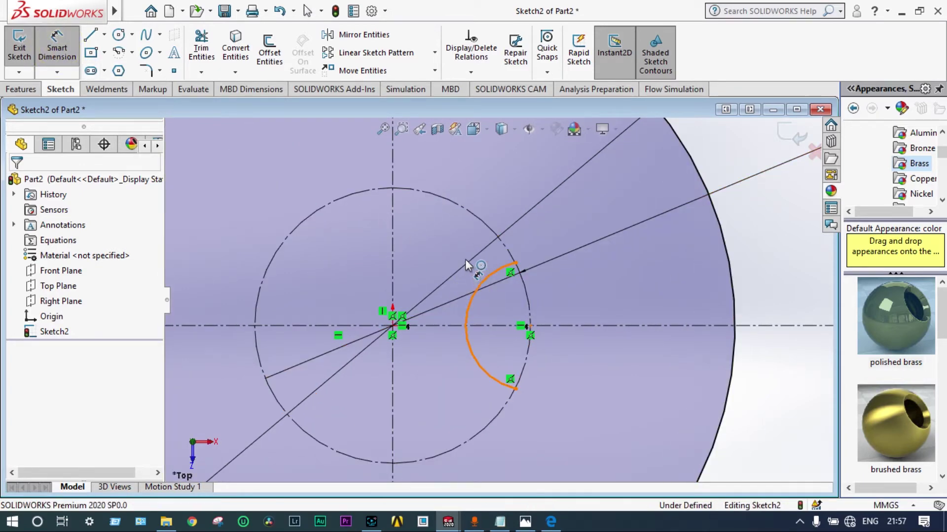
{"action": "left_click", "coordinate": [472, 296]}
{"action": "left_click", "coordinate": [581, 209]}
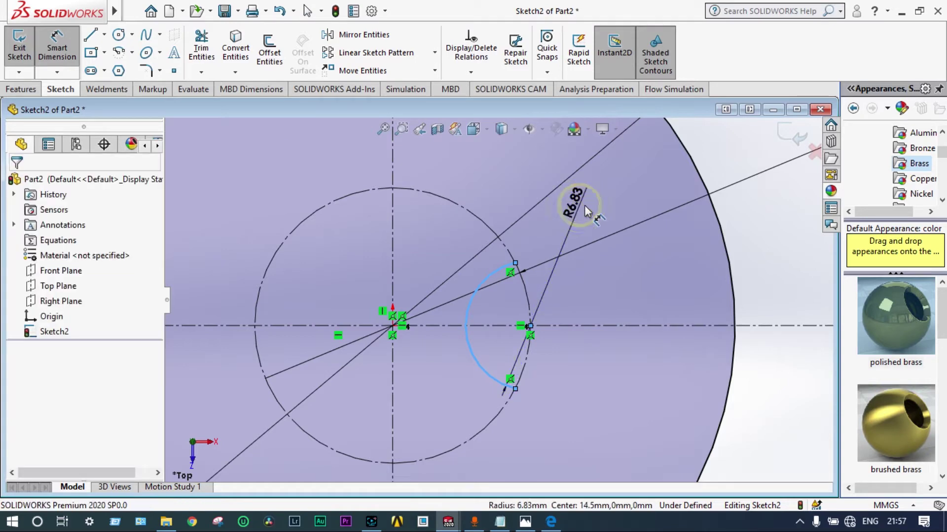
{"action": "type", "text": "4"}
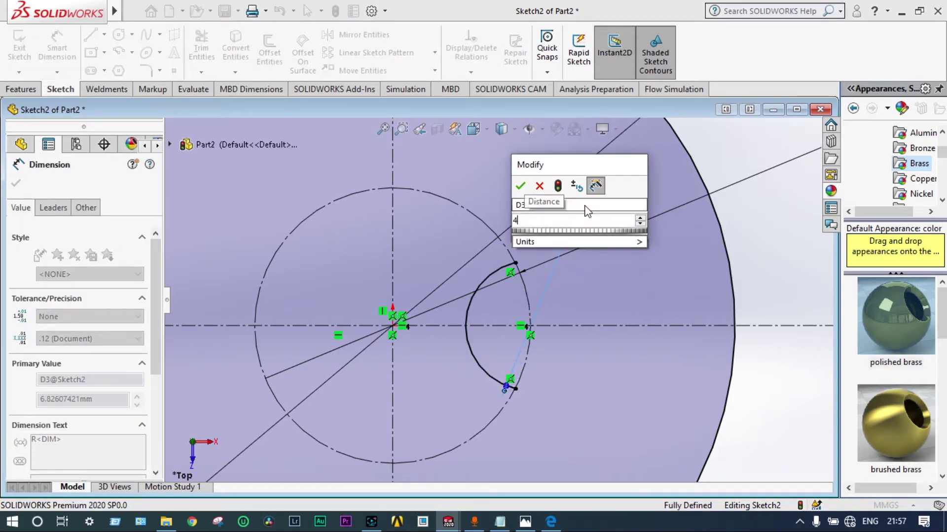
{"action": "type", "text": ".25"}
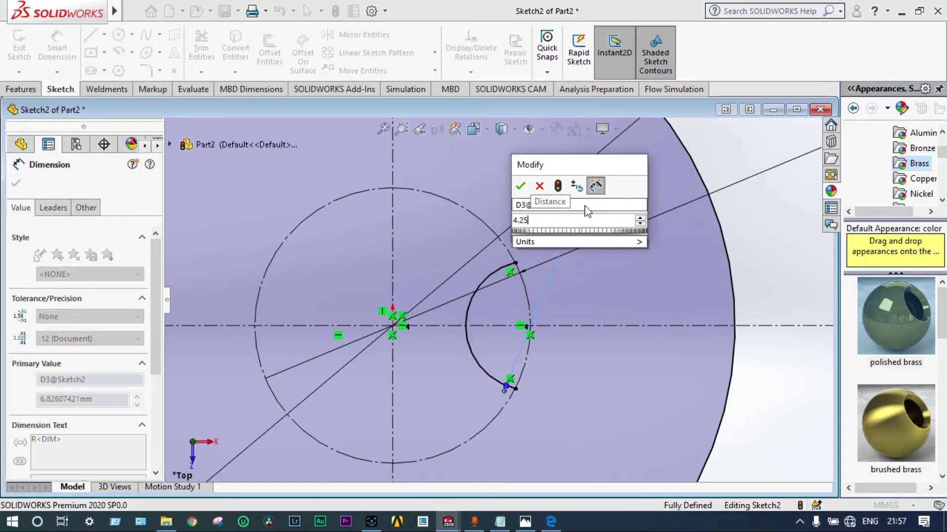
{"action": "key", "text": "Return"}
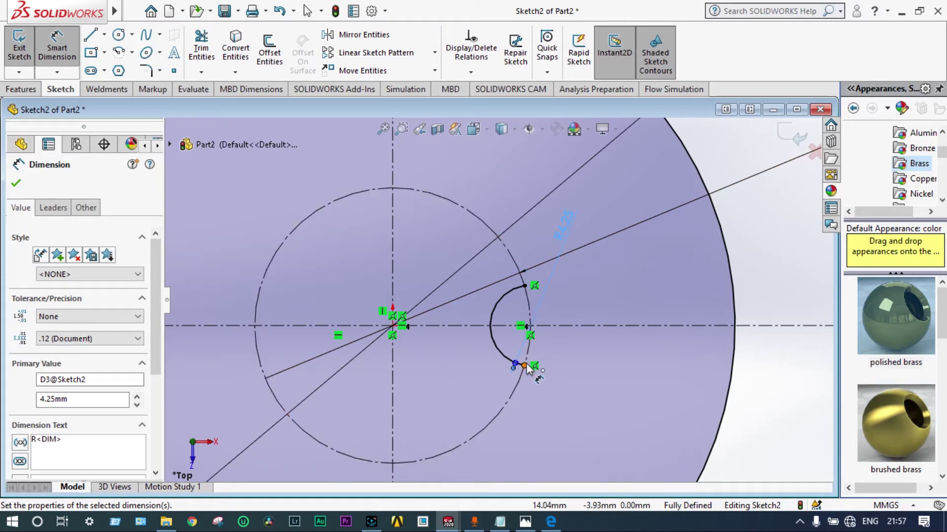
- Sketch a corner rectangle about 22 mm long from the arc's upper endpoint to the outer circle, level with the arc's lower endpoint
{"action": "left_click", "coordinate": [106, 55]}
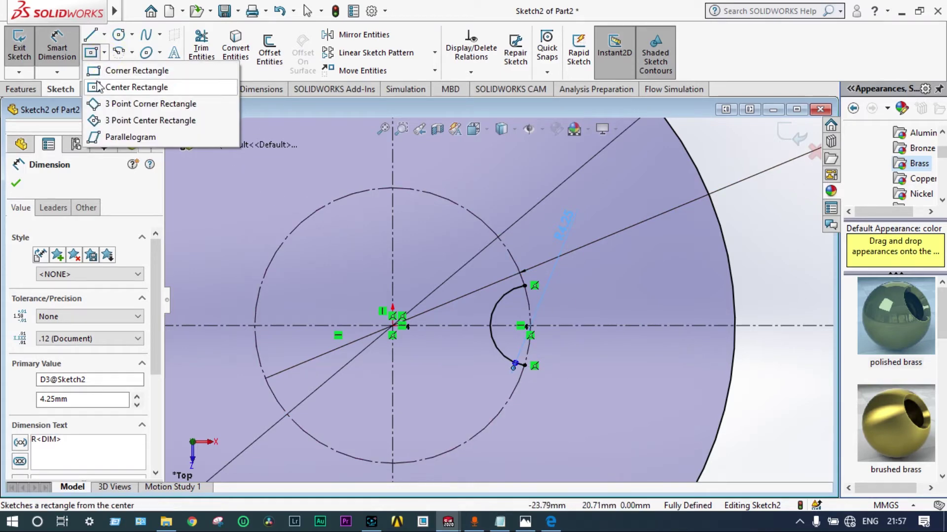
{"action": "left_click", "coordinate": [92, 70]}
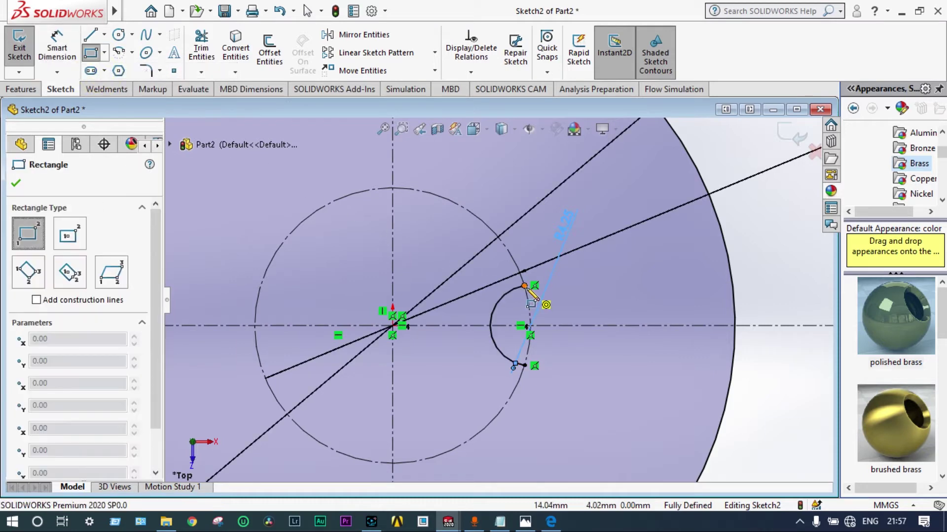
{"action": "left_click", "coordinate": [525, 365]}
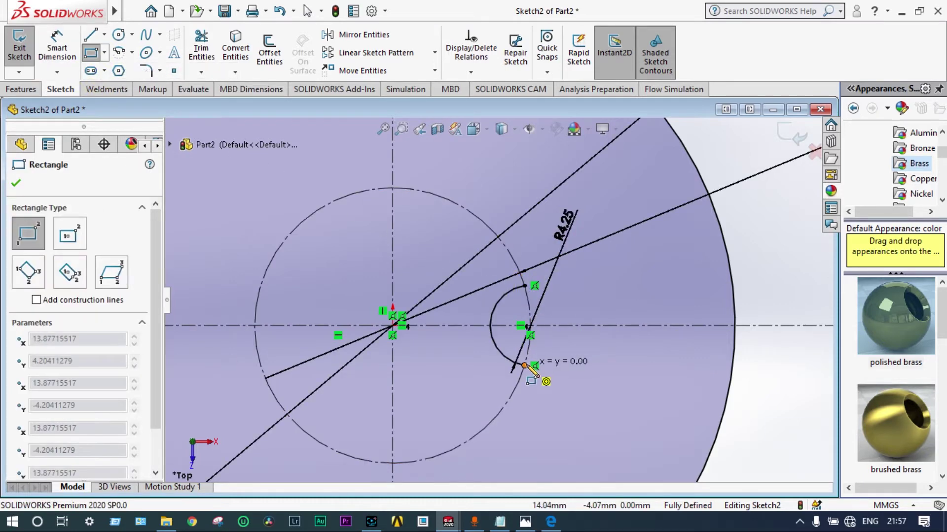
{"action": "left_click", "coordinate": [524, 364]}
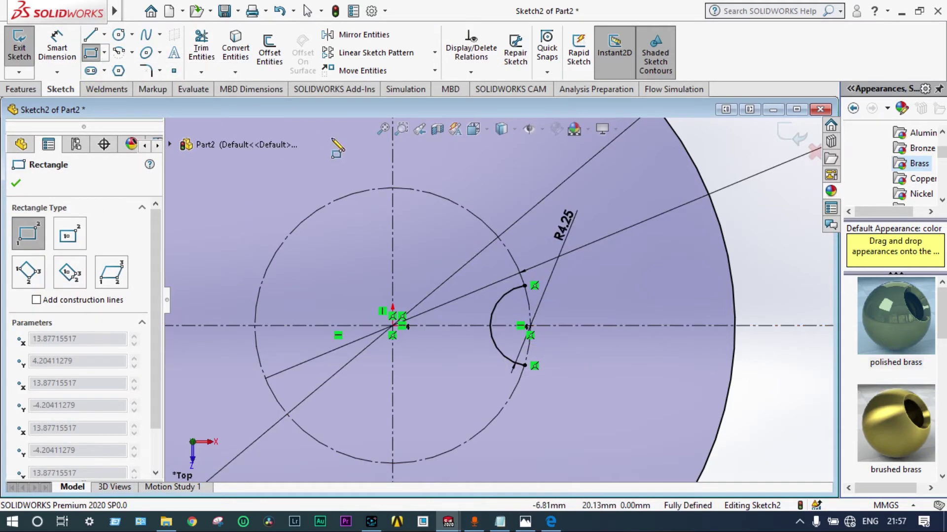
{"action": "left_click", "coordinate": [525, 286]}
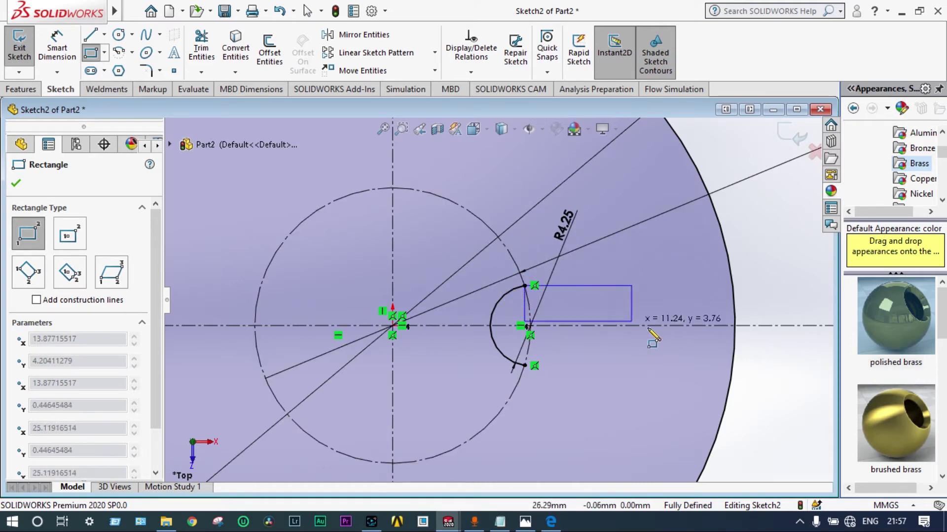
{"action": "left_click", "coordinate": [733, 365]}
{"action": "key", "text": "Escape"}
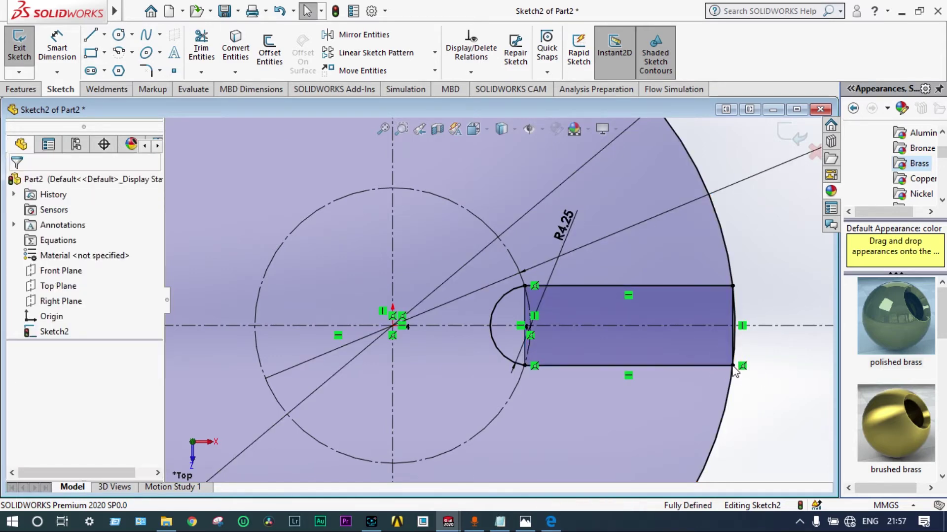
- Trim away the rectangle's inner vertical side so the arc and rectangle form one slot outline
{"action": "scroll", "coordinate": [555, 300], "scroll_direction": "down", "scroll_amount": 3}
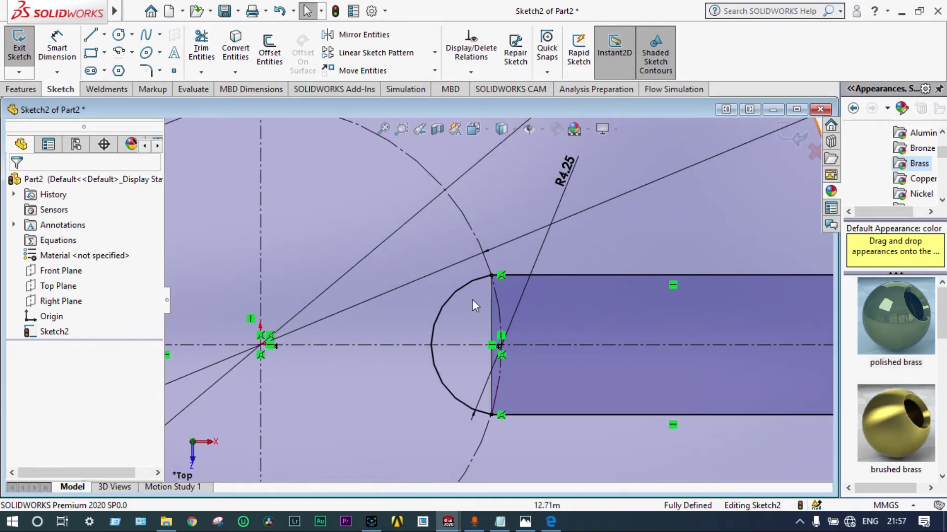
{"action": "scroll", "coordinate": [558, 302], "scroll_direction": "up", "scroll_amount": 2}
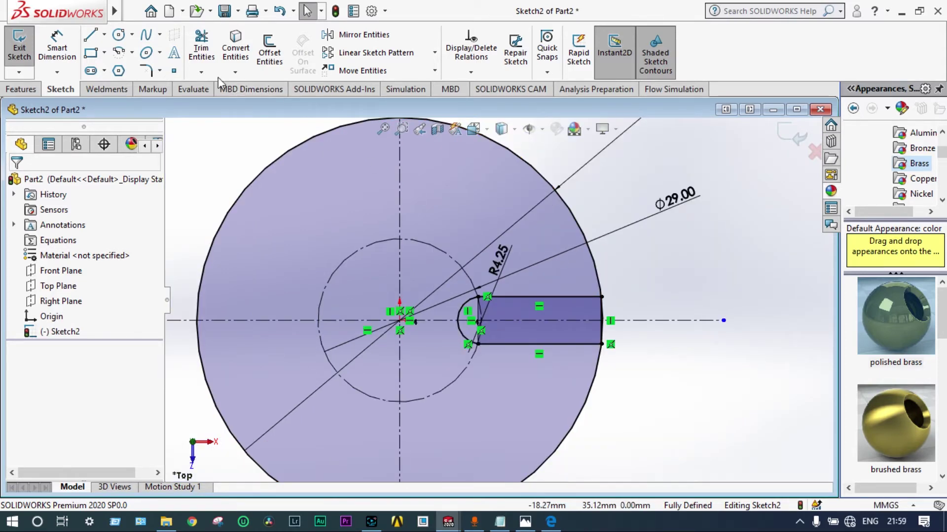
{"action": "left_click", "coordinate": [207, 56]}
{"action": "scroll", "coordinate": [477, 305], "scroll_direction": "down", "scroll_amount": 3}
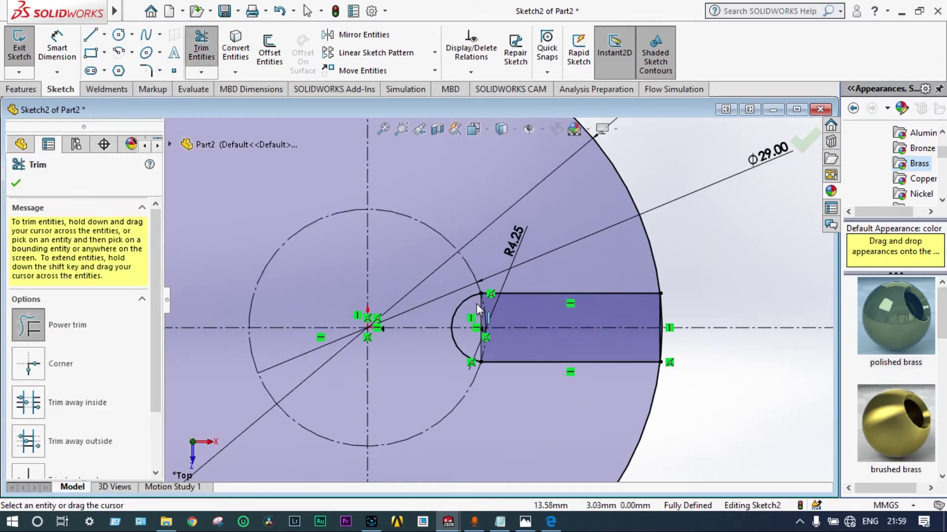
{"action": "left_click_drag", "start_coordinate": [476, 304], "coordinate": [509, 310]}
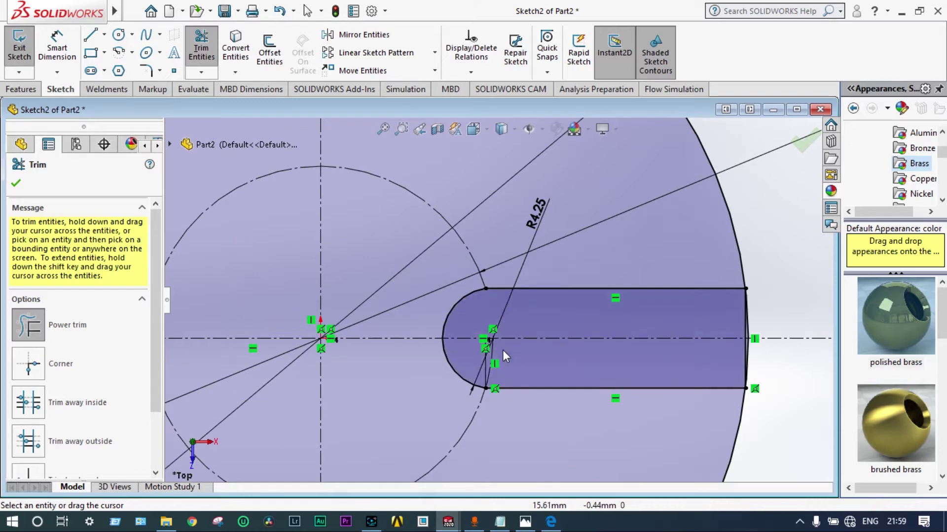
{"action": "left_click", "coordinate": [479, 360]}
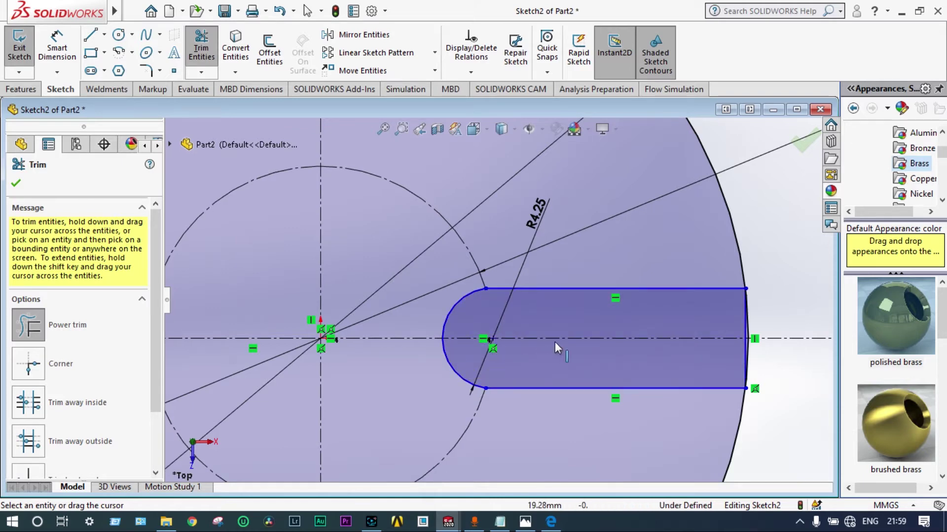
{"action": "scroll", "coordinate": [604, 335], "scroll_direction": "up", "scroll_amount": 1}
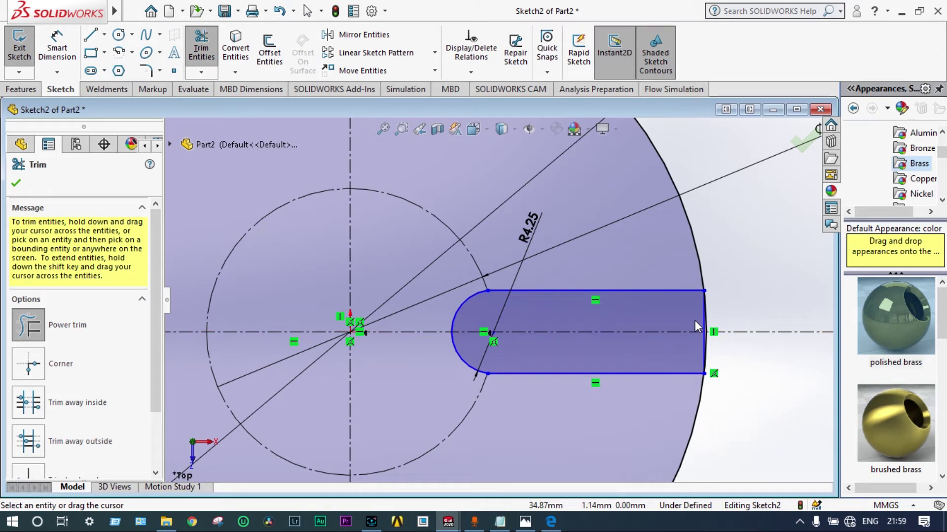
{"action": "scroll", "coordinate": [641, 343], "scroll_direction": "up", "scroll_amount": 2}
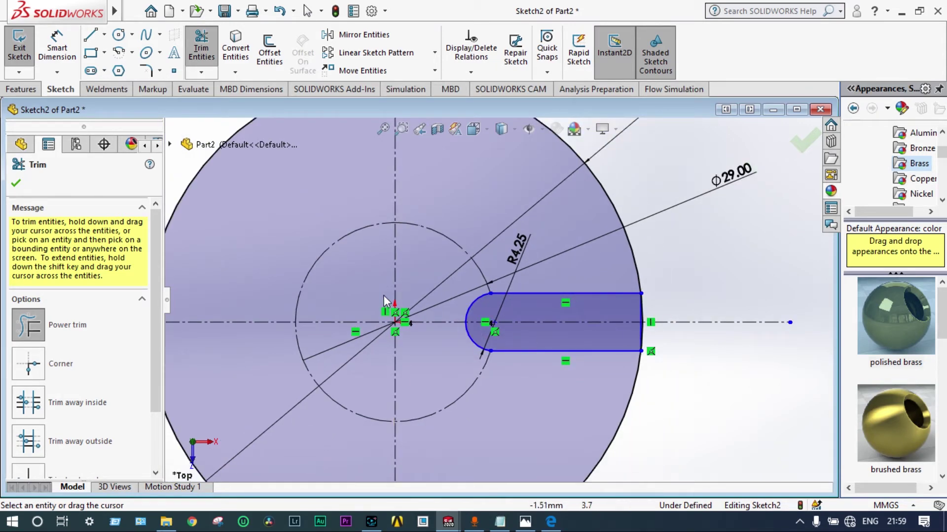
{"action": "left_click", "coordinate": [18, 184]}
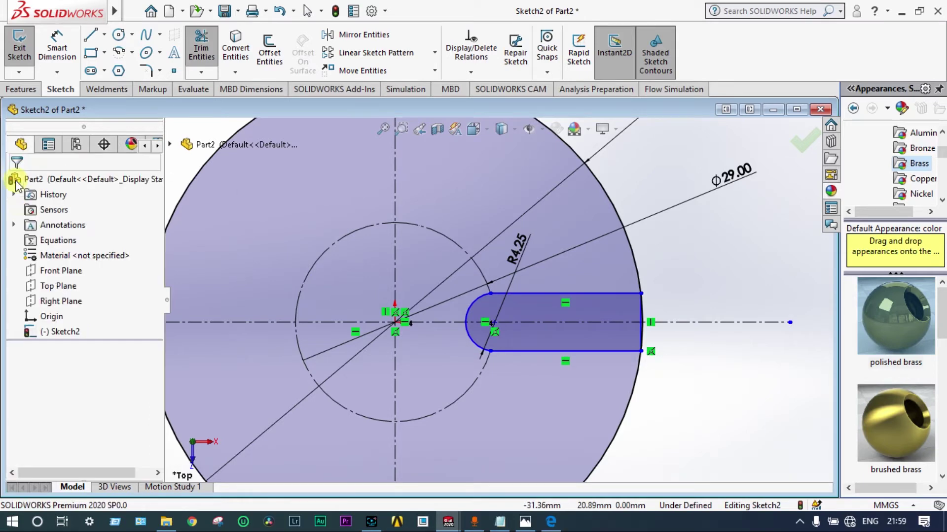
- Circular-pattern the slot's arc and three lines around the origin with 4 equally spaced instances over 360 degrees
{"action": "scroll", "coordinate": [345, 216], "scroll_direction": "up", "scroll_amount": 2}
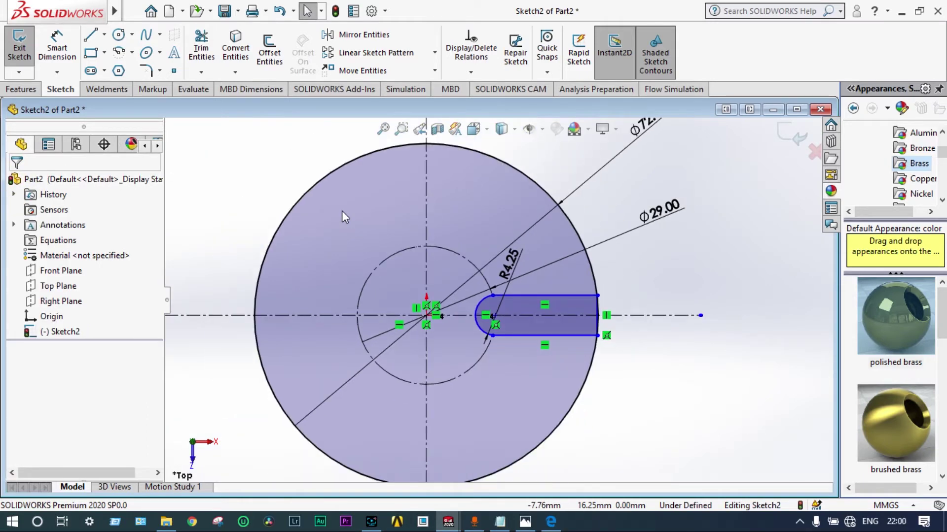
{"action": "left_click", "coordinate": [525, 297]}
{"action": "left_click", "coordinate": [481, 304]}
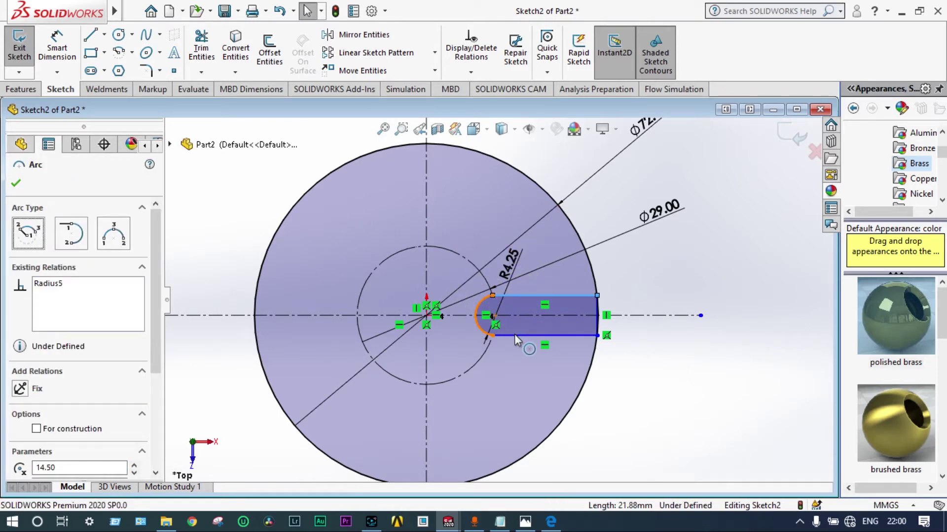
{"action": "left_click", "coordinate": [514, 334], "text": "ctrl"}
{"action": "left_click", "coordinate": [530, 337]}
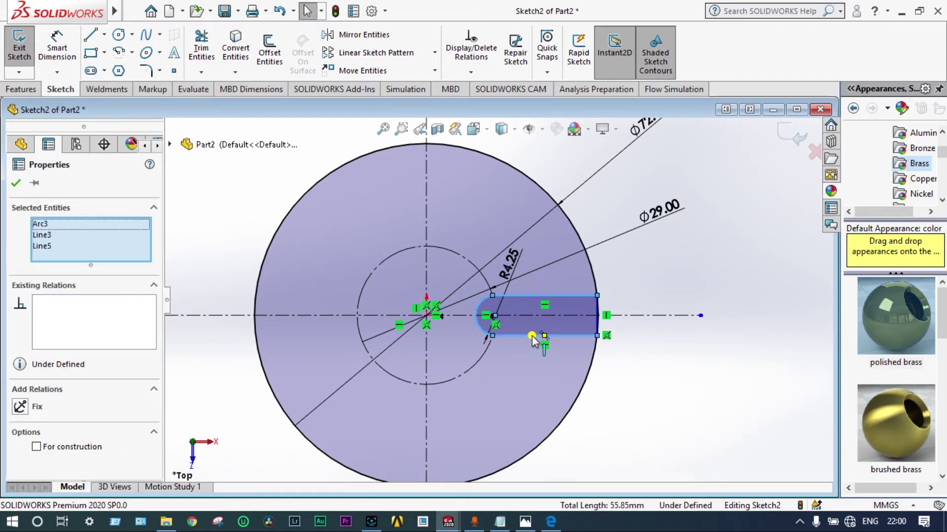
{"action": "left_click", "coordinate": [598, 324], "text": "ctrl"}
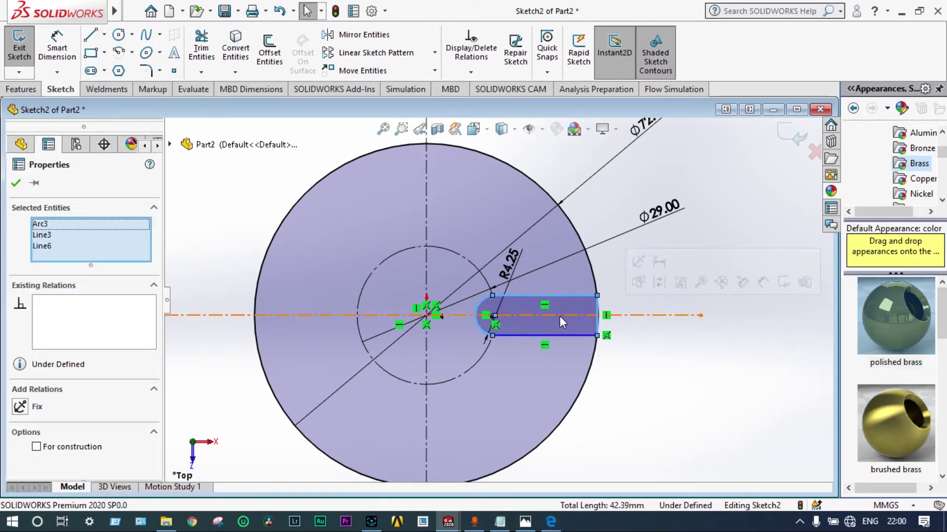
{"action": "left_click", "coordinate": [597, 320], "text": "ctrl"}
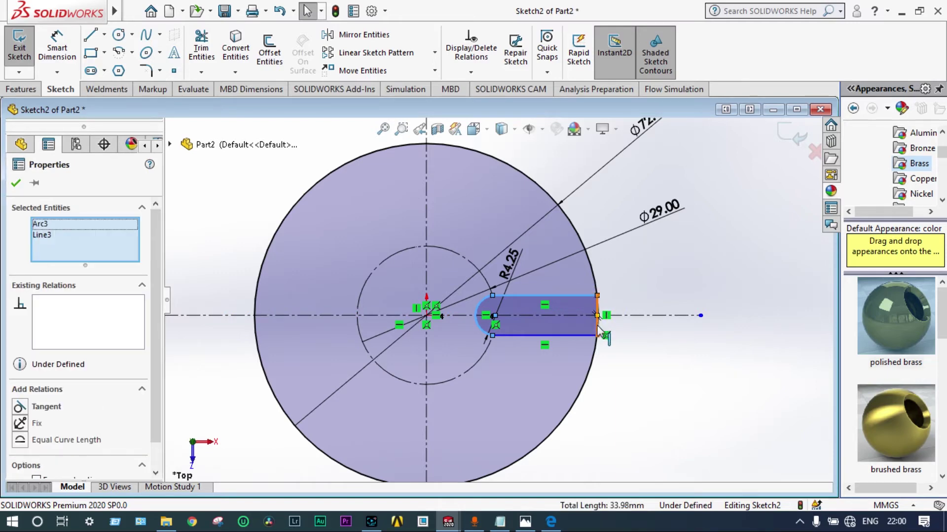
{"action": "left_click", "coordinate": [598, 323], "text": "ctrl"}
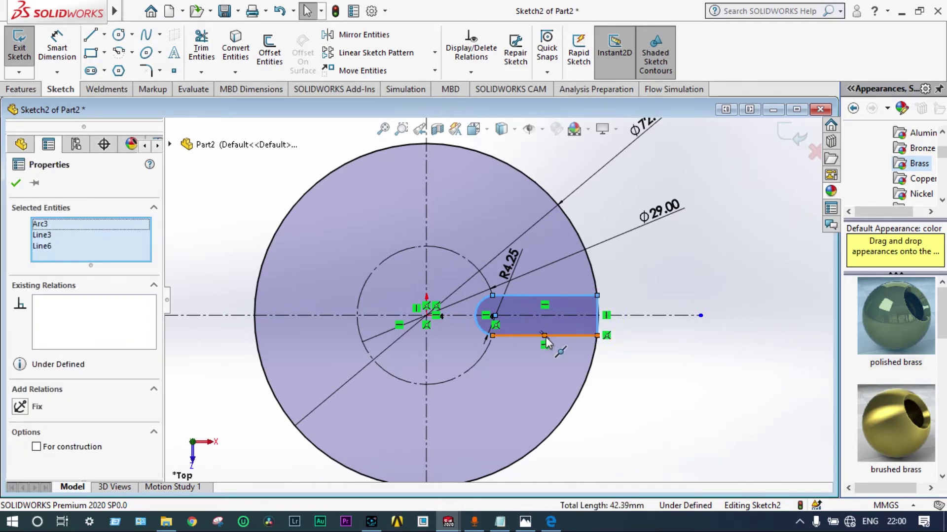
{"action": "left_click", "coordinate": [528, 336], "text": "ctrl"}
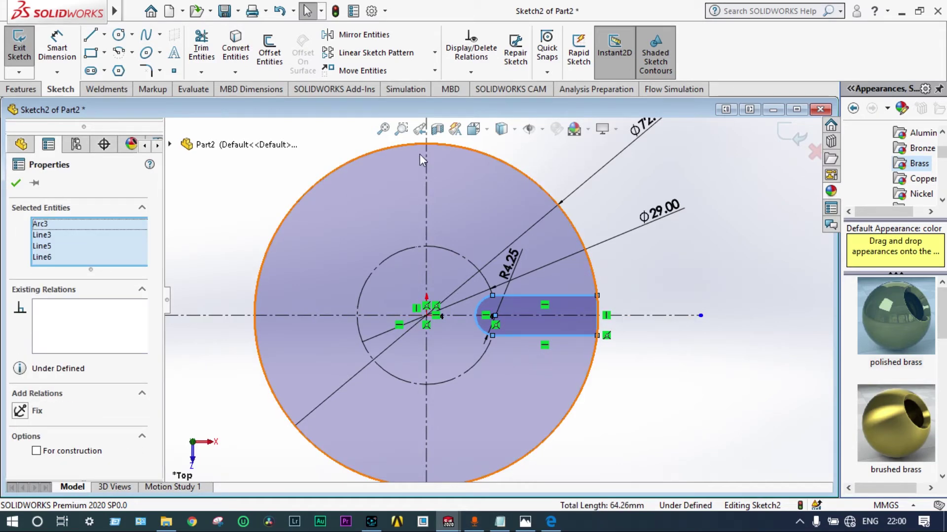
{"action": "left_click", "coordinate": [435, 53]}
{"action": "left_click", "coordinate": [392, 86]}
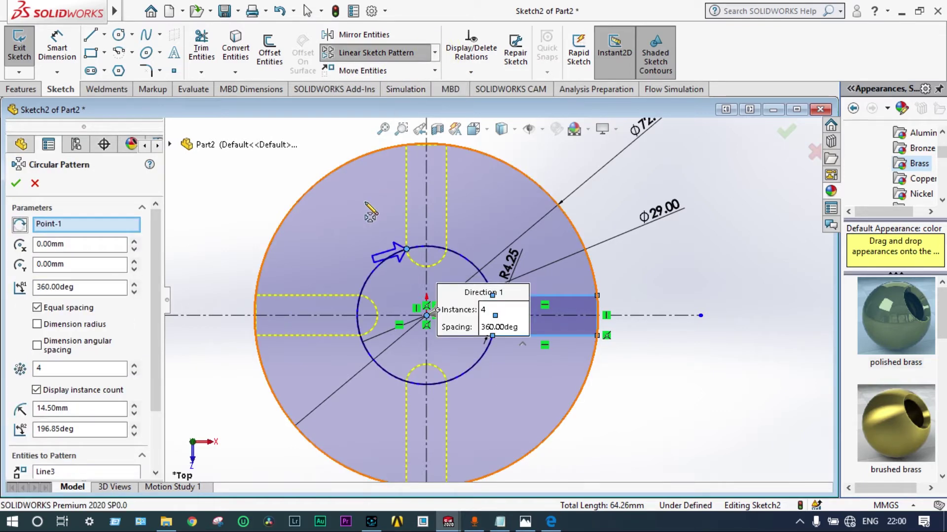
{"action": "left_click", "coordinate": [17, 184]}
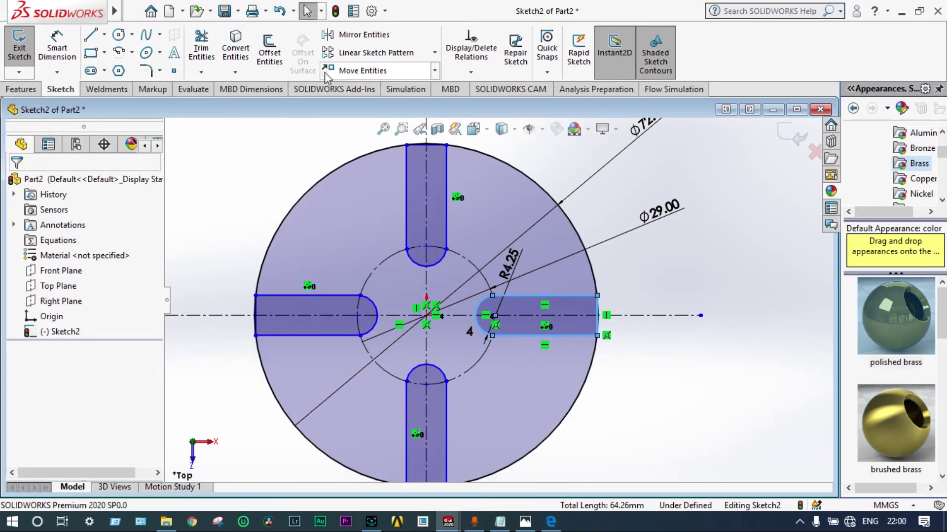
- Trim the end lines and outer circle segments across all four slots so each slot opens at the disc's rim
{"action": "left_click", "coordinate": [201, 49]}
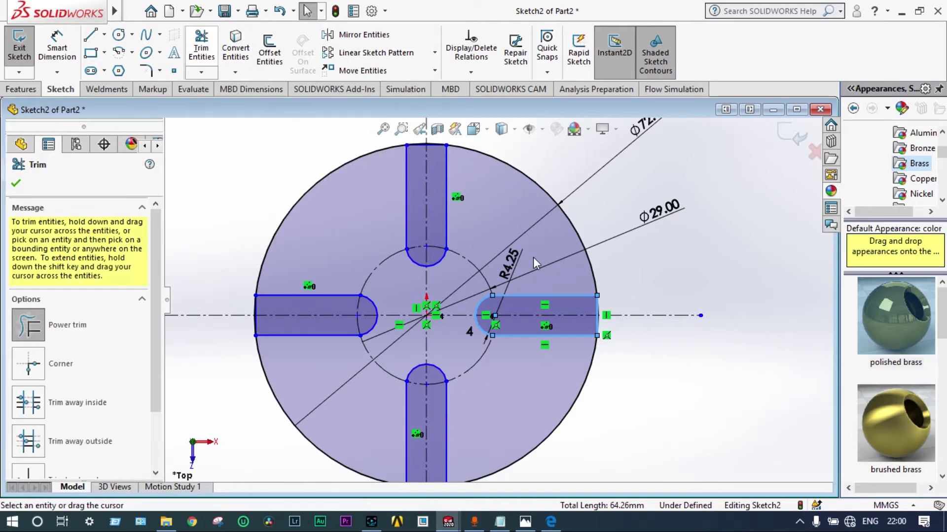
{"action": "mouse_move", "coordinate": [589, 310]}
{"action": "left_mouse_down"}
{"action": "mouse_move", "coordinate": [602, 318]}
{"action": "mouse_move", "coordinate": [589, 321]}
{"action": "left_mouse_up"}
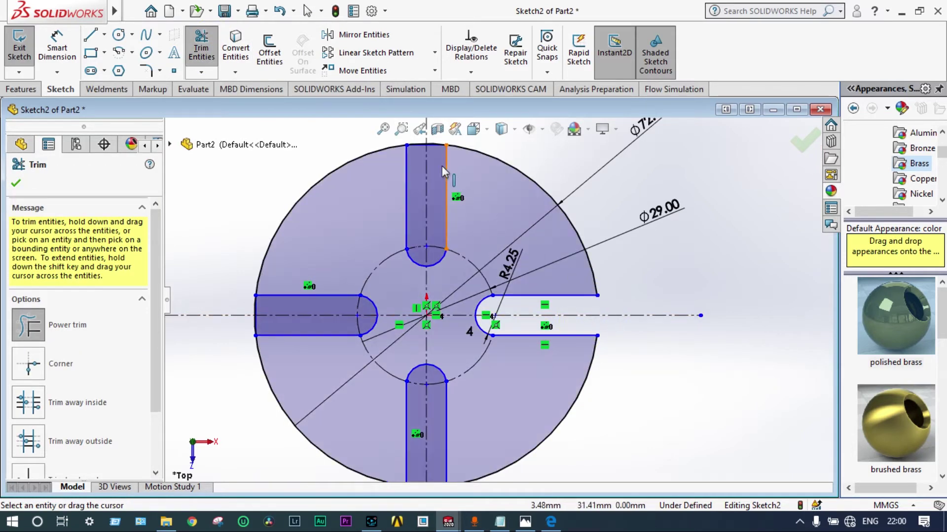
{"action": "mouse_move", "coordinate": [439, 158]}
{"action": "left_mouse_down"}
{"action": "mouse_move", "coordinate": [438, 130]}
{"action": "mouse_move", "coordinate": [419, 133]}
{"action": "left_mouse_up"}
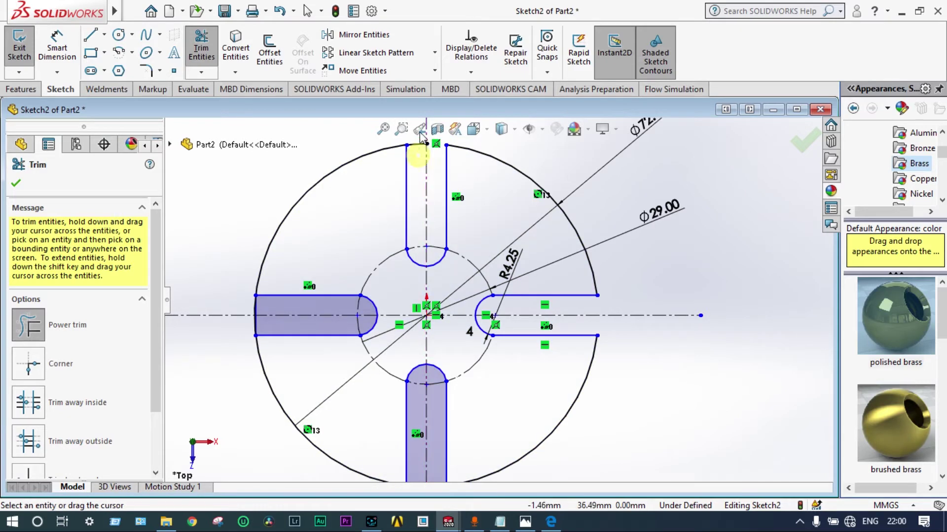
{"action": "mouse_move", "coordinate": [291, 310]}
{"action": "left_mouse_down"}
{"action": "mouse_move", "coordinate": [253, 312]}
{"action": "mouse_move", "coordinate": [264, 321]}
{"action": "mouse_move", "coordinate": [247, 329]}
{"action": "left_mouse_up"}
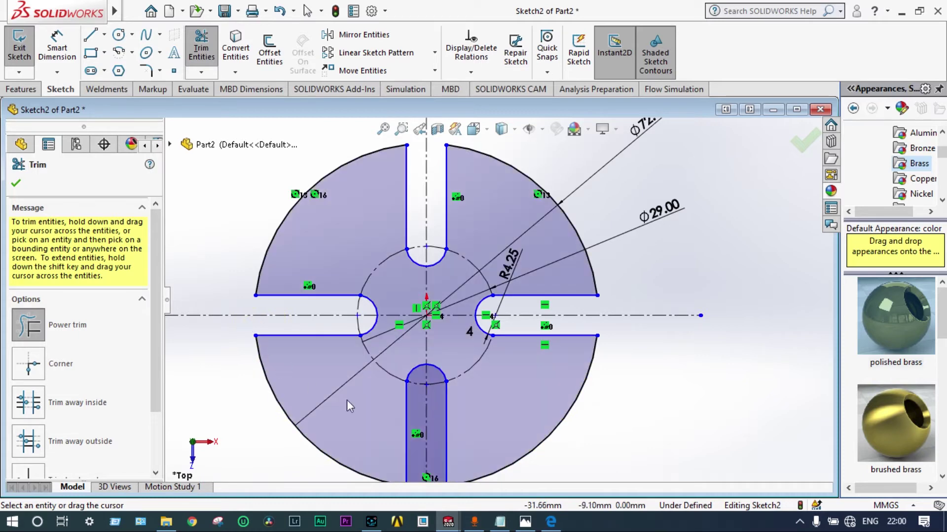
{"action": "scroll", "coordinate": [436, 424], "scroll_direction": "up", "scroll_amount": 2}
{"action": "scroll", "coordinate": [443, 424], "scroll_direction": "down", "scroll_amount": 4}
{"action": "scroll", "coordinate": [446, 423], "scroll_direction": "down", "scroll_amount": 2}
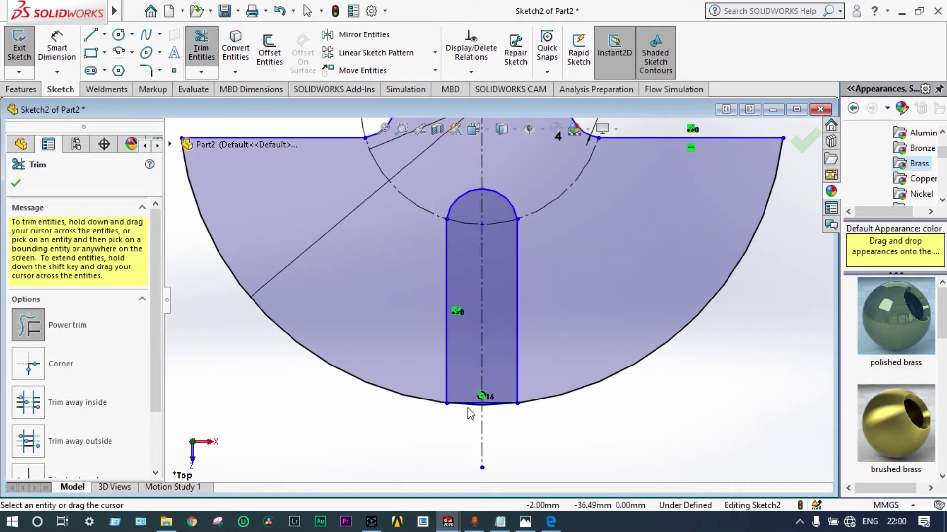
{"action": "mouse_move", "coordinate": [469, 391]}
{"action": "left_mouse_down"}
{"action": "mouse_move", "coordinate": [473, 414]}
{"action": "mouse_move", "coordinate": [499, 390]}
{"action": "mouse_move", "coordinate": [495, 380]}
{"action": "mouse_move", "coordinate": [496, 408]}
{"action": "left_mouse_up"}
{"action": "scroll", "coordinate": [497, 407], "scroll_direction": "up", "scroll_amount": 6}
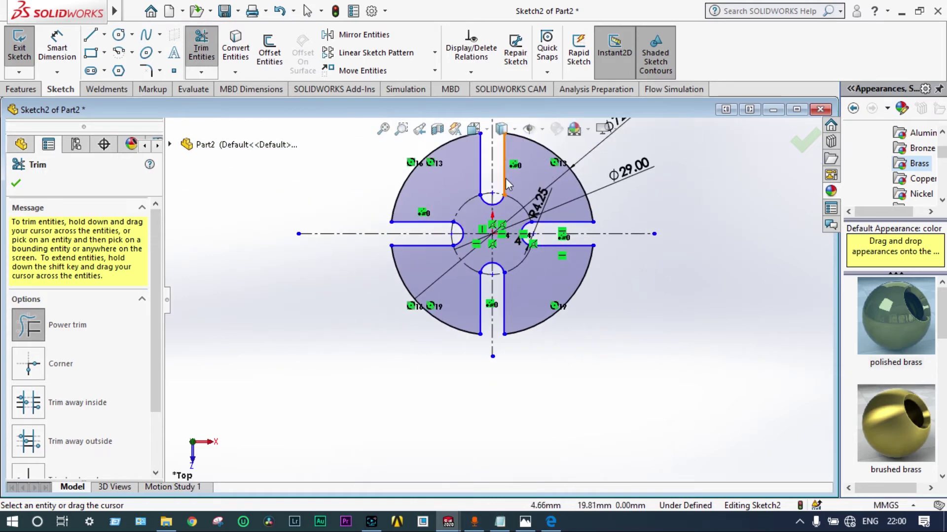
- Consult outdisc.pdf, then sketch a centerpoint arc about 23 mm in radius cutting inward across the lower-right sector, with both ends on the outer circle
{"action": "scroll", "coordinate": [539, 246], "scroll_direction": "down", "scroll_amount": 5}
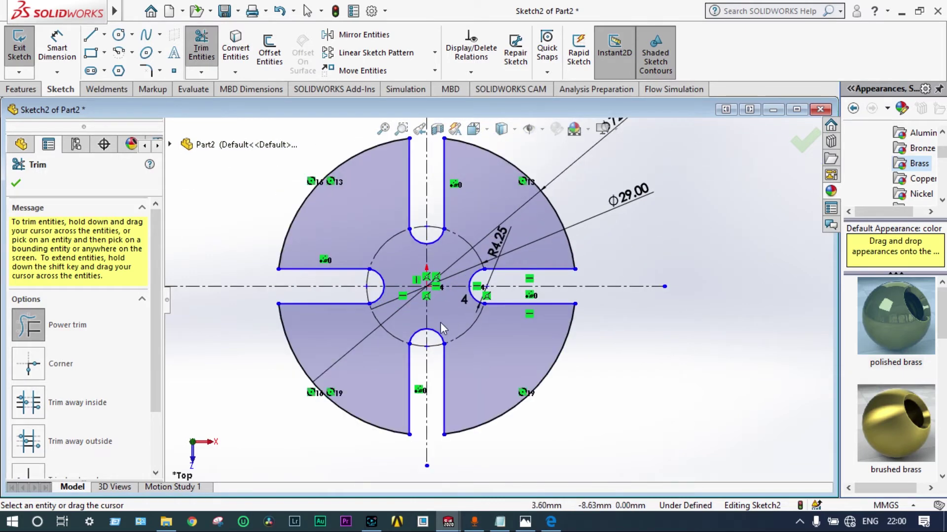
{"action": "left_click", "coordinate": [16, 185]}
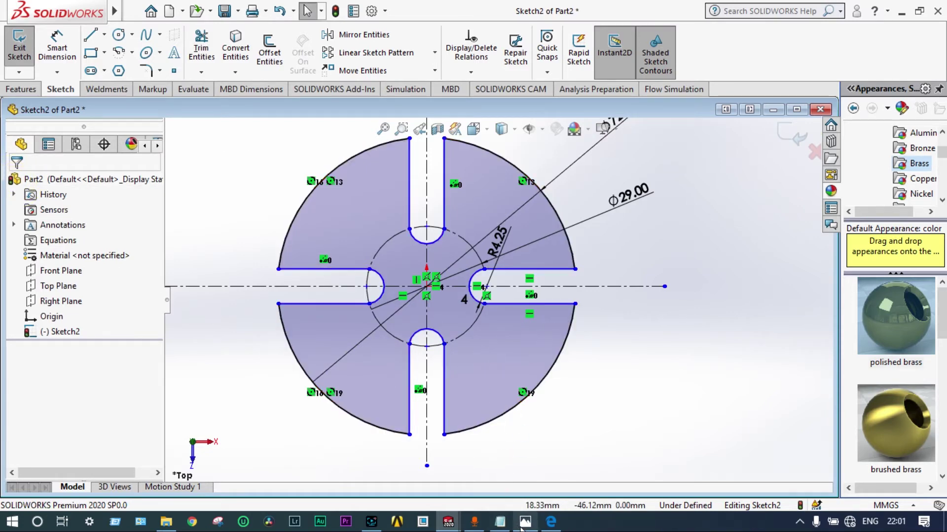
{"action": "left_click", "coordinate": [550, 522]}
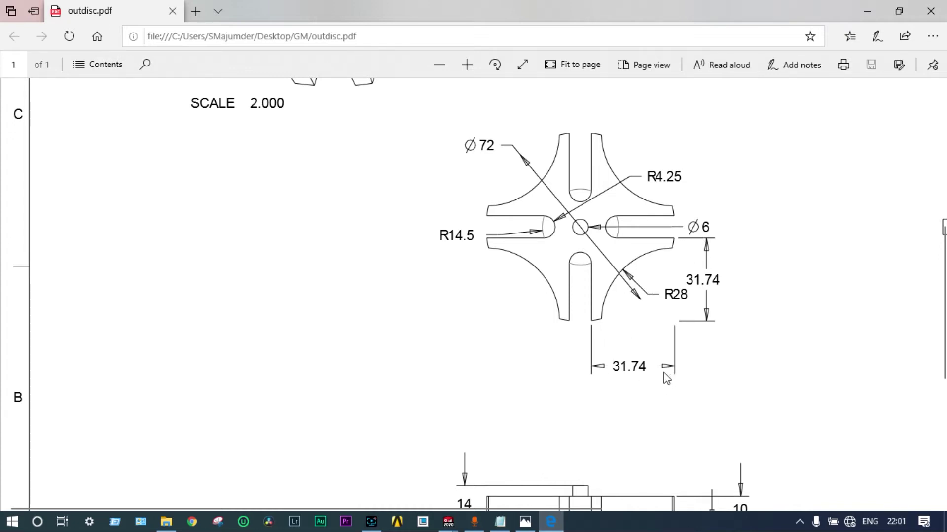
{"action": "left_click", "coordinate": [860, 12]}
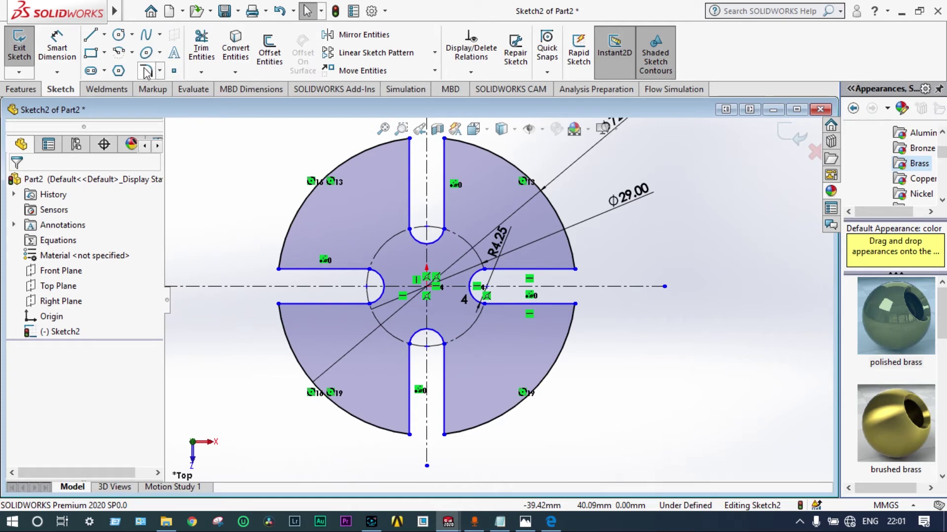
{"action": "left_click", "coordinate": [118, 51]}
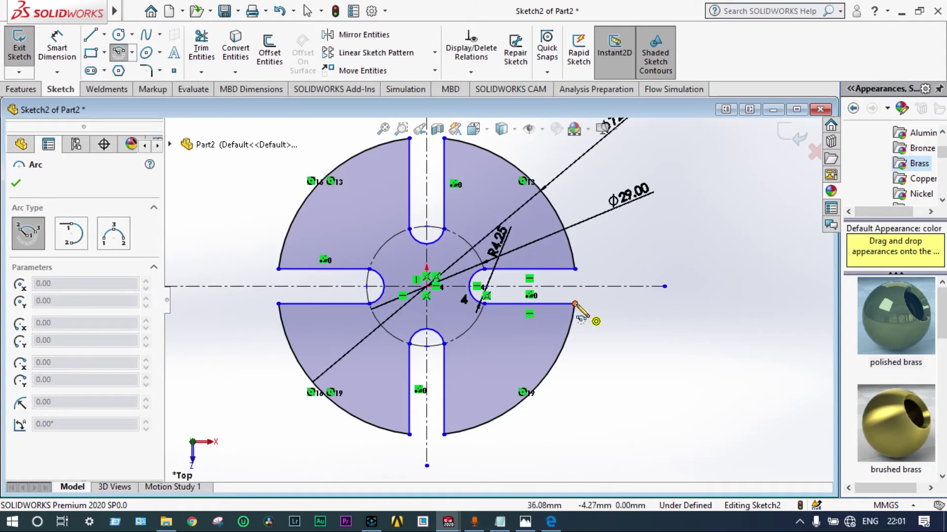
{"action": "left_click", "coordinate": [574, 434]}
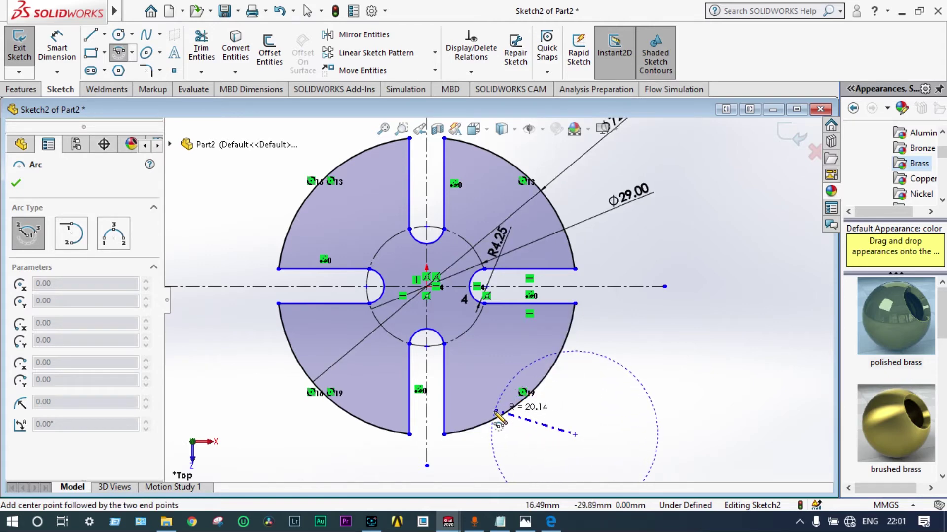
{"action": "left_click", "coordinate": [480, 425]}
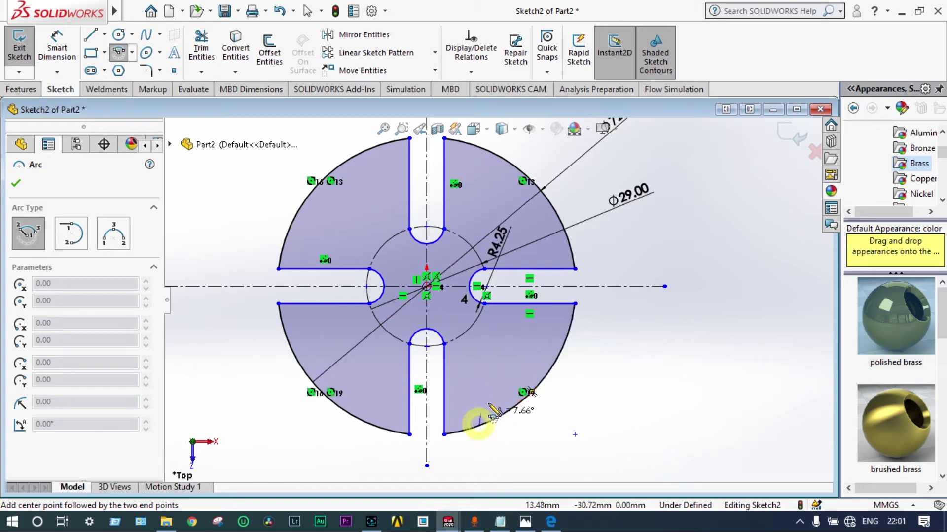
{"action": "left_click", "coordinate": [565, 339]}
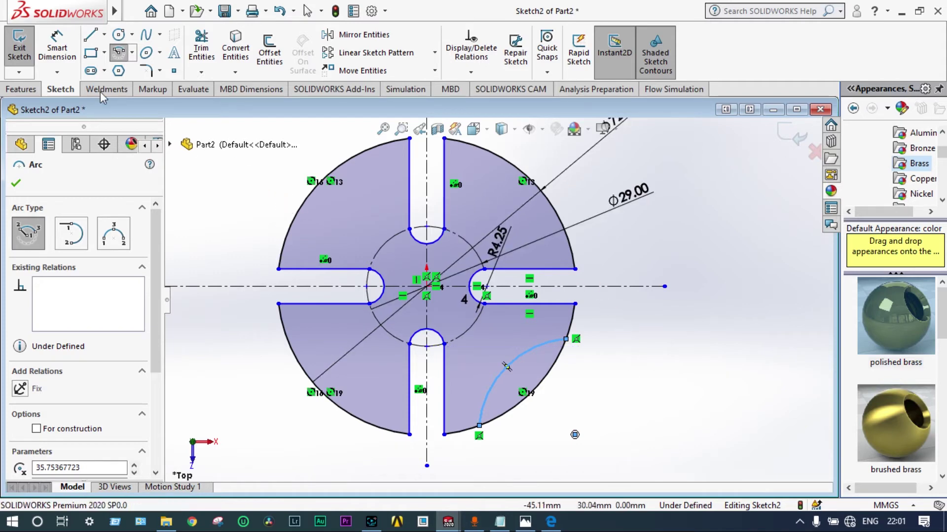
- Dimension the new concave arc in the lower-right sector with a radius of 28 mm
{"action": "left_click", "coordinate": [57, 47]}
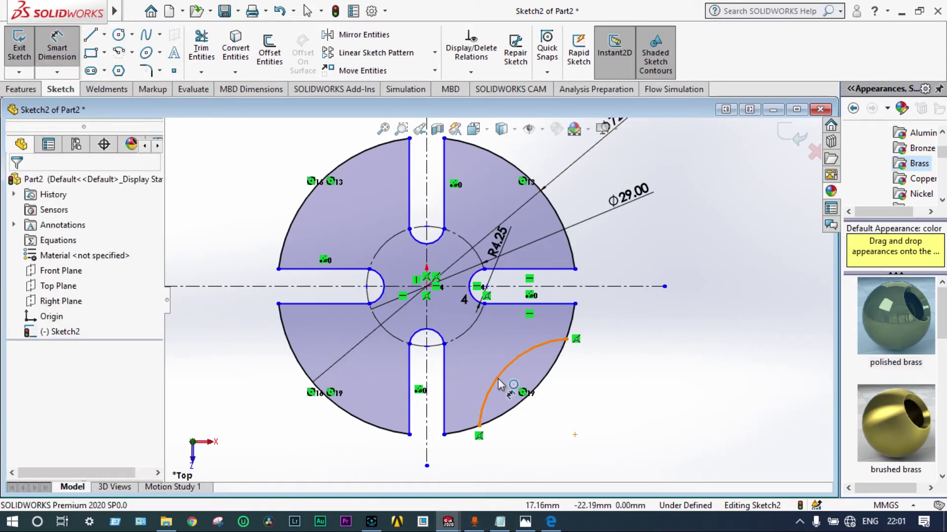
{"action": "left_click", "coordinate": [501, 373]}
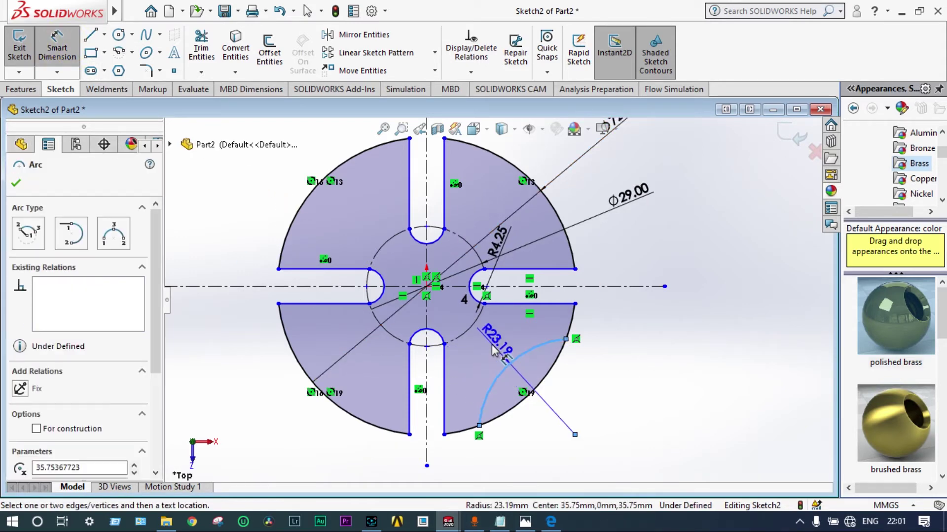
{"action": "left_click", "coordinate": [637, 325]}
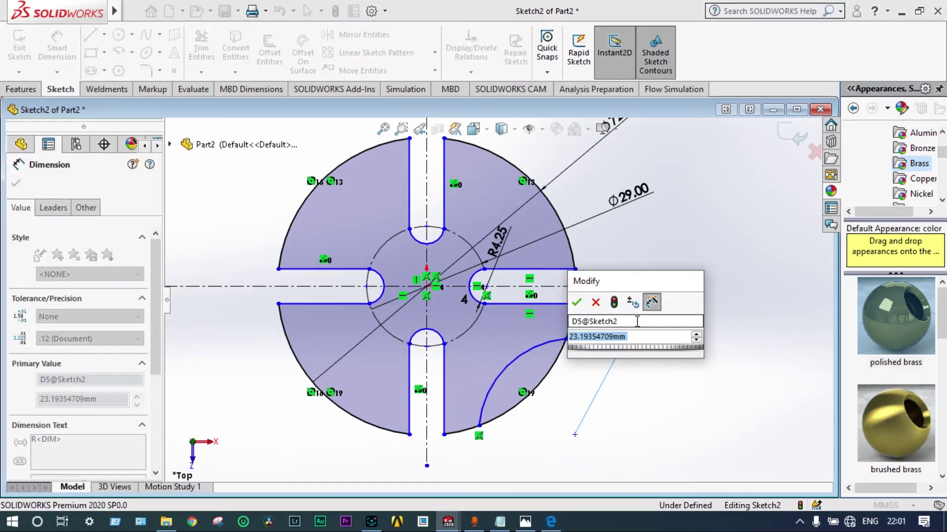
{"action": "type", "text": "20"}
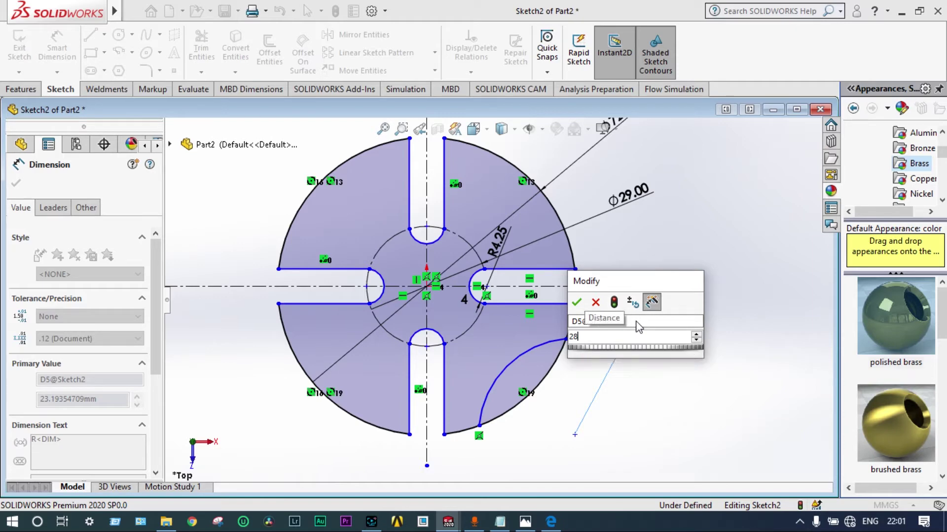
{"action": "key", "text": "Return"}
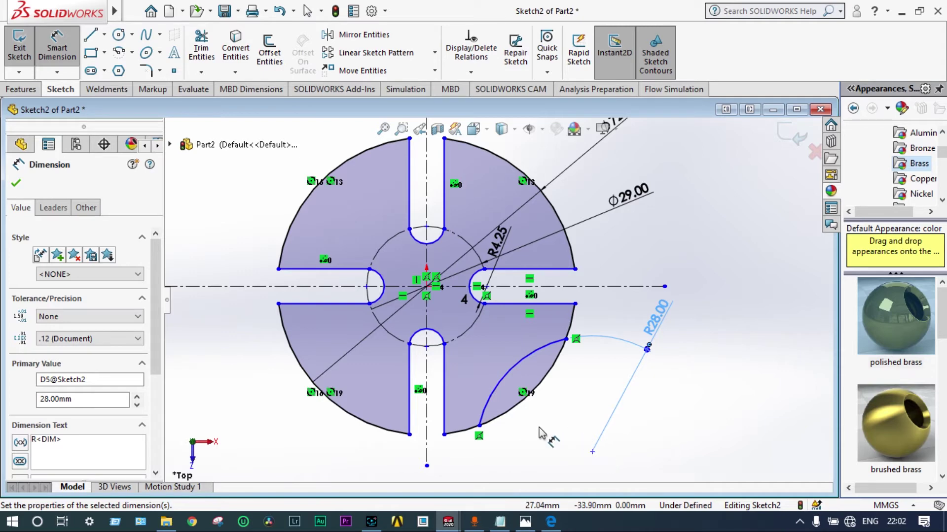
{"action": "key", "text": "Escape"}
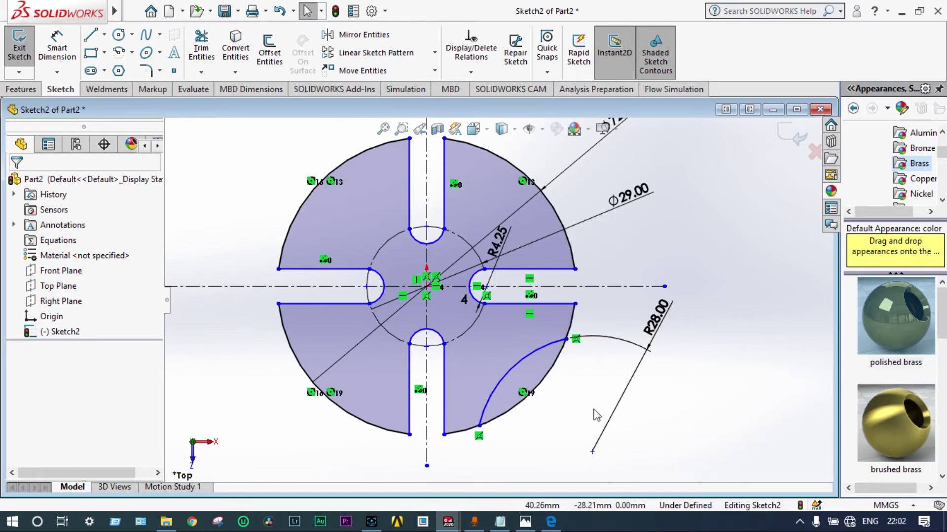
- Check outdisc.pdf for the arc centre's offset and dimension it 31.74 mm vertically from the right slot's lower edge
{"action": "left_click", "coordinate": [556, 521]}
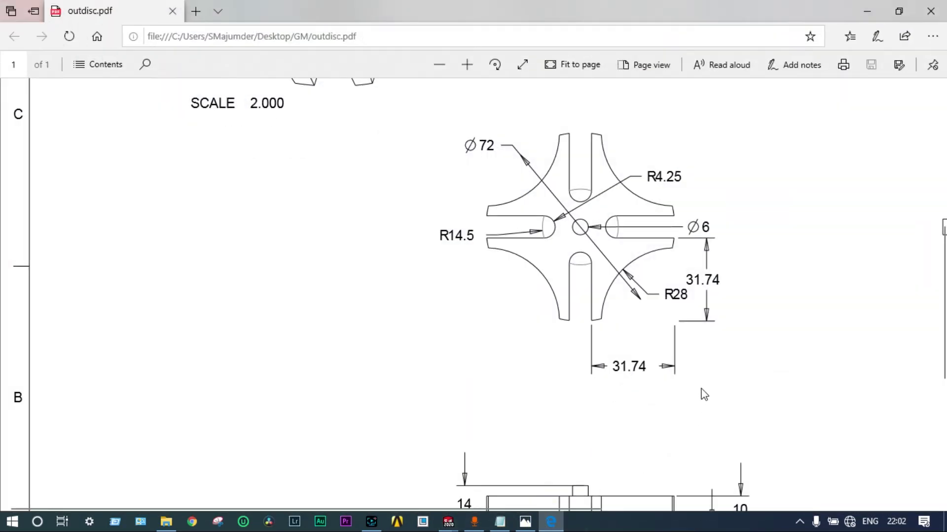
{"action": "left_click", "coordinate": [864, 12]}
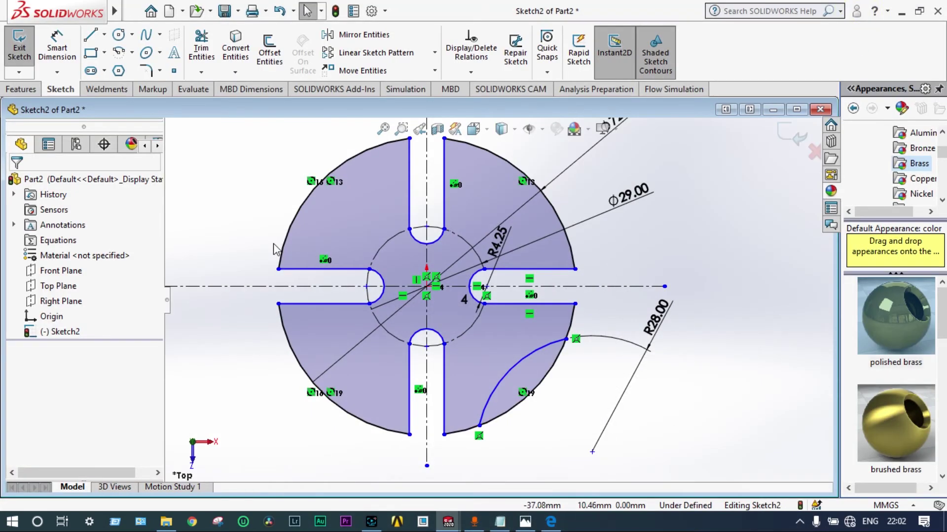
{"action": "left_click", "coordinate": [57, 48]}
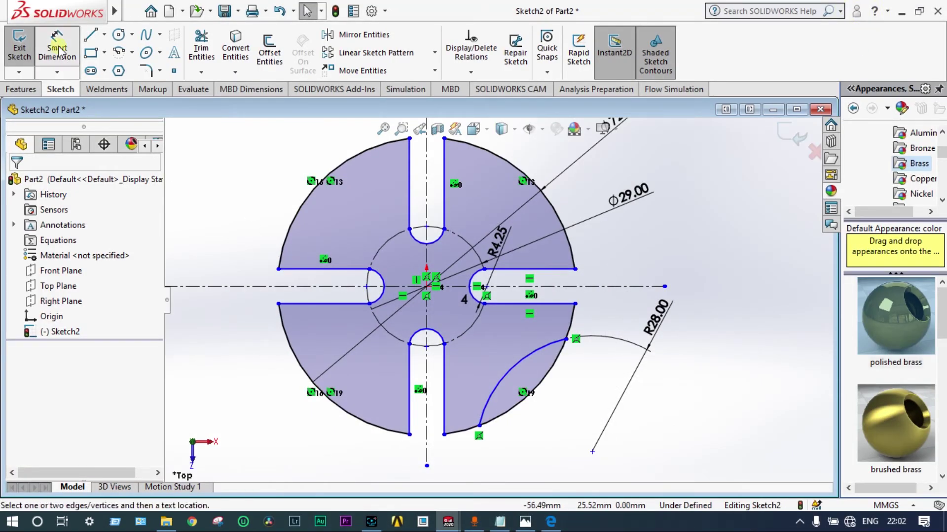
{"action": "left_click", "coordinate": [564, 307]}
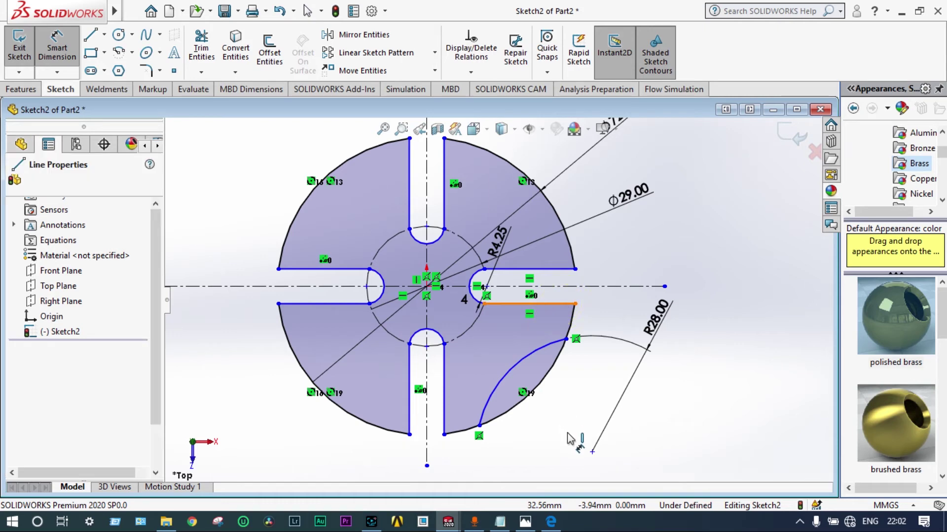
{"action": "left_click", "coordinate": [593, 452]}
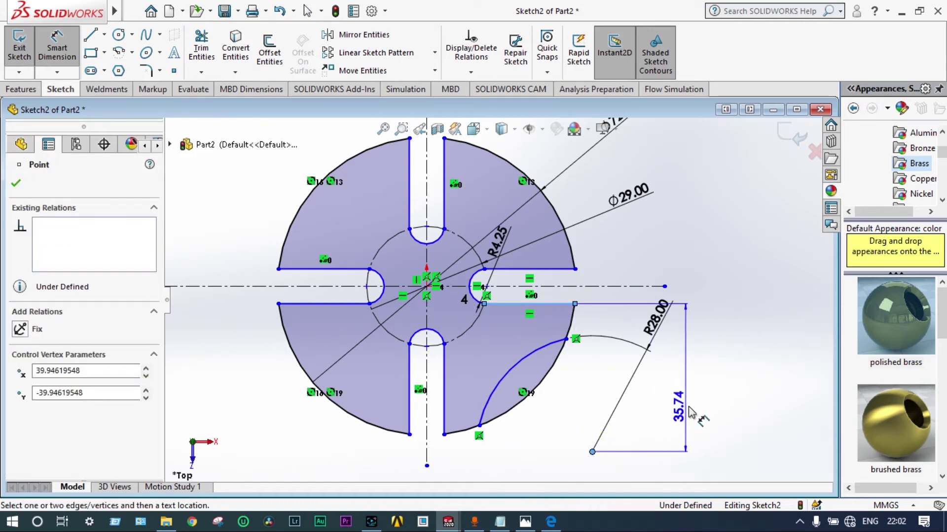
{"action": "left_click", "coordinate": [694, 411]}
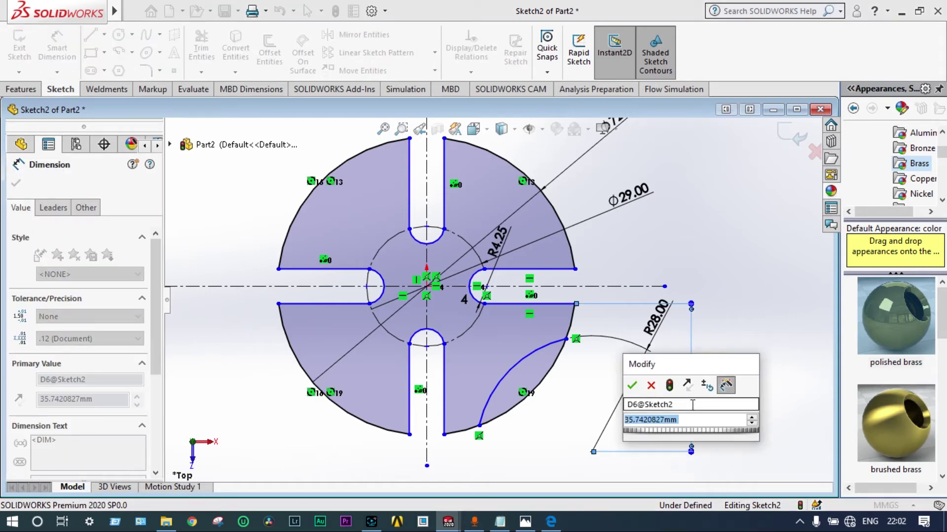
{"action": "type", "text": "31."}
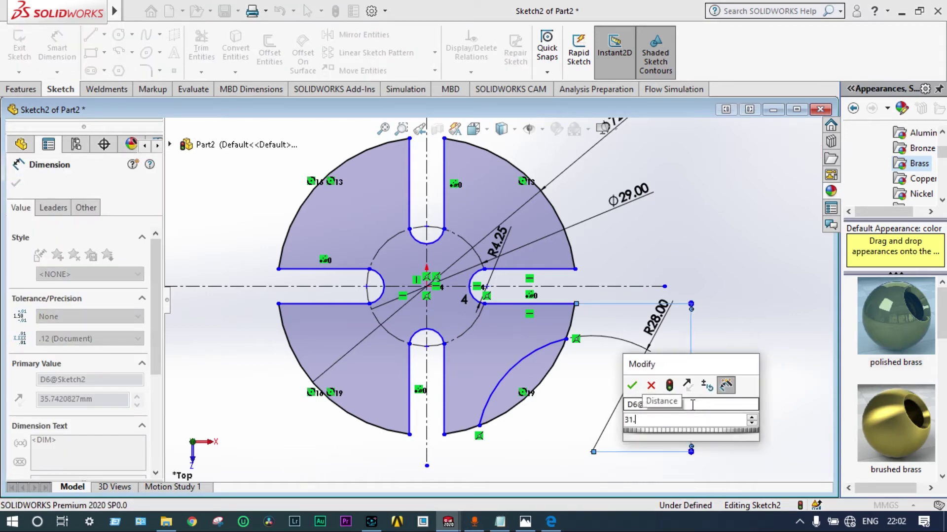
{"action": "type", "text": "74"}
{"action": "key", "text": "Escape"}
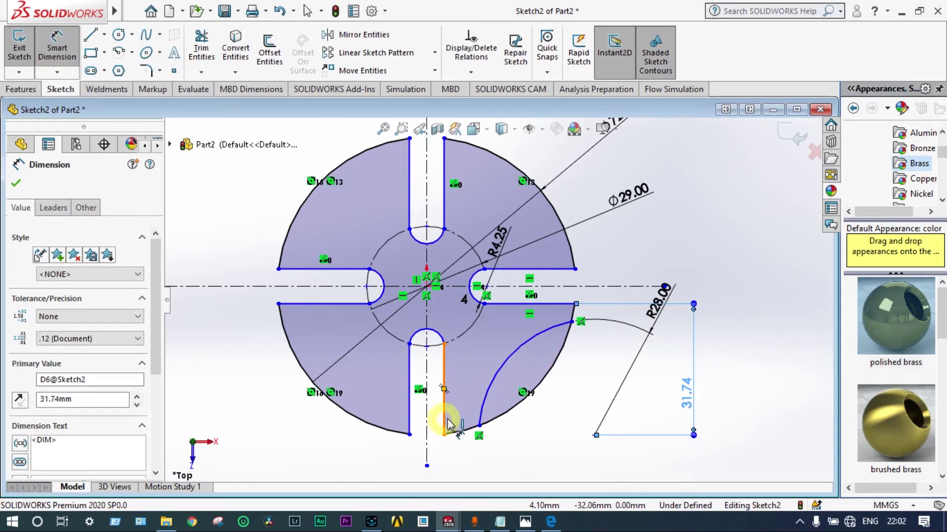
- Dimension the arc centre 31.74 mm horizontally from the bottom slot's right edge
{"action": "left_click", "coordinate": [444, 417]}
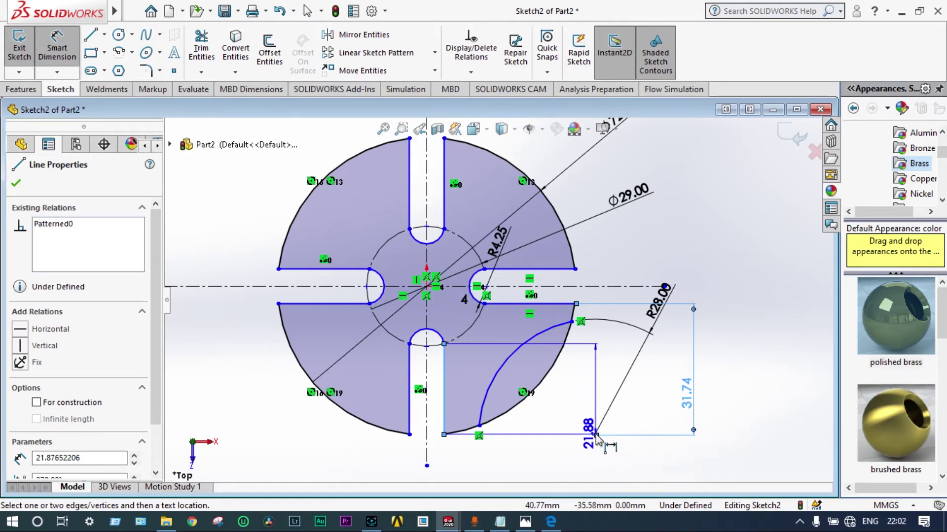
{"action": "left_click", "coordinate": [594, 435]}
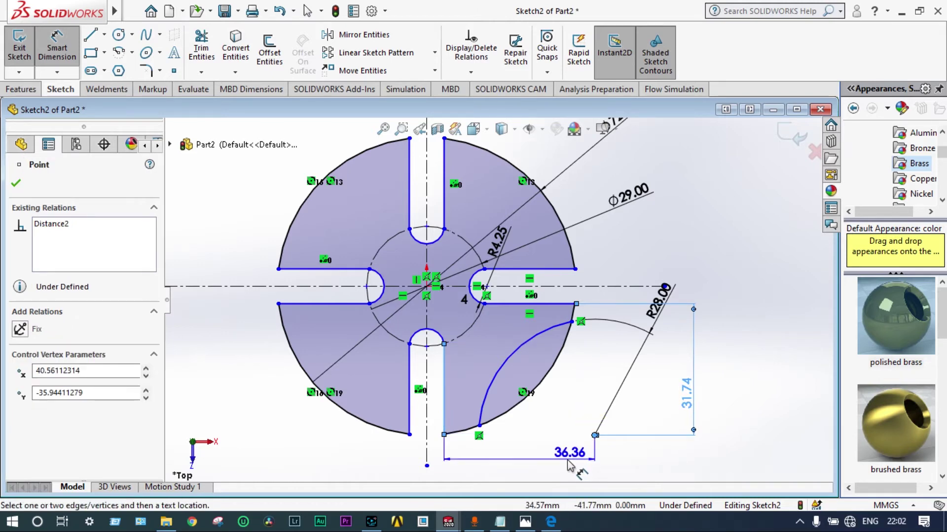
{"action": "left_click", "coordinate": [547, 466]}
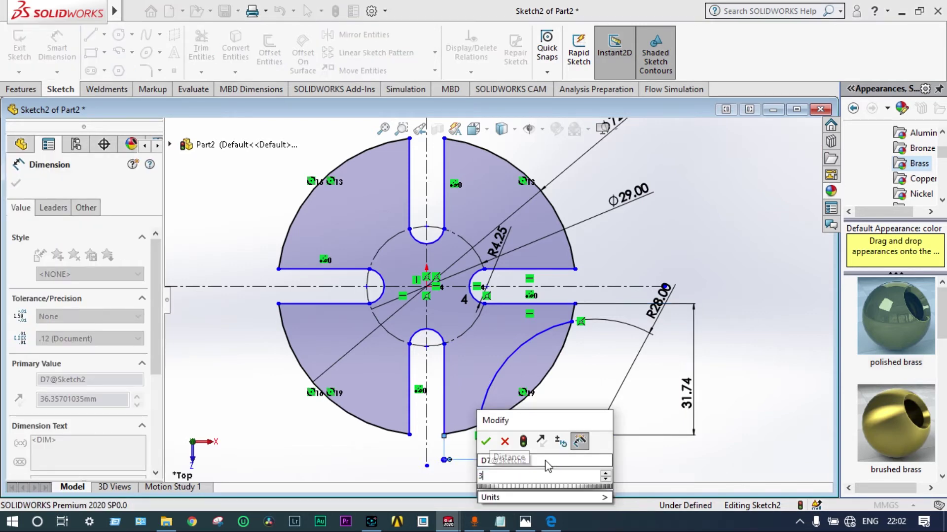
{"action": "type", "text": "31.74"}
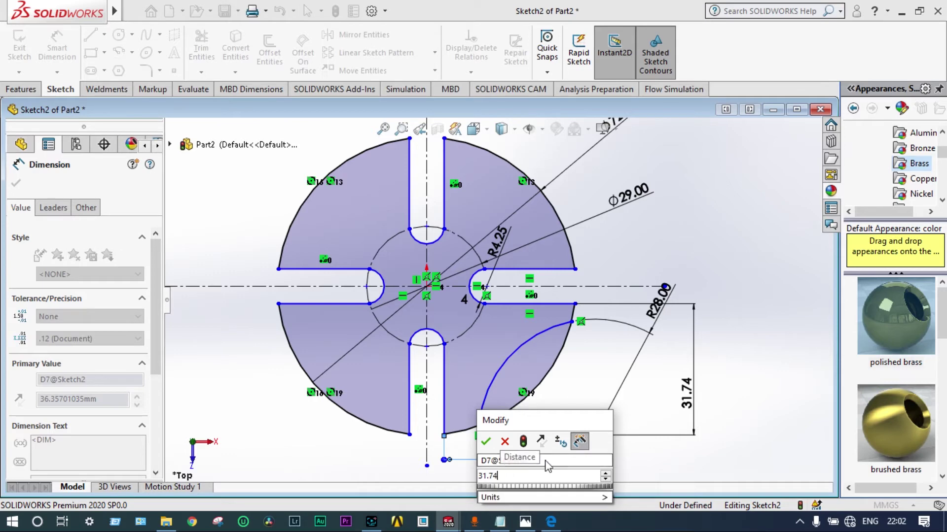
{"action": "key", "text": "Escape"}
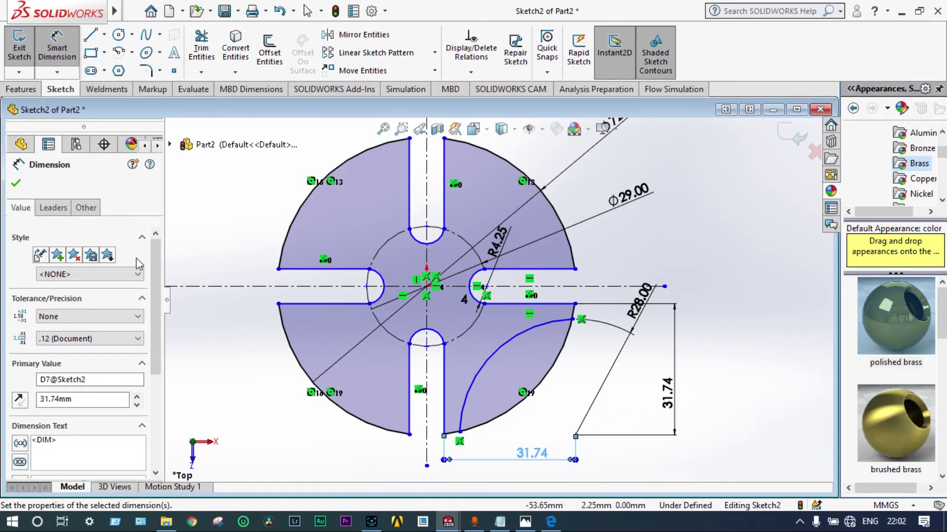
{"action": "left_click", "coordinate": [16, 185]}
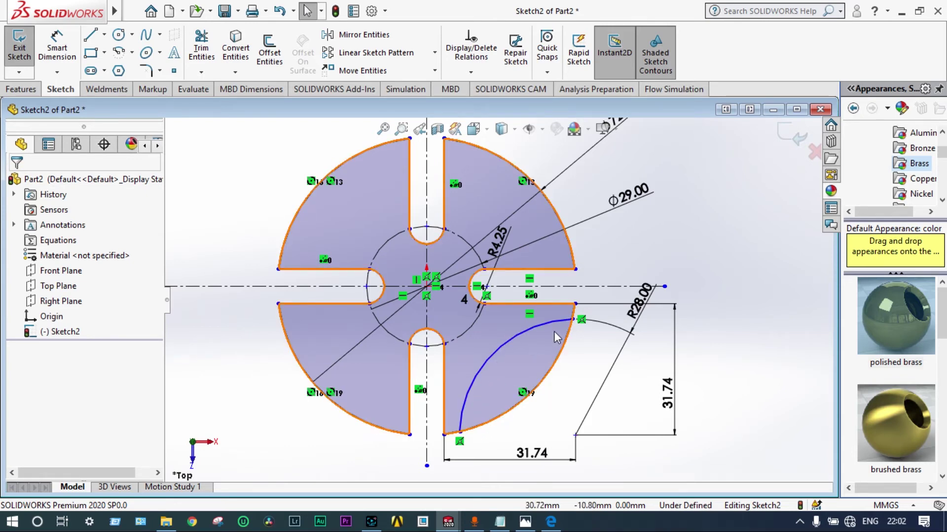
- Circular-pattern the R28 arc and the adjoining rim arc around the origin with 4 equally spaced instances over 360 degrees
{"action": "left_click", "coordinate": [485, 359]}
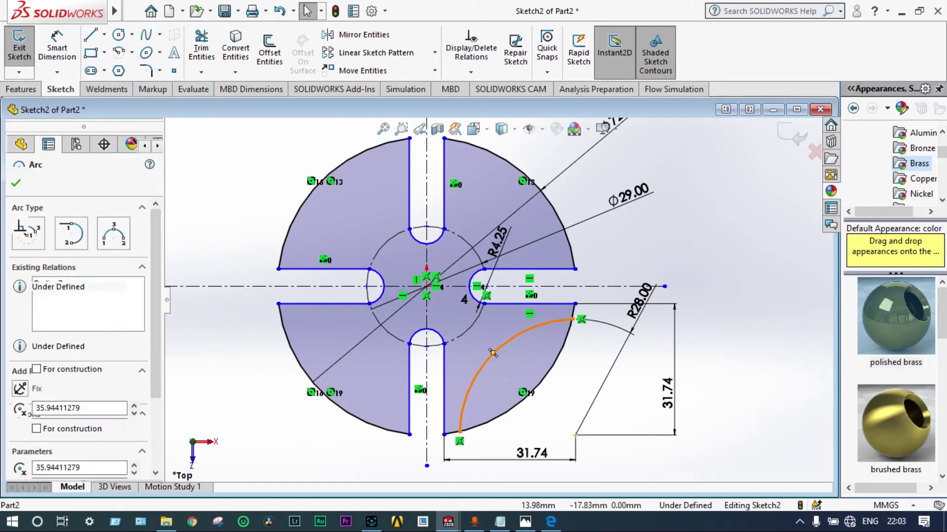
{"action": "left_click", "coordinate": [508, 411], "text": "ctrl"}
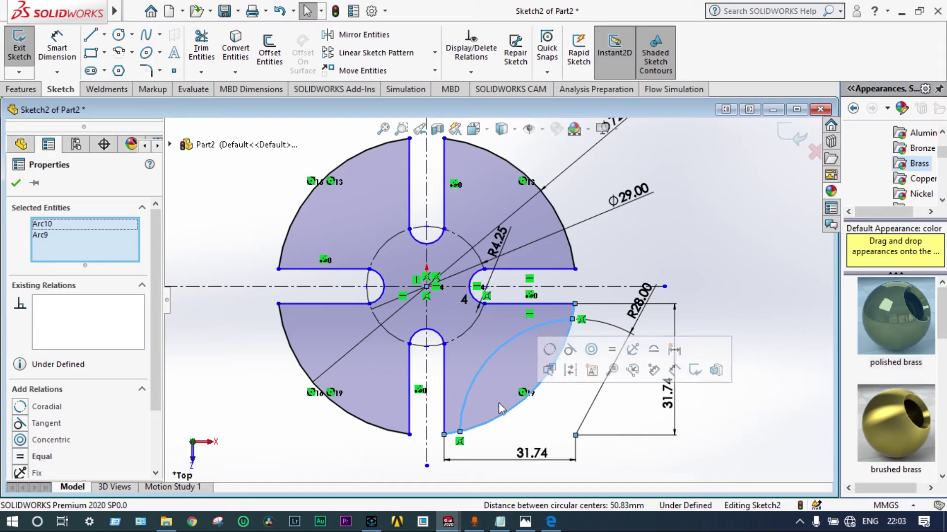
{"action": "left_click", "coordinate": [435, 52]}
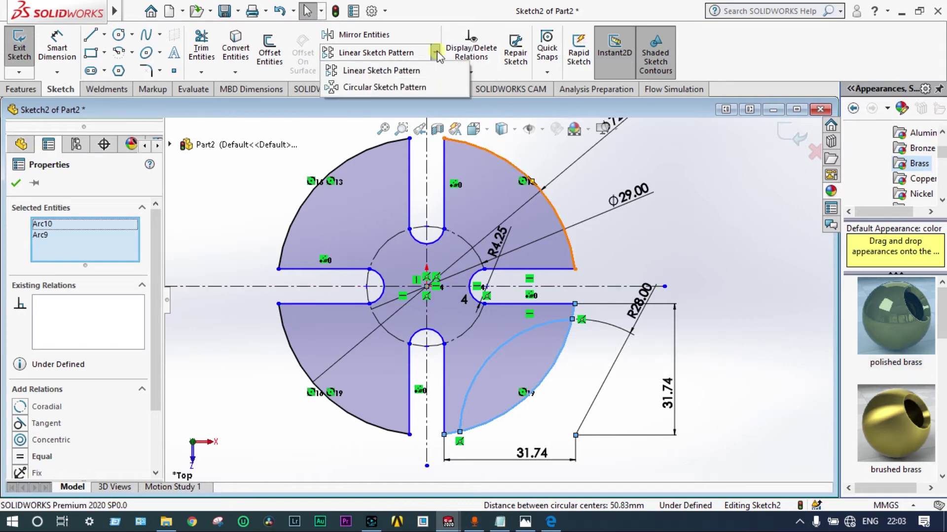
{"action": "left_click", "coordinate": [415, 87]}
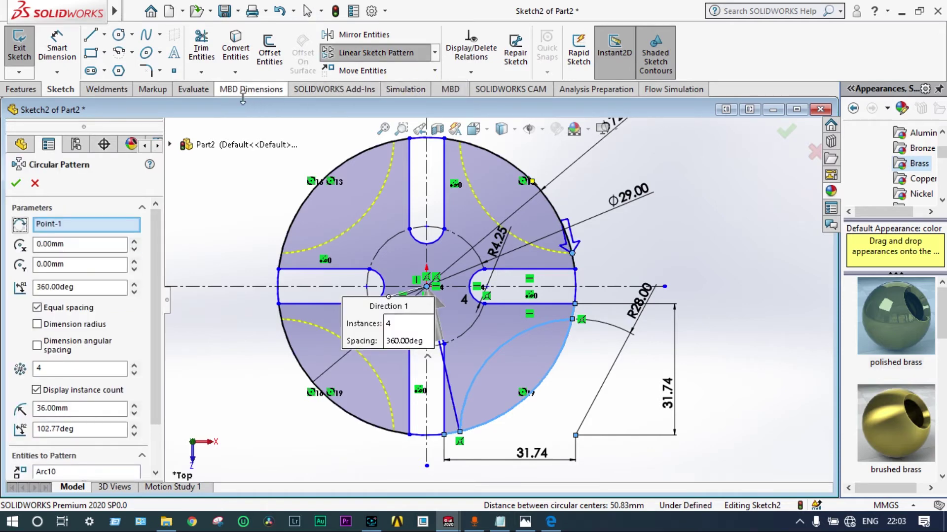
{"action": "left_click", "coordinate": [16, 184]}
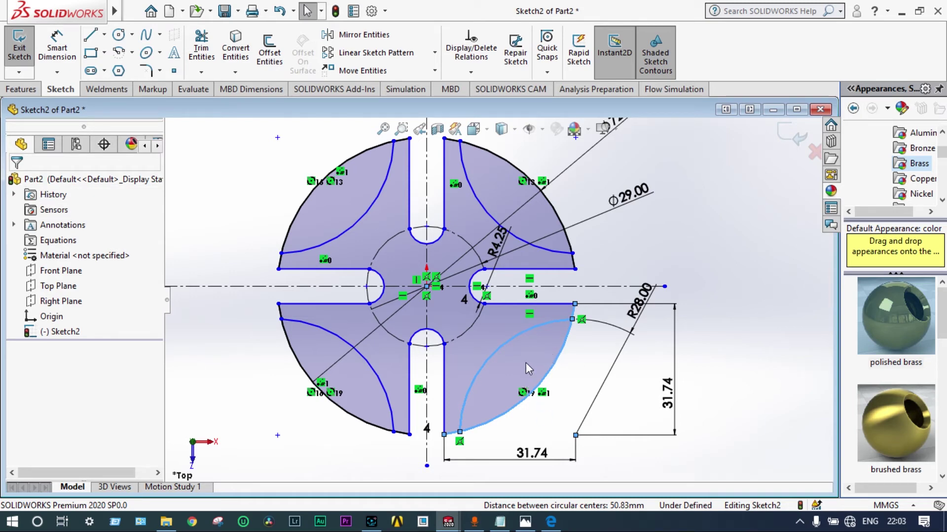
- Trim away the four outer rim arcs between the R28 arc ends, leaving the concave cutouts open, and close the sketch
{"action": "left_click", "coordinate": [201, 50]}
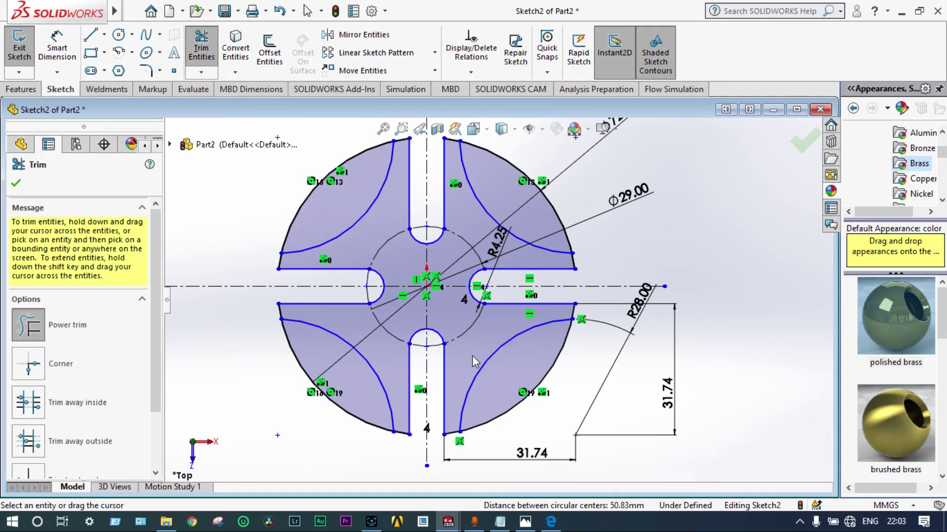
{"action": "left_click_drag", "start_coordinate": [505, 372], "coordinate": [524, 414]}
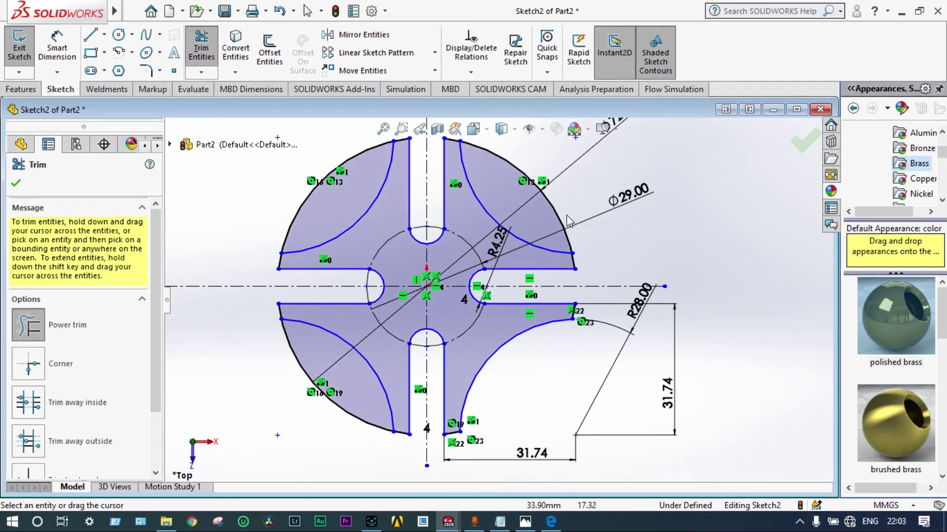
{"action": "left_click_drag", "start_coordinate": [545, 205], "coordinate": [582, 200]}
{"action": "mouse_move", "coordinate": [368, 170]}
{"action": "left_mouse_down"}
{"action": "mouse_move", "coordinate": [358, 181]}
{"action": "mouse_move", "coordinate": [345, 144]}
{"action": "left_mouse_up"}
{"action": "left_click_drag", "start_coordinate": [299, 348], "coordinate": [288, 388]}
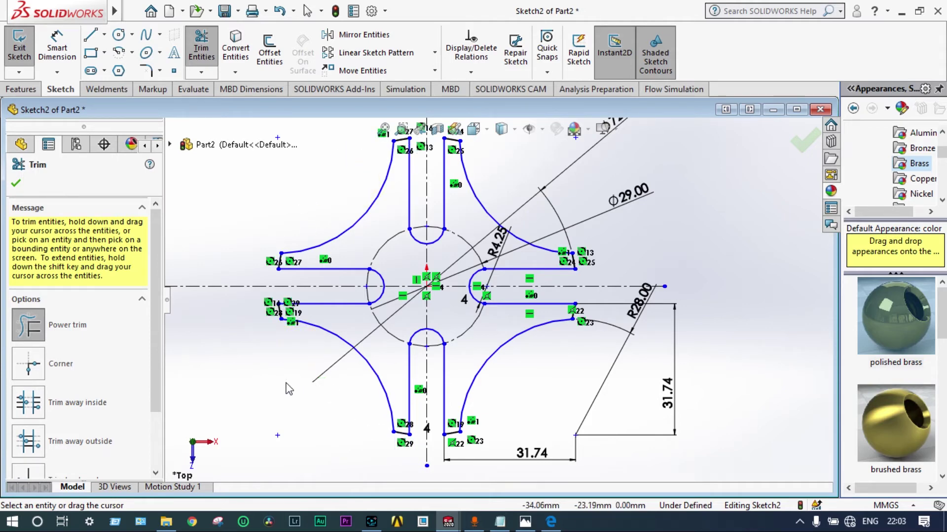
{"action": "left_click", "coordinate": [17, 184]}
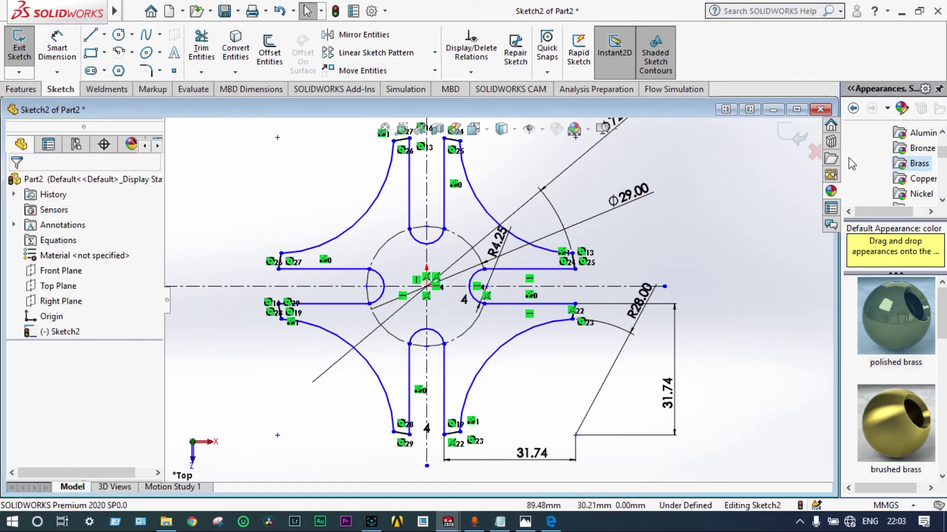
{"action": "left_click", "coordinate": [795, 142]}
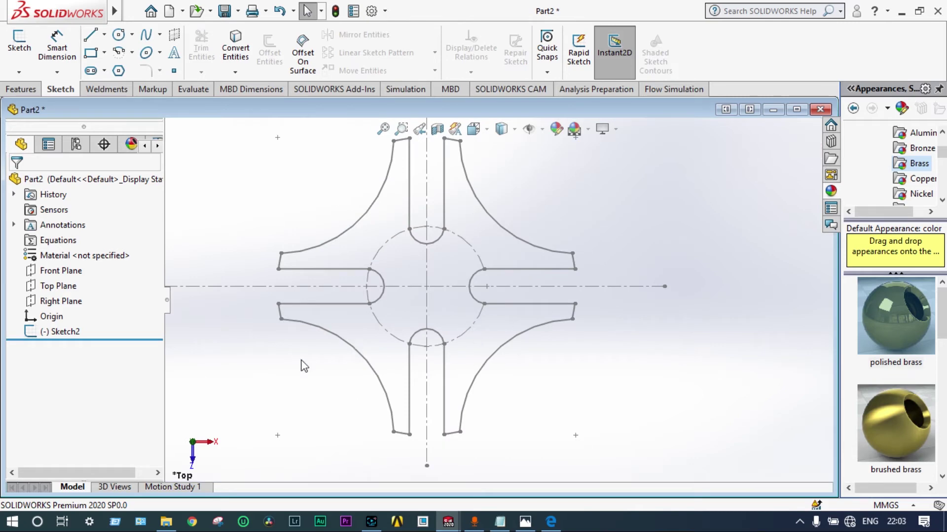
- Extrude the slotted disc region of the sketch as a blind boss 10 mm deep
{"action": "left_click", "coordinate": [63, 331]}
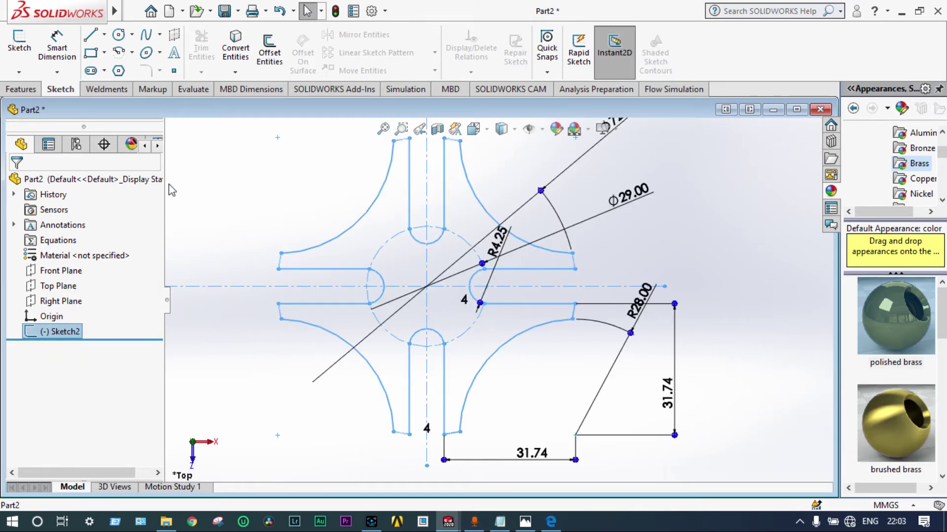
{"action": "left_click", "coordinate": [22, 90]}
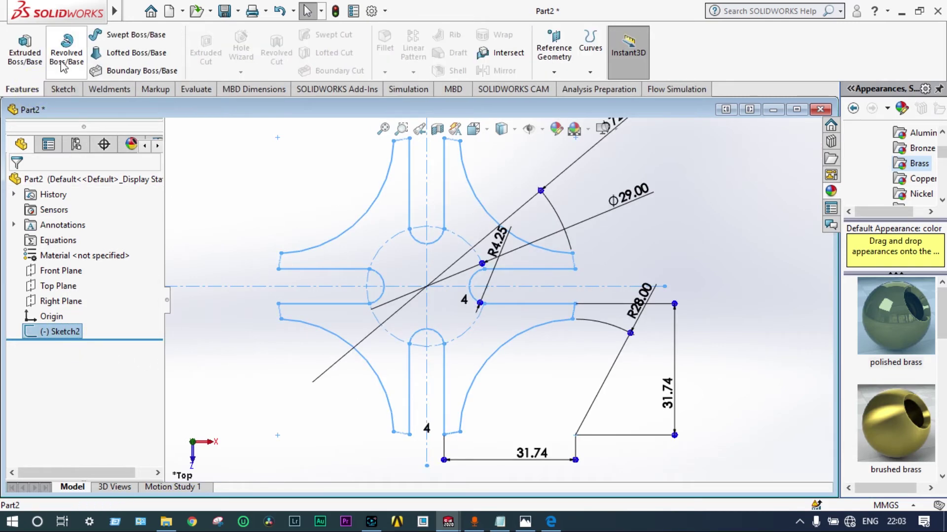
{"action": "left_click", "coordinate": [15, 52]}
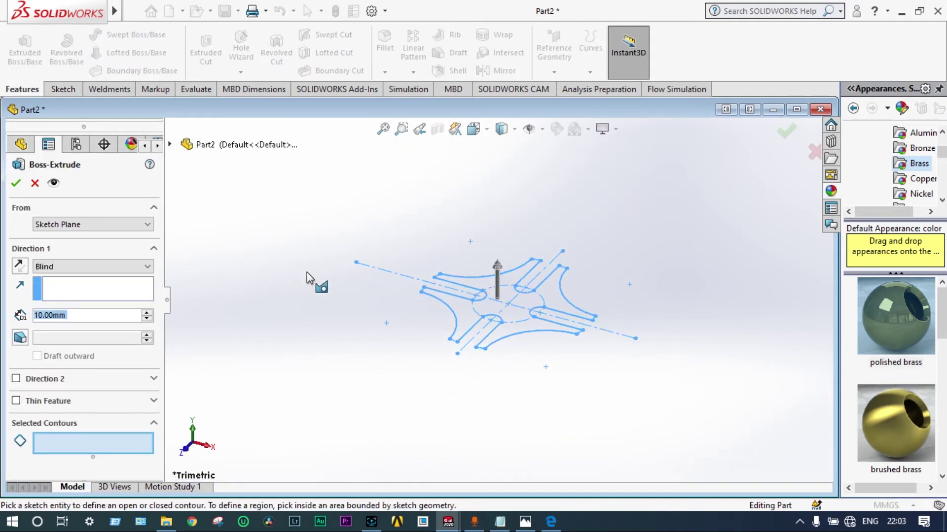
{"action": "left_click", "coordinate": [451, 318]}
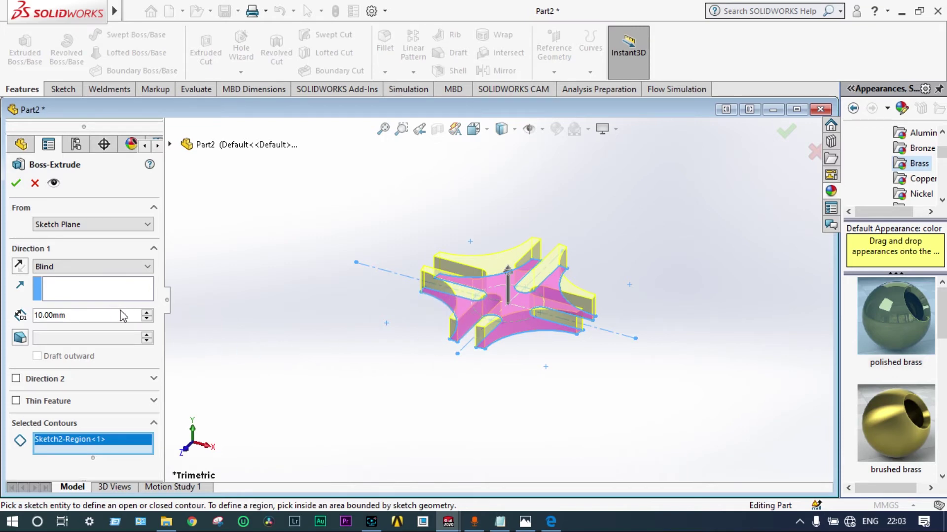
{"action": "left_click", "coordinate": [17, 184]}
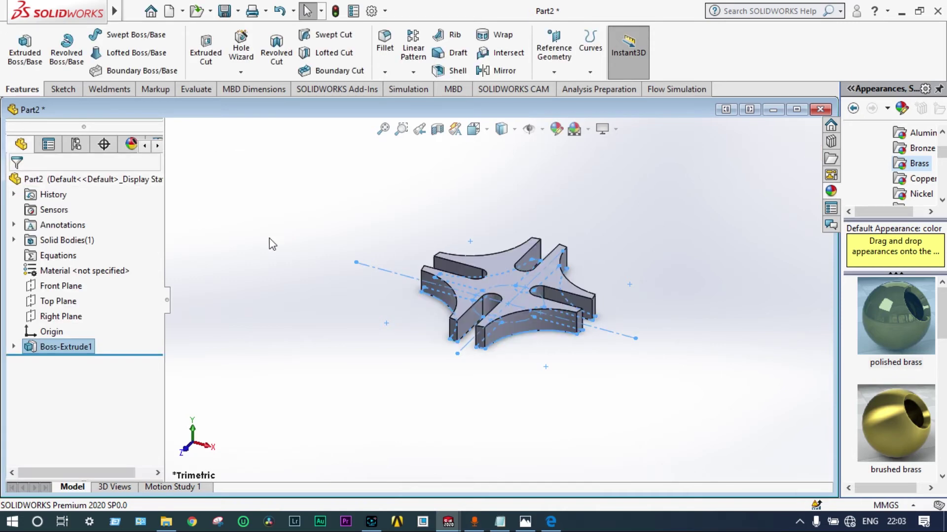
- Check outdisc.pdf for the central shaft's diameter and the heights in the side view, and return to the SOLIDWORKS part
{"action": "middle_click_drag", "start_coordinate": [280, 247], "coordinate": [273, 314]}
{"action": "scroll", "coordinate": [427, 279], "scroll_direction": "down", "scroll_amount": 3}
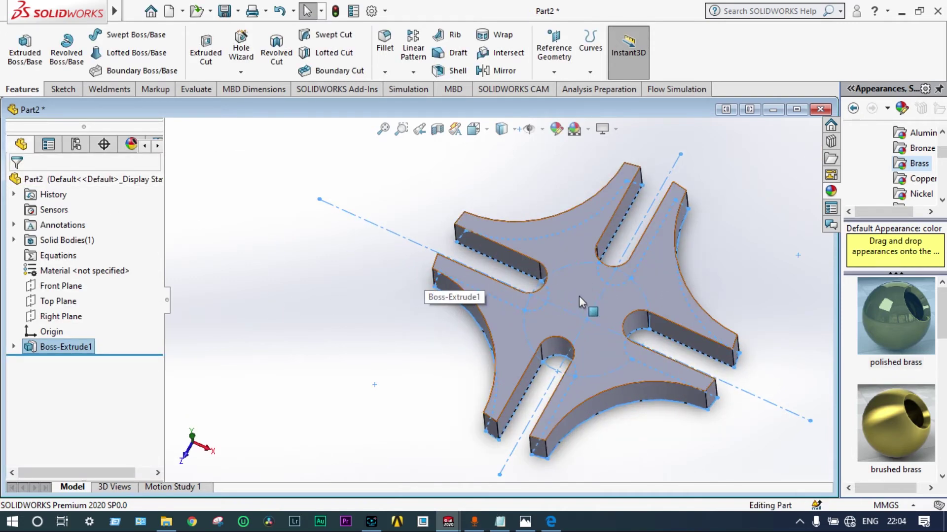
{"action": "left_click", "coordinate": [551, 522]}
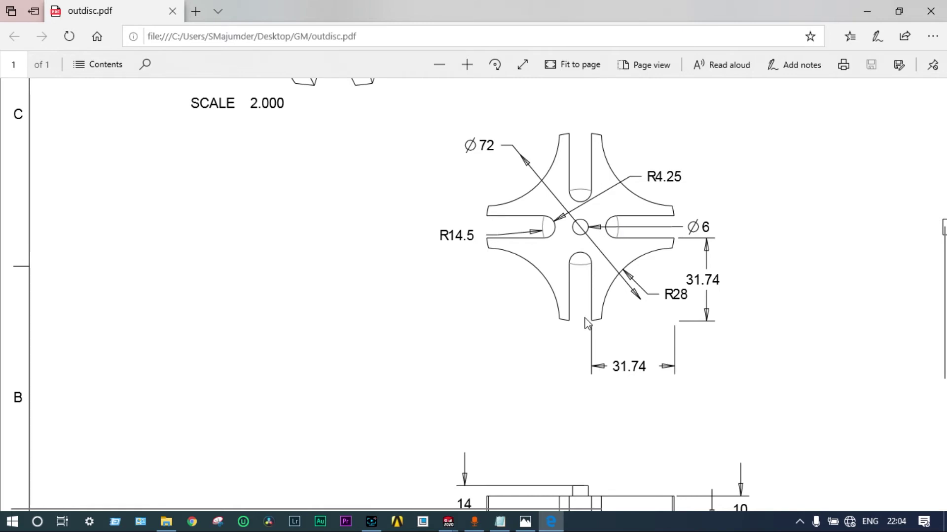
{"action": "scroll", "coordinate": [580, 344], "scroll_direction": "down", "scroll_amount": 4}
{"action": "scroll", "coordinate": [580, 344], "scroll_direction": "up", "scroll_amount": 1}
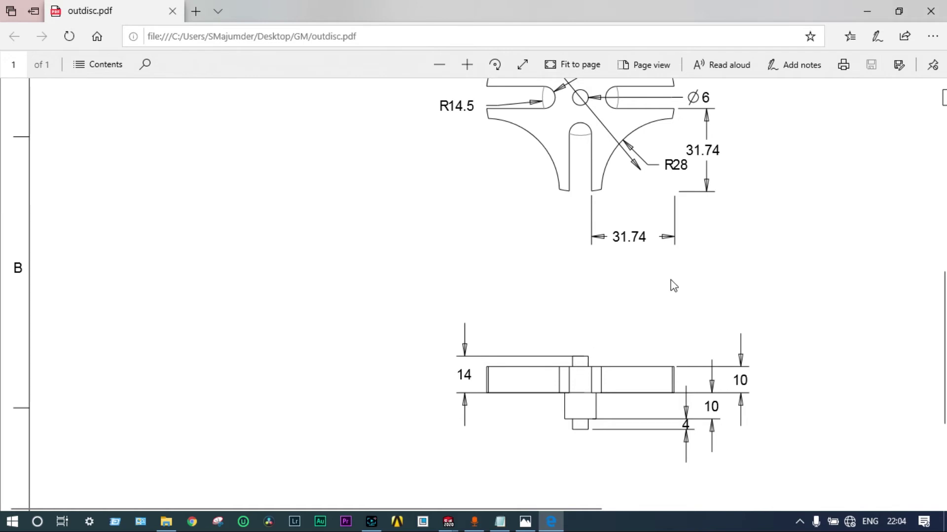
{"action": "scroll", "coordinate": [673, 284], "scroll_direction": "up", "scroll_amount": 1}
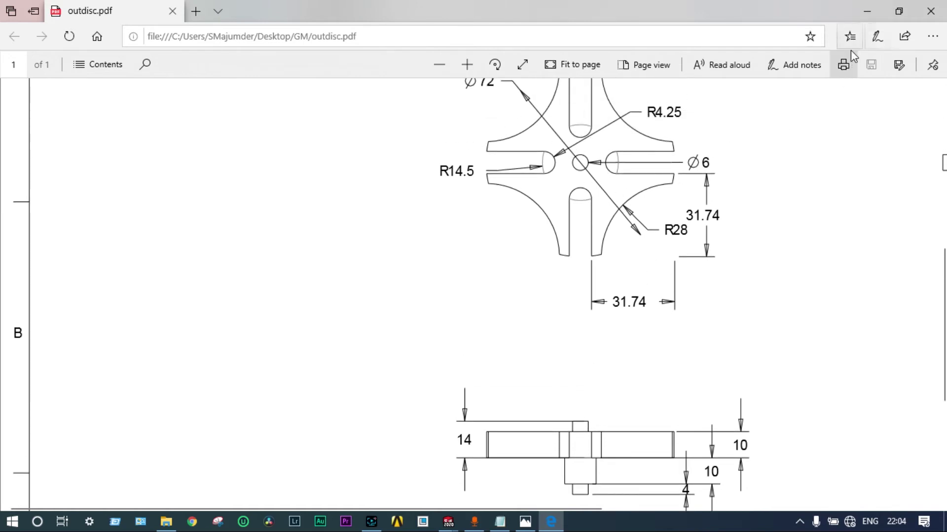
{"action": "left_click", "coordinate": [872, 13]}
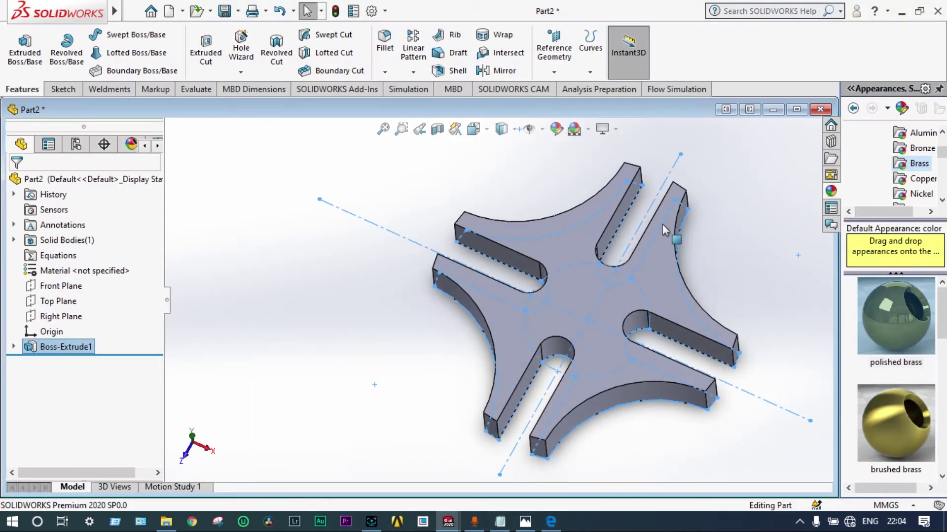
- Sketch a horizontal centerline about 23 mm long on the disc's top face, from the left slot's rounded end through the origin
{"action": "left_click", "coordinate": [584, 303]}
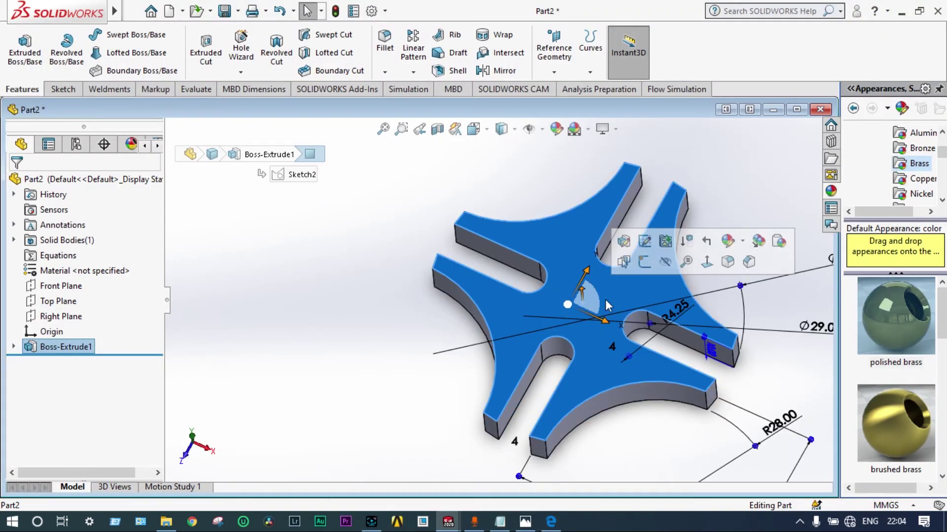
{"action": "left_click", "coordinate": [706, 263]}
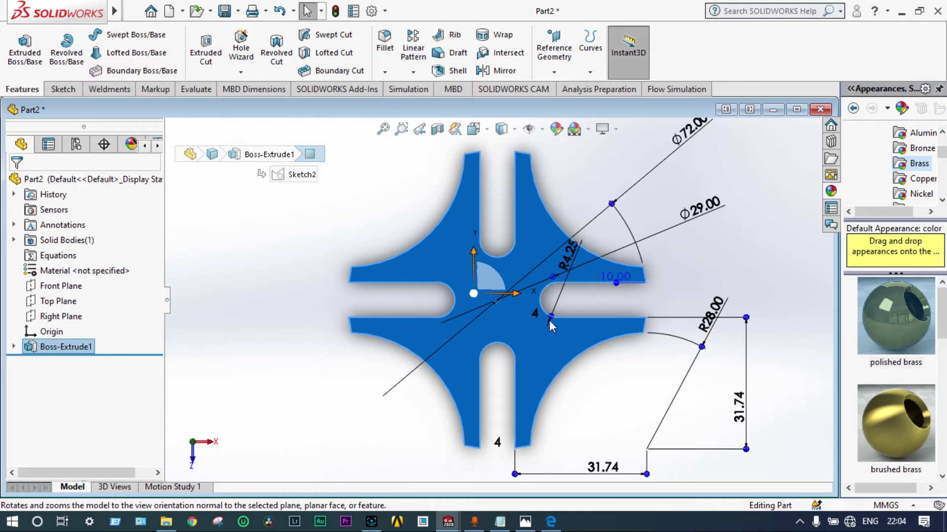
{"action": "scroll", "coordinate": [492, 314], "scroll_direction": "down", "scroll_amount": 5}
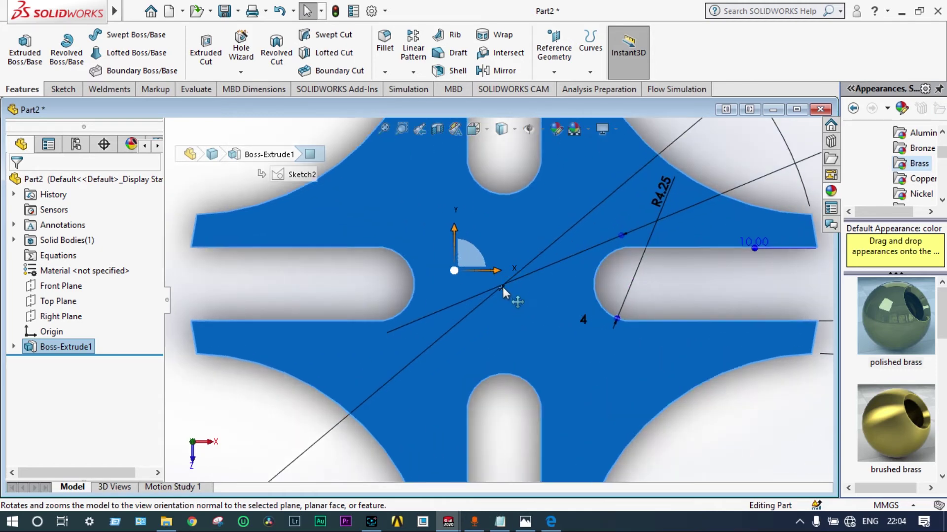
{"action": "scroll", "coordinate": [502, 289], "scroll_direction": "down", "scroll_amount": 6}
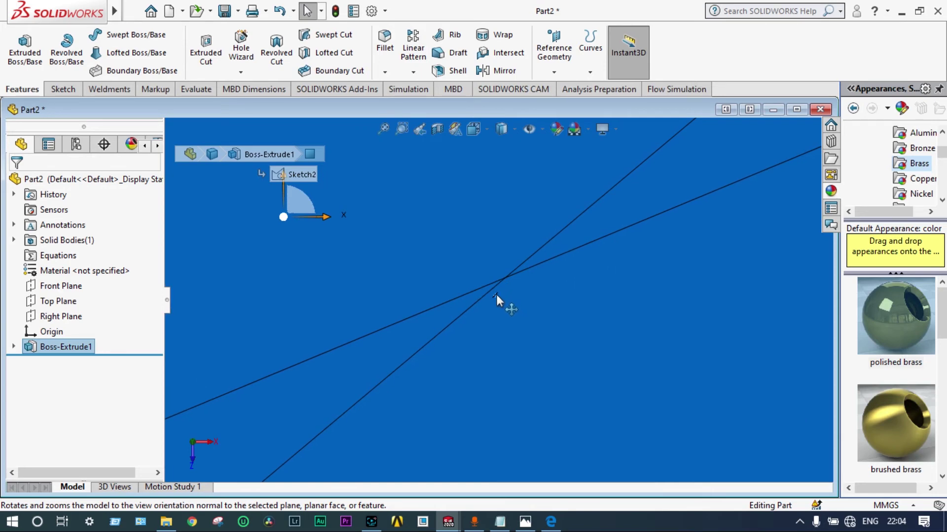
{"action": "scroll", "coordinate": [496, 294], "scroll_direction": "up", "scroll_amount": 8}
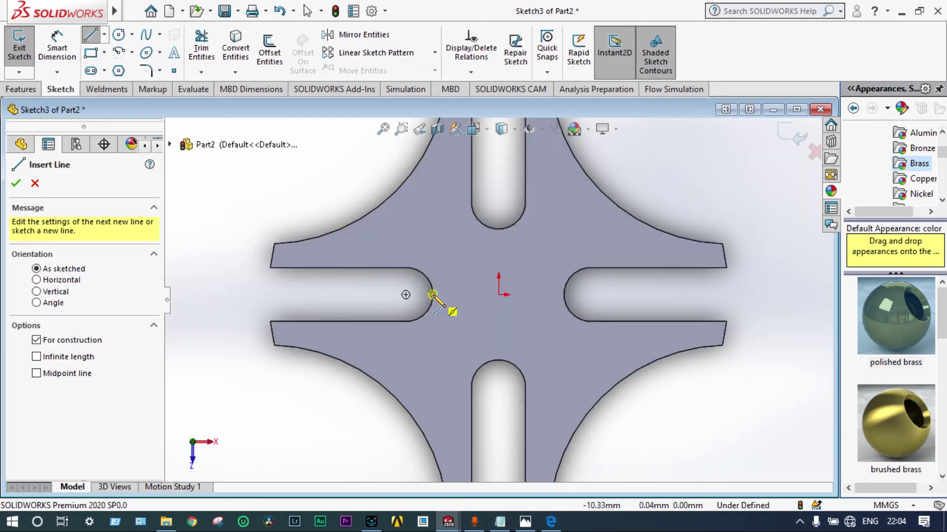
{"action": "left_click", "coordinate": [432, 295]}
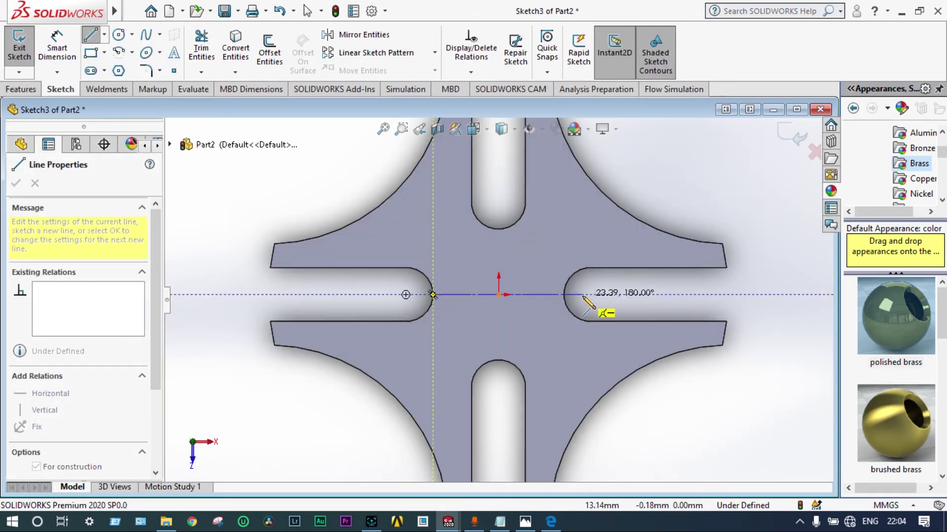
{"action": "left_click", "coordinate": [583, 295]}
{"action": "key", "text": "Escape"}
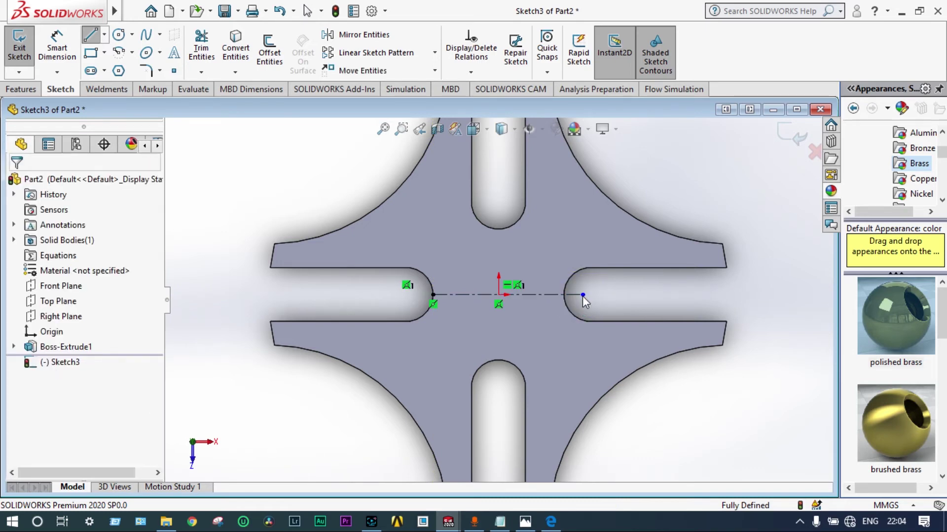
- Draw a vertical centerline about 23 mm long from the upper slot's rounded end through the origin into the lower slot
{"action": "left_click", "coordinate": [105, 35]}
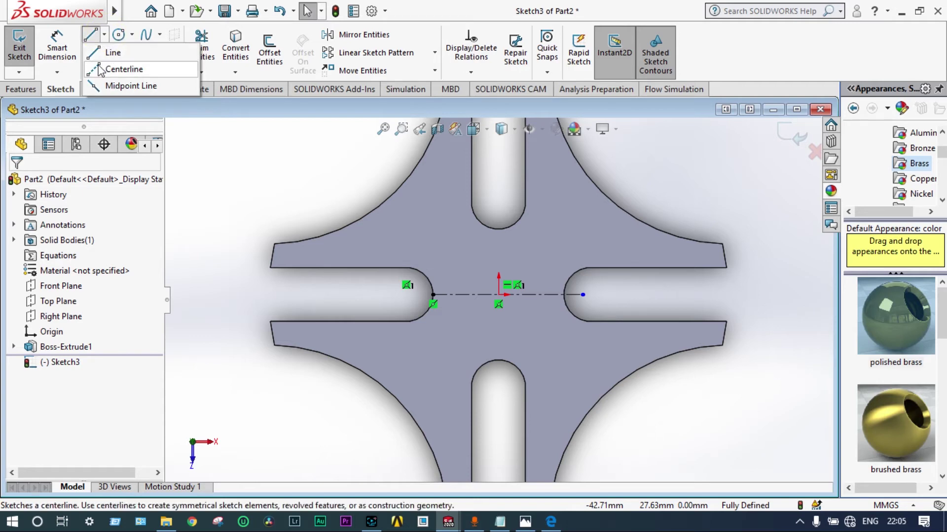
{"action": "left_click", "coordinate": [121, 70]}
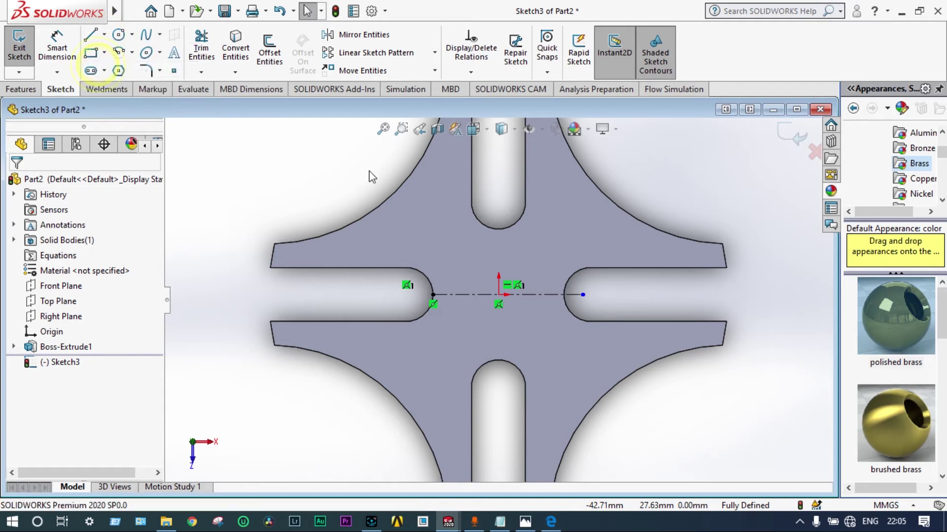
{"action": "left_click", "coordinate": [497, 230]}
{"action": "left_click", "coordinate": [498, 378]}
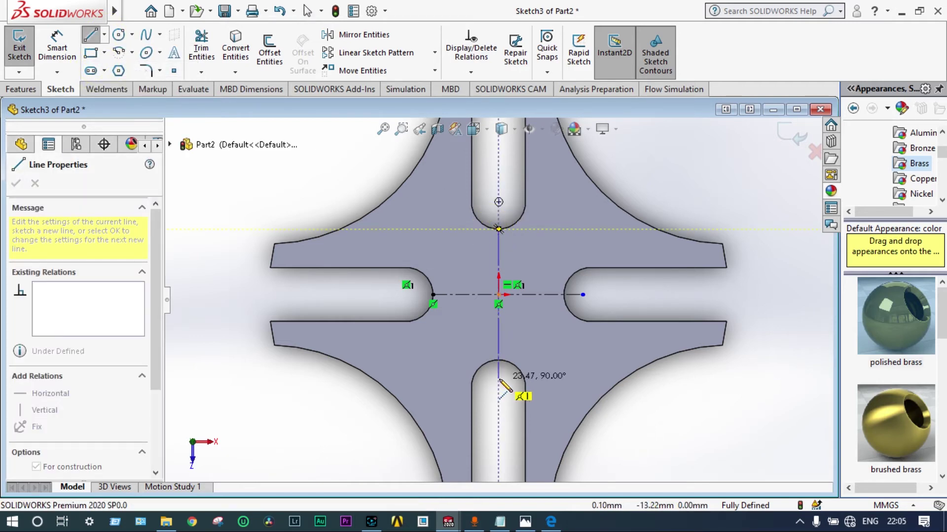
{"action": "key", "text": "Escape"}
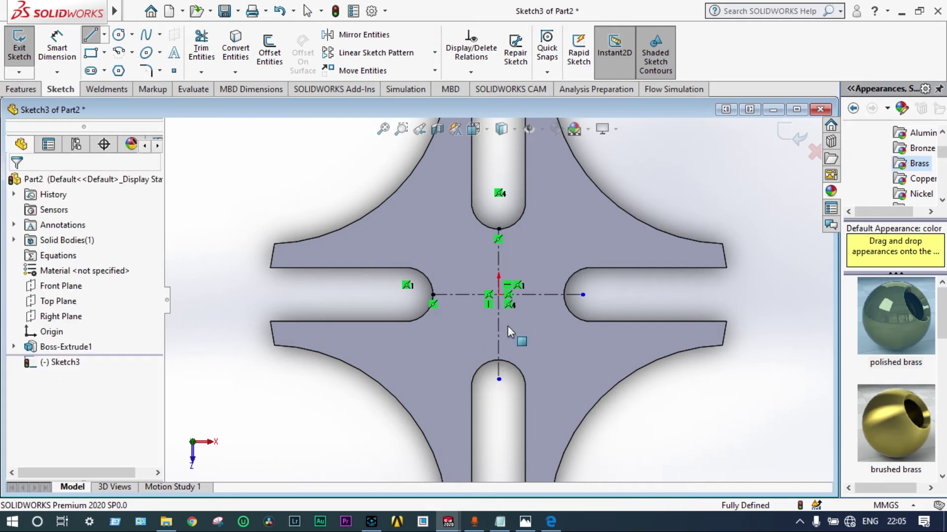
- Draw a circle about 10 mm in diameter centred on the origin where the two centerlines cross
{"action": "scroll", "coordinate": [506, 303], "scroll_direction": "down", "scroll_amount": 6}
{"action": "scroll", "coordinate": [466, 251], "scroll_direction": "down", "scroll_amount": 3}
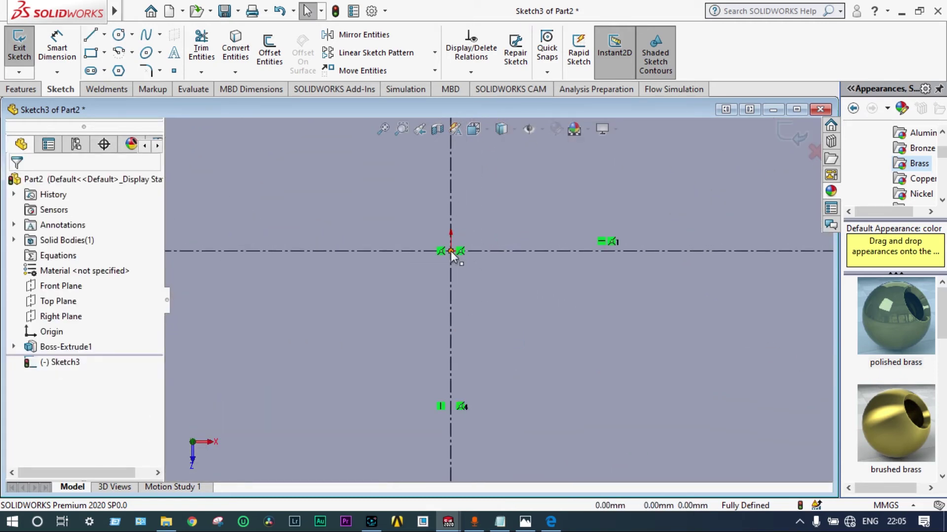
{"action": "scroll", "coordinate": [450, 252], "scroll_direction": "up", "scroll_amount": 8}
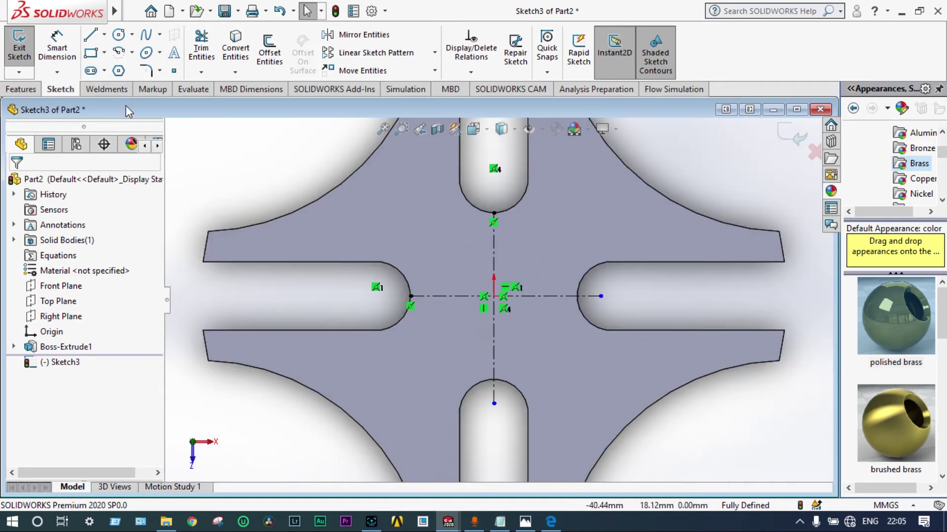
{"action": "left_click", "coordinate": [118, 35]}
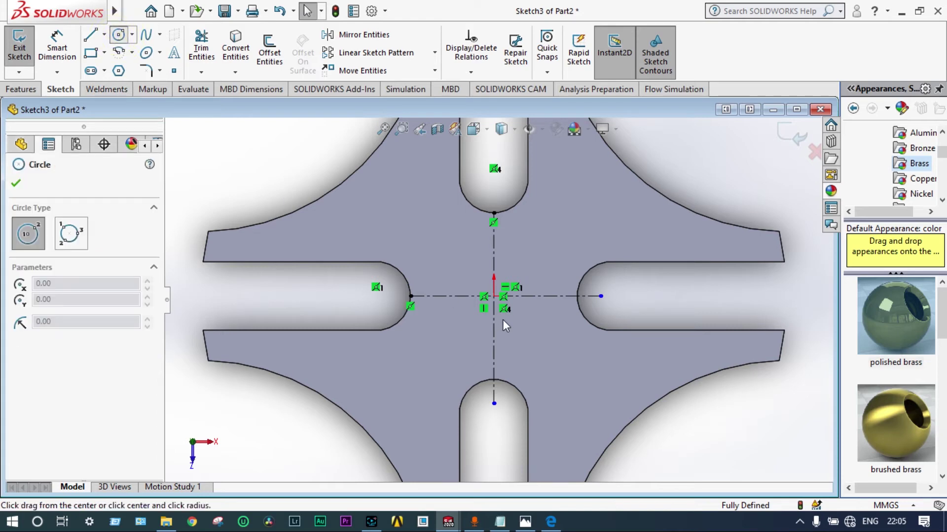
{"action": "left_click", "coordinate": [493, 296]}
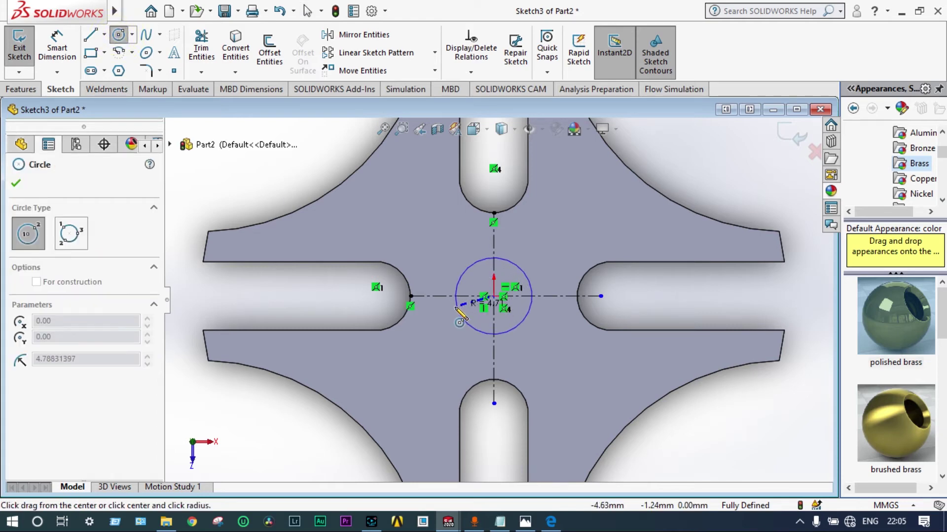
{"action": "left_click", "coordinate": [451, 298]}
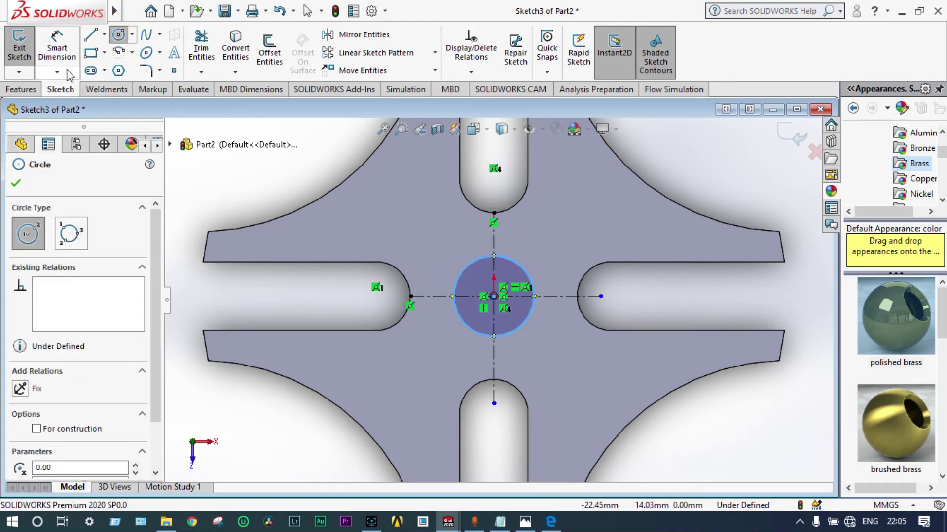
- Dimension the circle at the origin to a 6 mm diameter and finish the sketch
{"action": "left_click", "coordinate": [57, 47]}
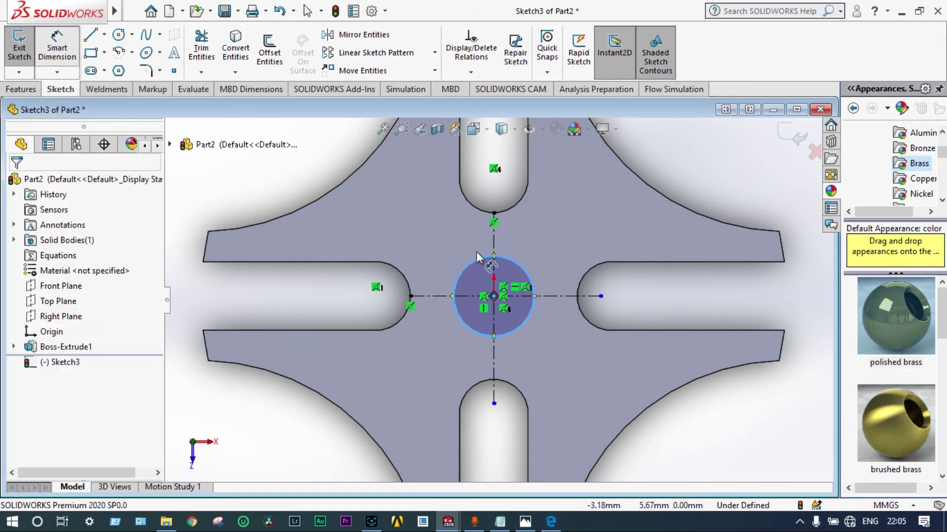
{"action": "left_click", "coordinate": [509, 262]}
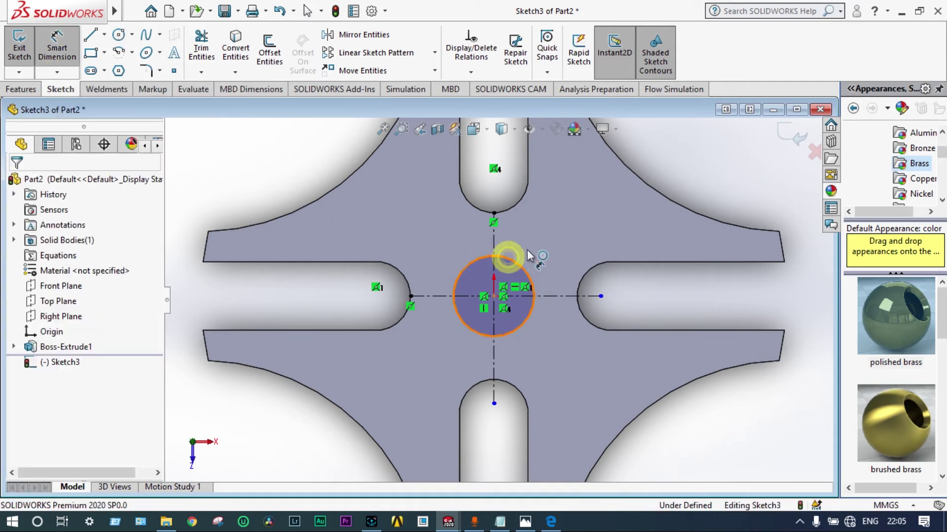
{"action": "left_click", "coordinate": [571, 240]}
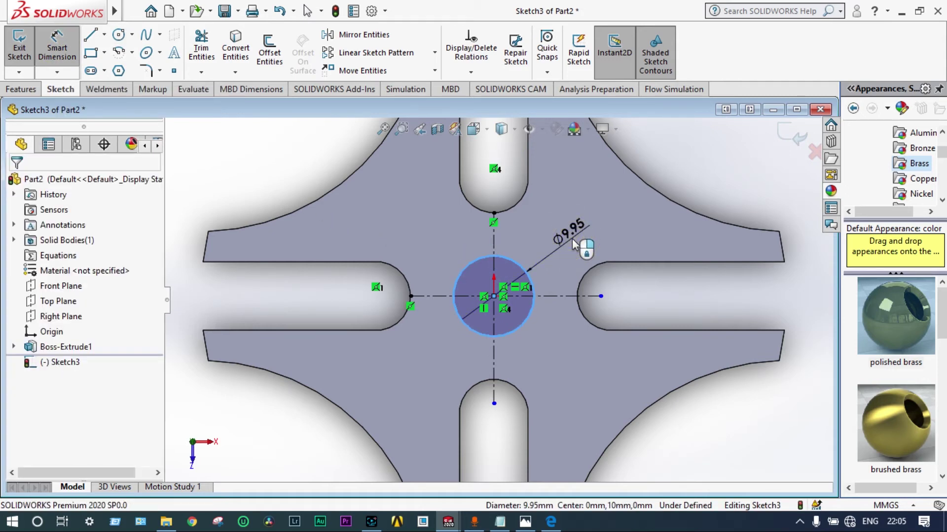
{"action": "type", "text": "10"}
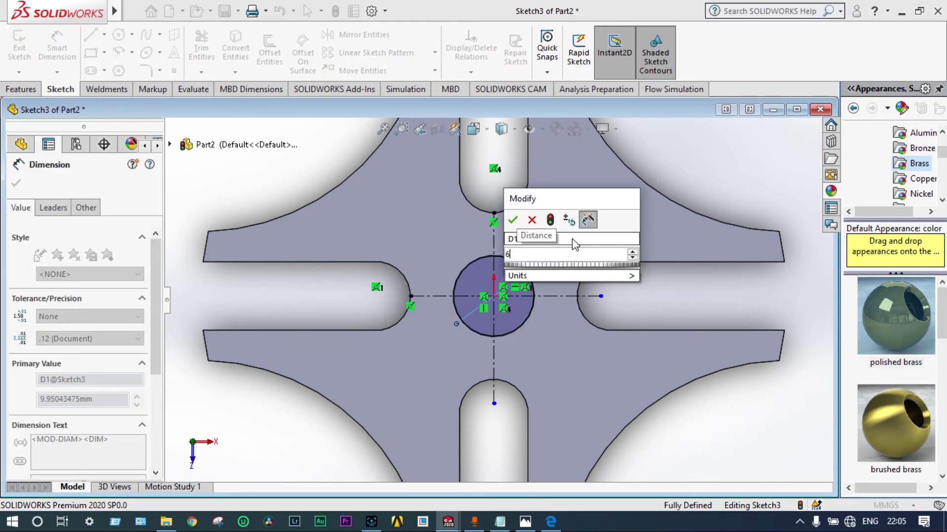
{"action": "key", "text": "Return"}
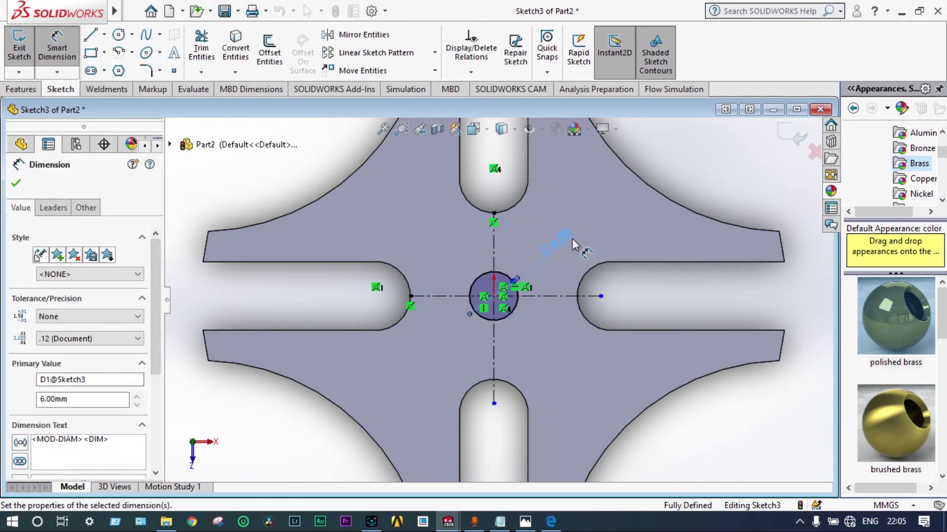
{"action": "left_click", "coordinate": [17, 185]}
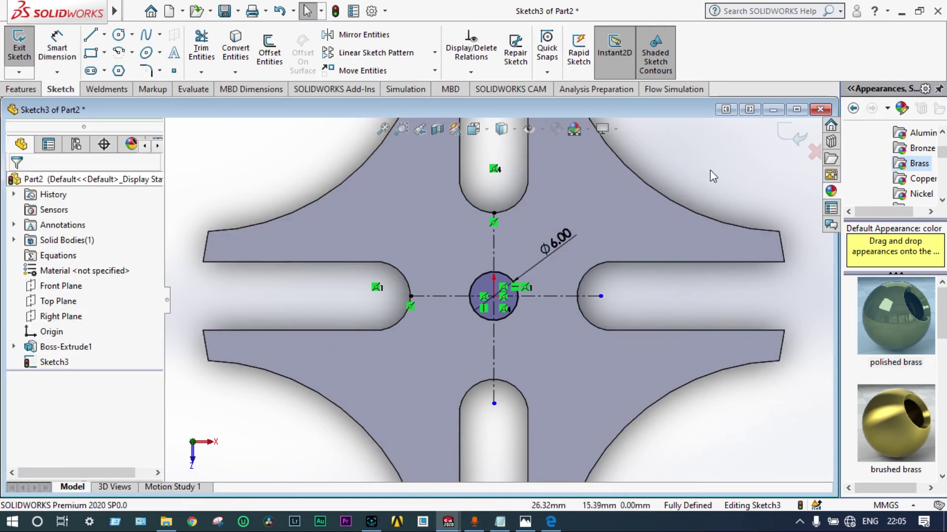
{"action": "left_click", "coordinate": [779, 134]}
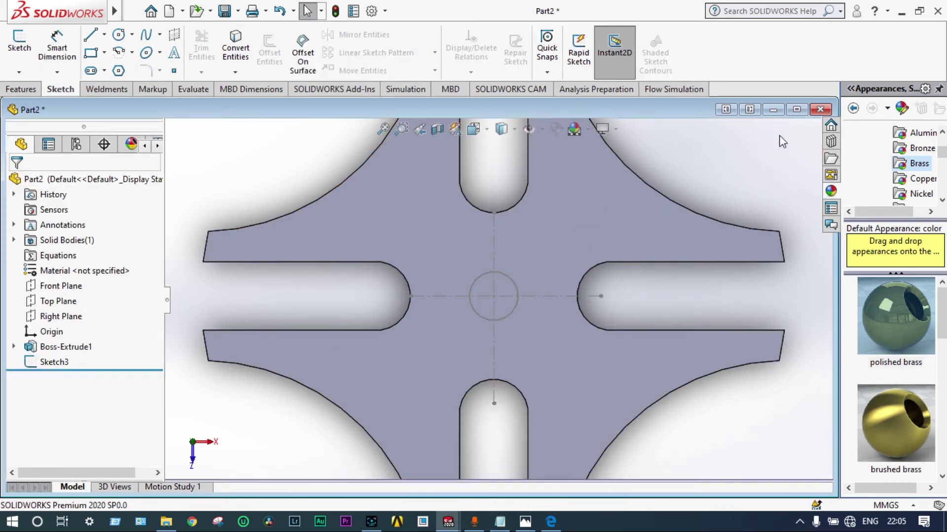
- Extrude the 6 mm circle as a blind boss 4 mm out from the disc's face, merged with the body
{"action": "left_click", "coordinate": [55, 363]}
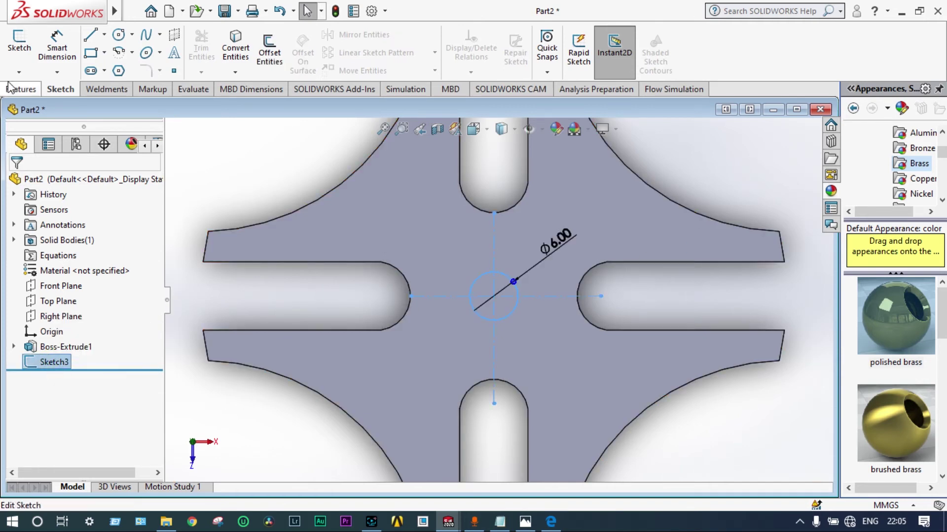
{"action": "left_click", "coordinate": [20, 92]}
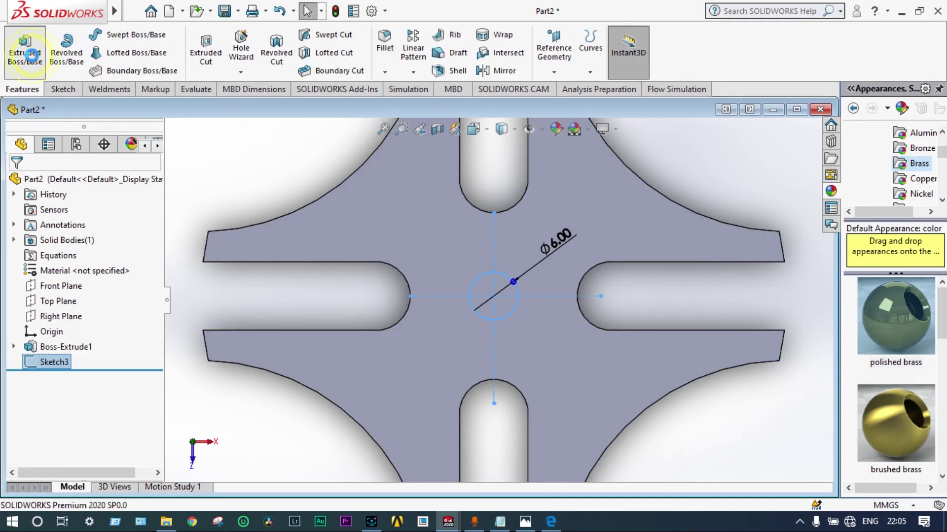
{"action": "left_click", "coordinate": [31, 55]}
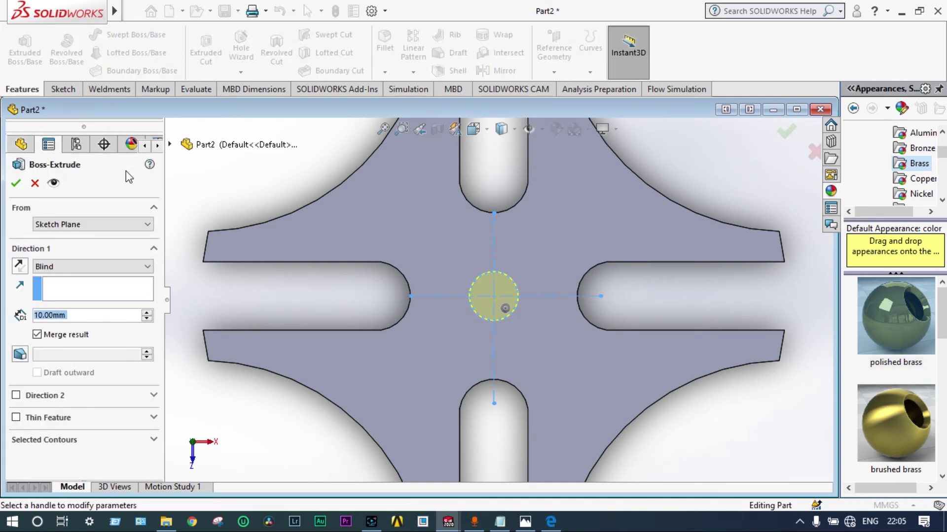
{"action": "type", "text": "4"}
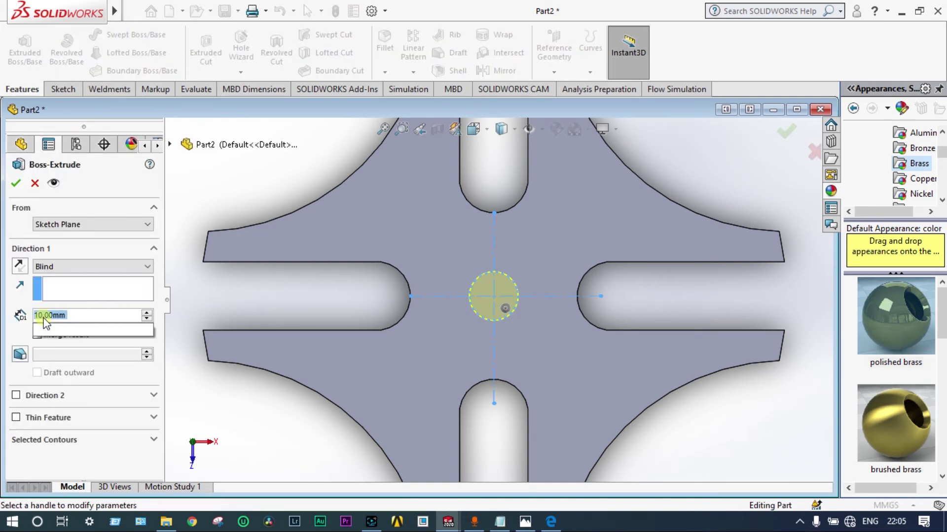
{"action": "key", "text": "Return"}
{"action": "scroll", "coordinate": [676, 460], "scroll_direction": "up", "scroll_amount": 1}
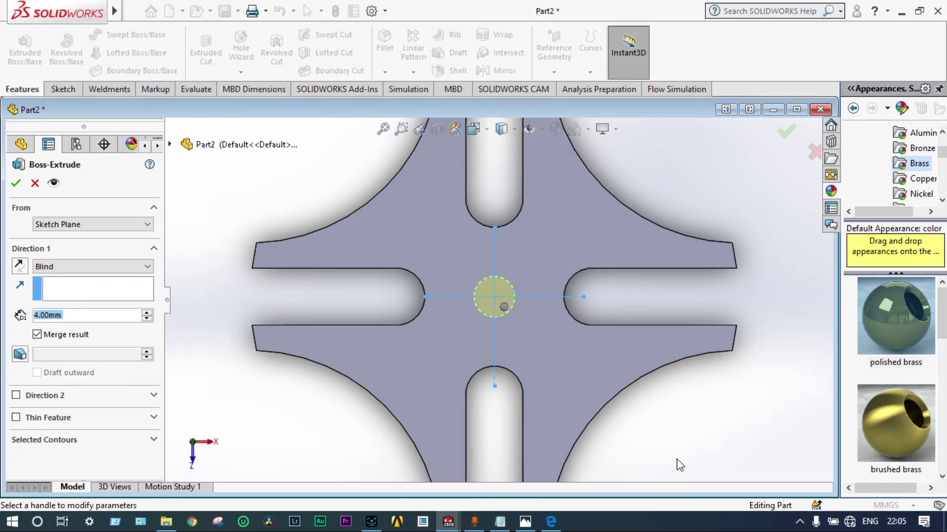
{"action": "middle_click_drag", "start_coordinate": [677, 461], "coordinate": [570, 410]}
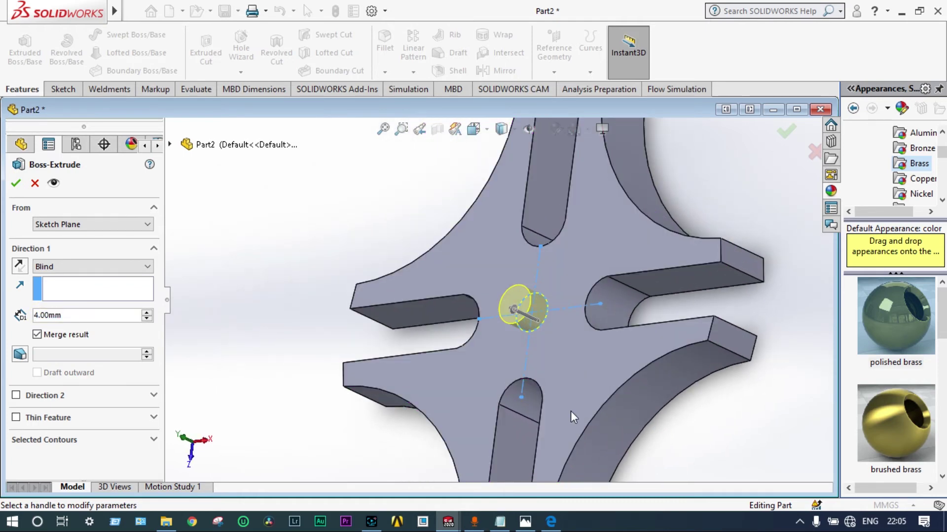
{"action": "left_click", "coordinate": [17, 183]}
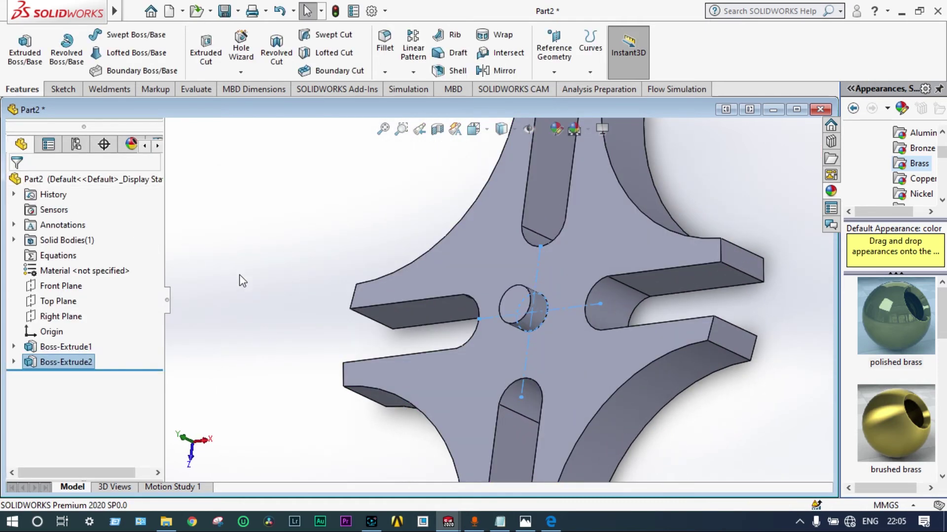
- Start a sketch on the disc's bottom face with a horizontal centerline between the rounded ends of the left and right slots
{"action": "key", "text": "f"}
{"action": "middle_click_drag", "start_coordinate": [312, 321], "coordinate": [199, 281]}
{"action": "left_click", "coordinate": [546, 326]}
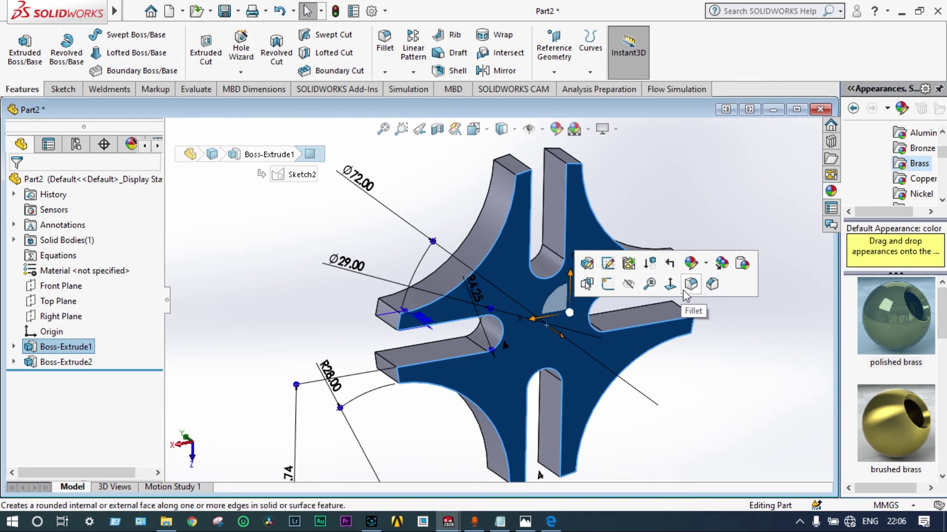
{"action": "left_click", "coordinate": [669, 285]}
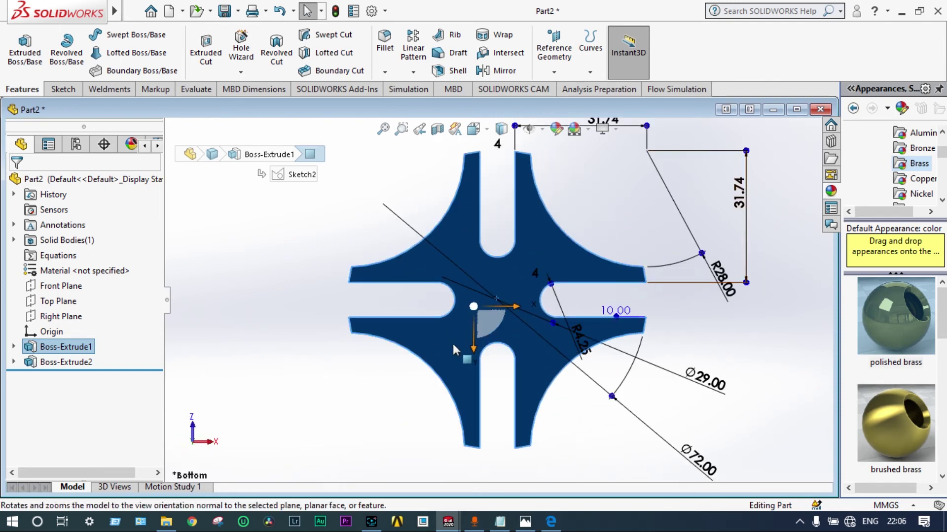
{"action": "scroll", "coordinate": [493, 320], "scroll_direction": "down", "scroll_amount": 5}
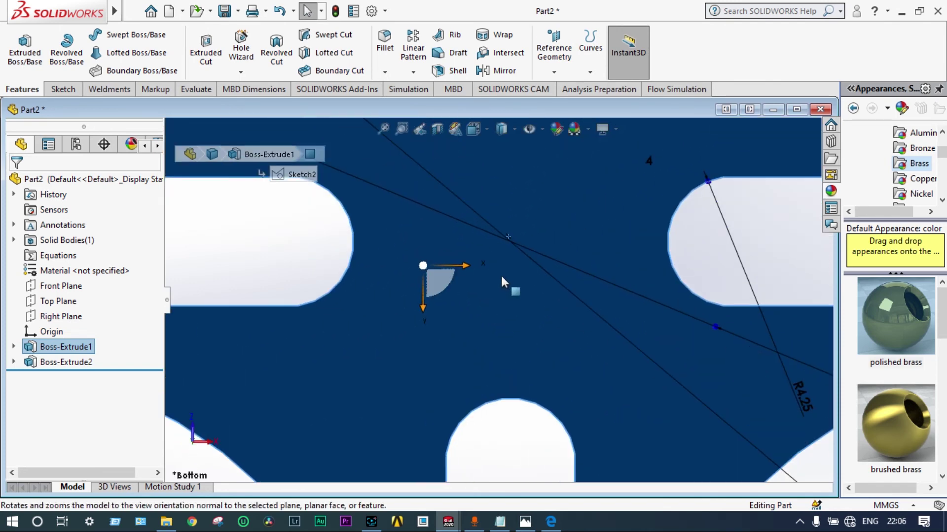
{"action": "scroll", "coordinate": [490, 286], "scroll_direction": "up", "scroll_amount": 3}
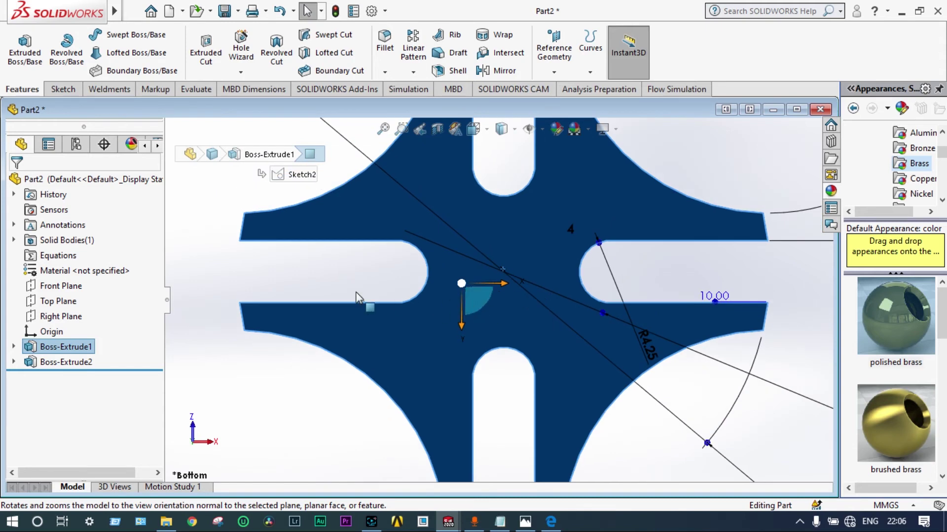
{"action": "left_click", "coordinate": [68, 89]}
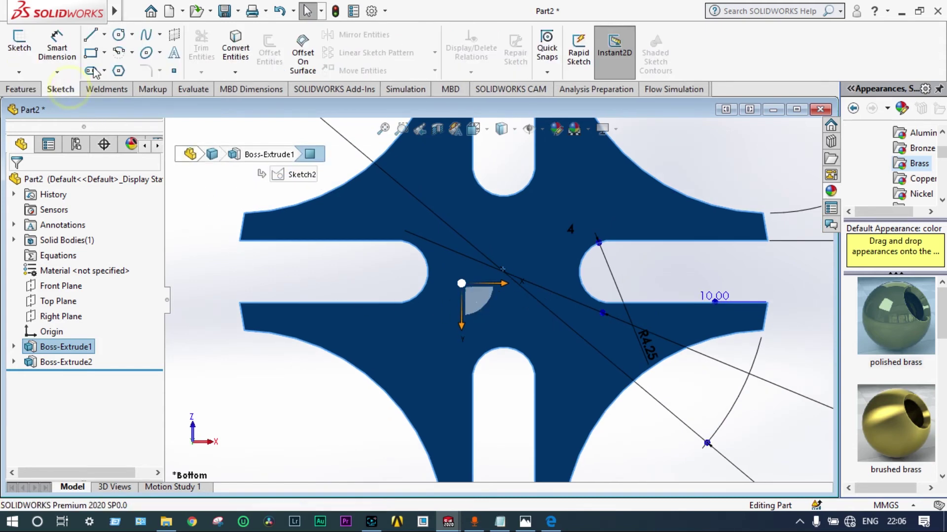
{"action": "left_click", "coordinate": [104, 34]}
{"action": "left_click", "coordinate": [96, 68]}
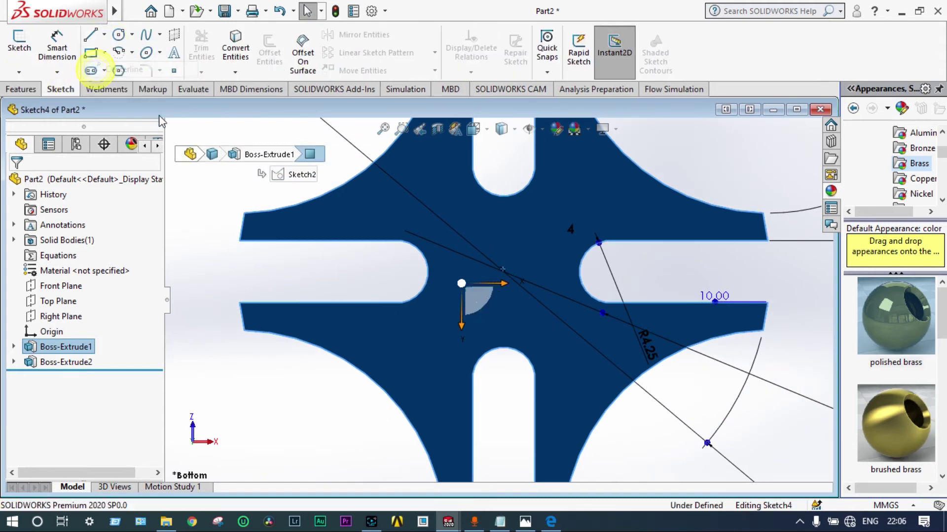
{"action": "left_click", "coordinate": [427, 271]}
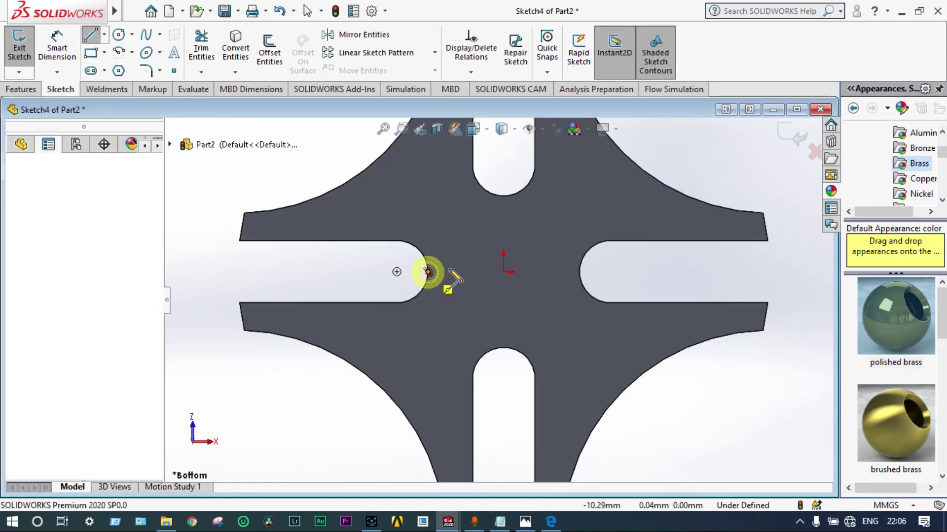
{"action": "left_click", "coordinate": [579, 271]}
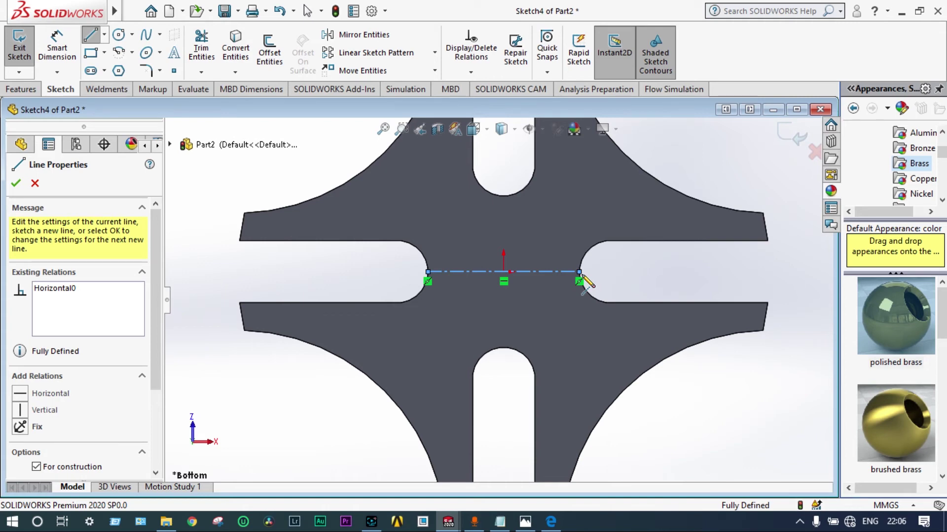
{"action": "key", "text": "Escape"}
{"action": "key", "text": "Escape"}
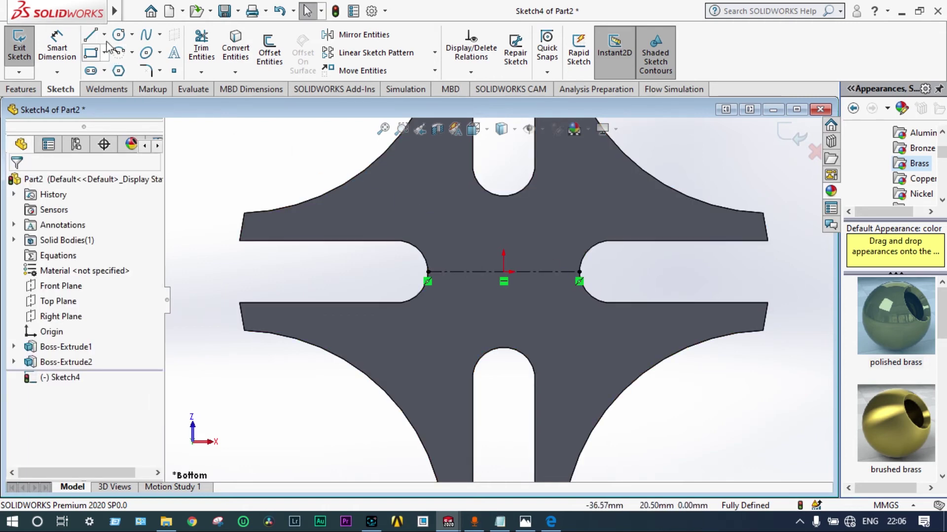
- Draw a vertical centerline through the origin between the rounded ends of the upper and lower slots
{"action": "left_click", "coordinate": [104, 36]}
{"action": "left_click", "coordinate": [116, 67]}
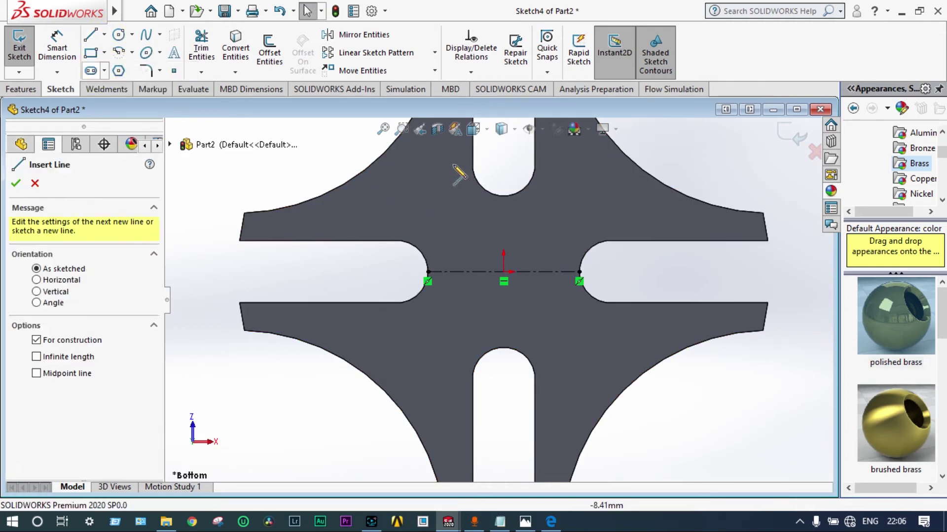
{"action": "left_click", "coordinate": [503, 195]}
{"action": "left_click", "coordinate": [503, 347]}
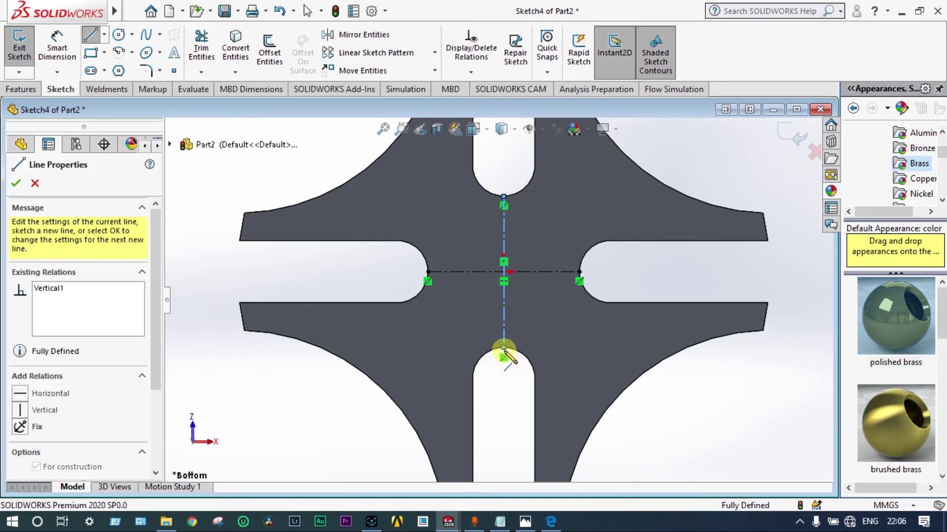
{"action": "key", "text": "Escape"}
{"action": "key", "text": "Escape"}
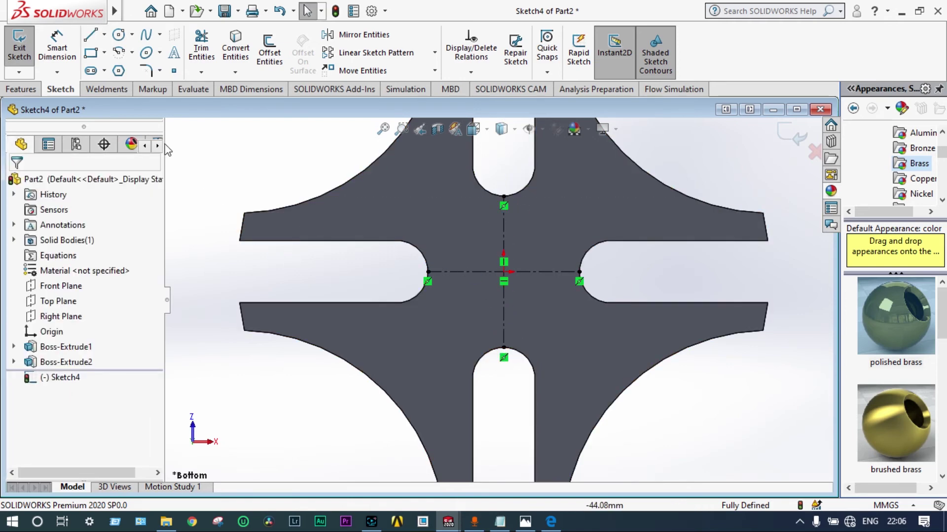
- Draw a circle about 11 mm in diameter centred on the origin of the bottom-face sketch
{"action": "left_click", "coordinate": [119, 36]}
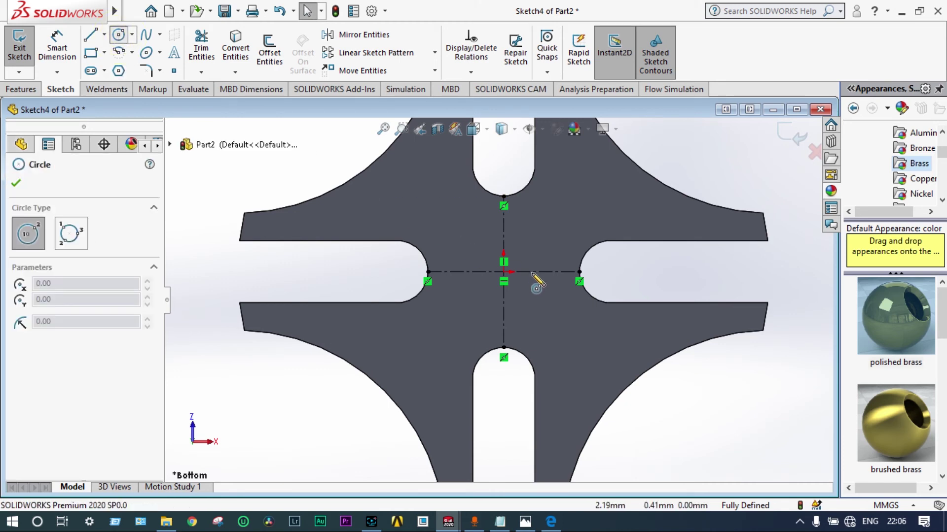
{"action": "scroll", "coordinate": [509, 277], "scroll_direction": "down", "scroll_amount": 2}
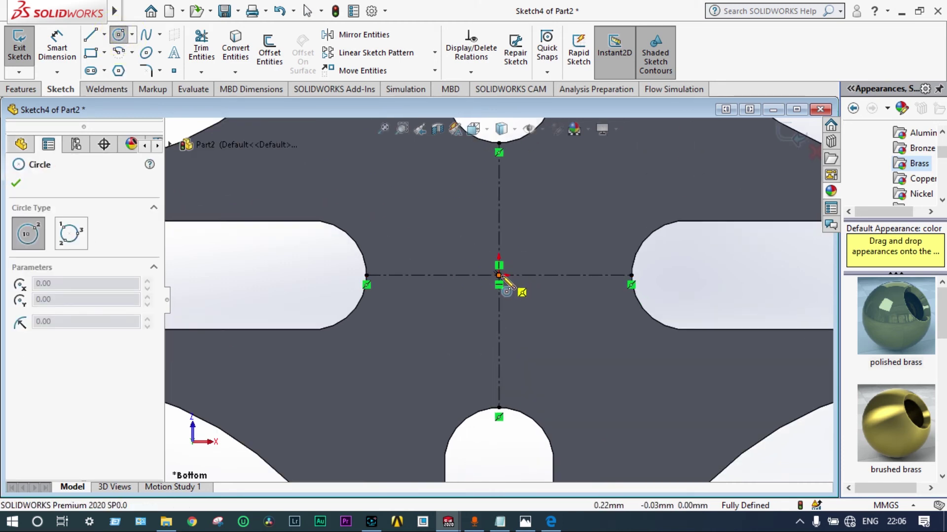
{"action": "left_click", "coordinate": [499, 275]}
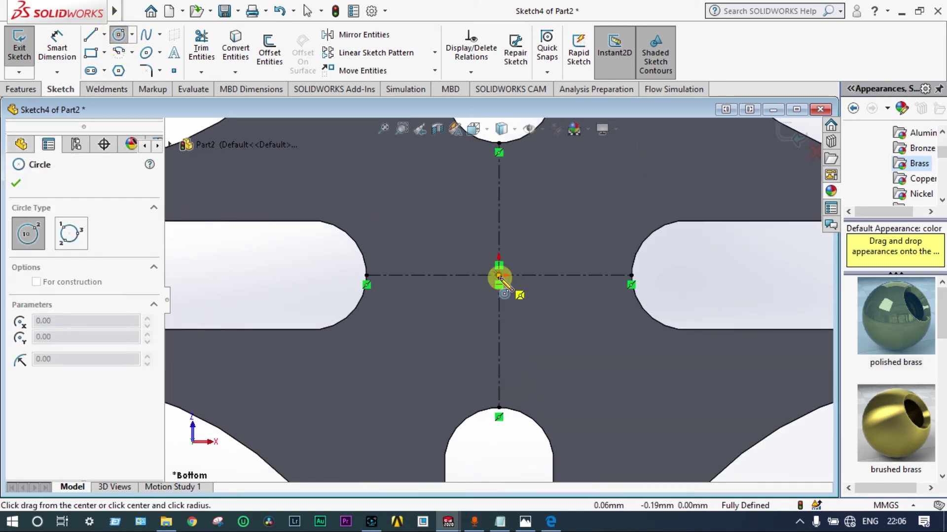
{"action": "left_click", "coordinate": [432, 298]}
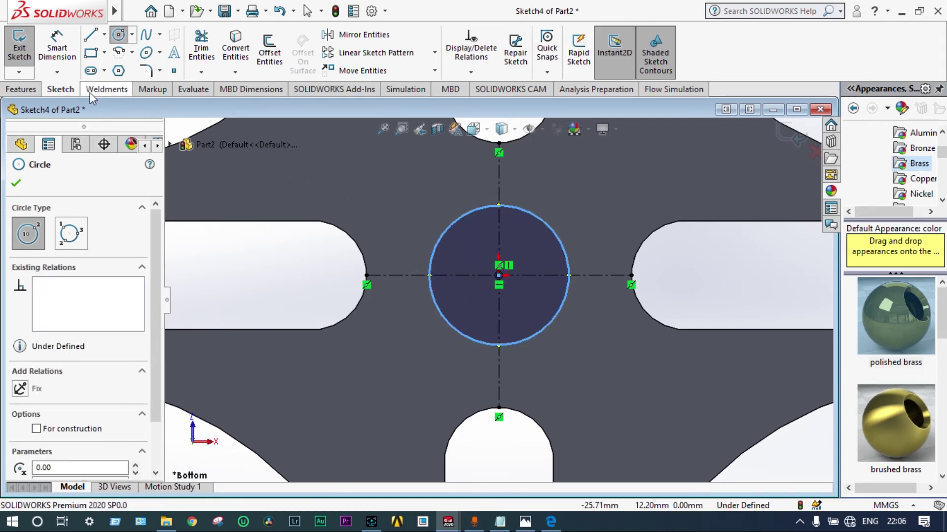
{"action": "key", "text": "Escape"}
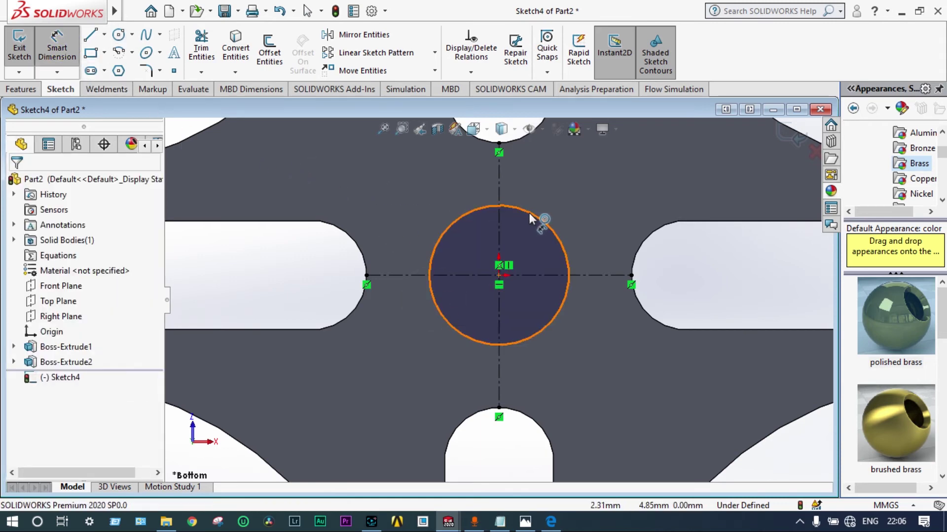
- Dimension the bottom-face circle to a 10 mm diameter and finish the sketch
{"action": "left_click", "coordinate": [530, 213]}
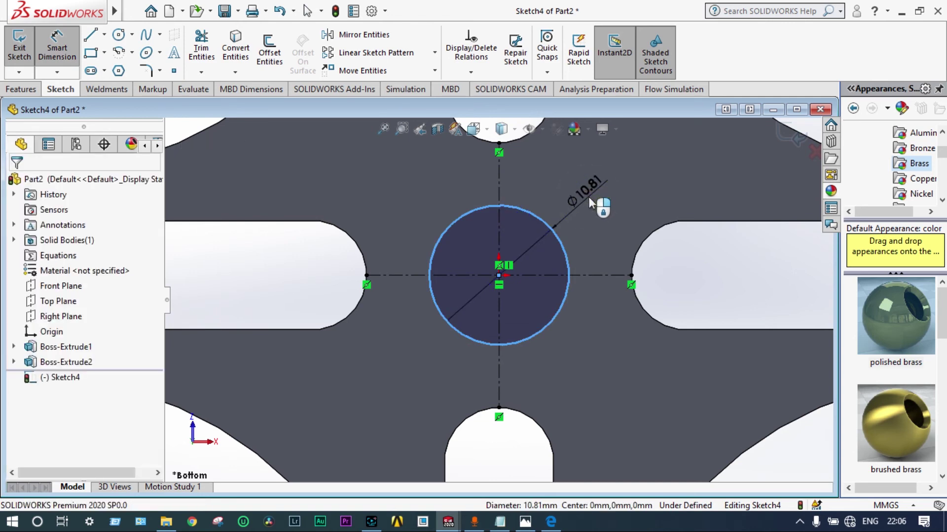
{"action": "left_click", "coordinate": [589, 196]}
{"action": "type", "text": "10"}
{"action": "key", "text": "Return"}
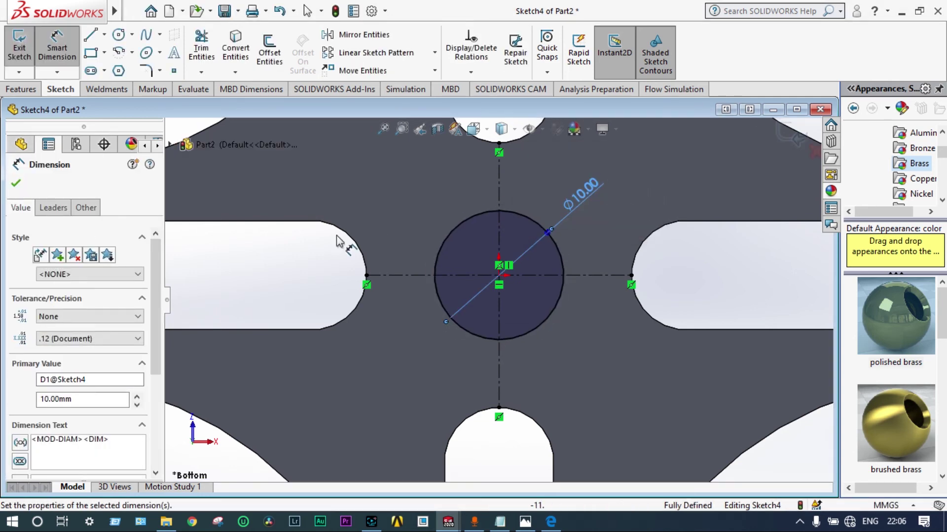
{"action": "left_click", "coordinate": [15, 183]}
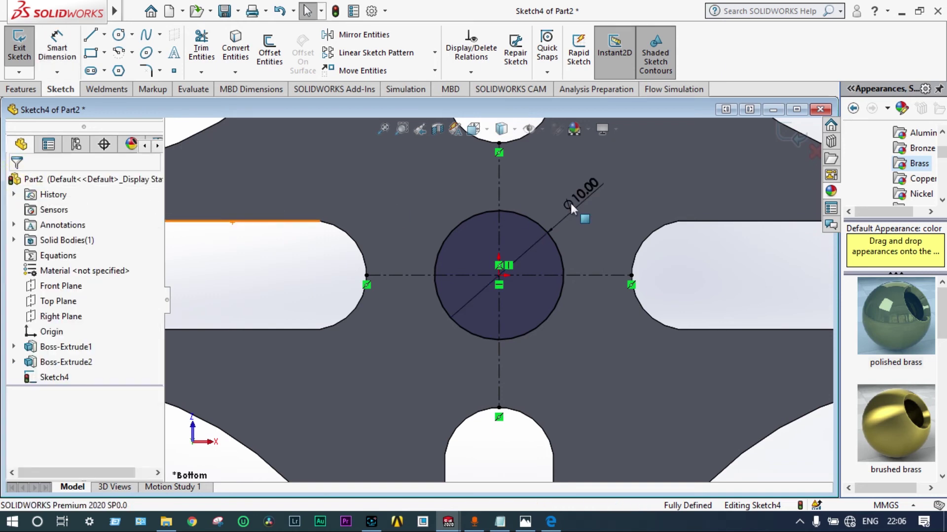
{"action": "left_click", "coordinate": [789, 138]}
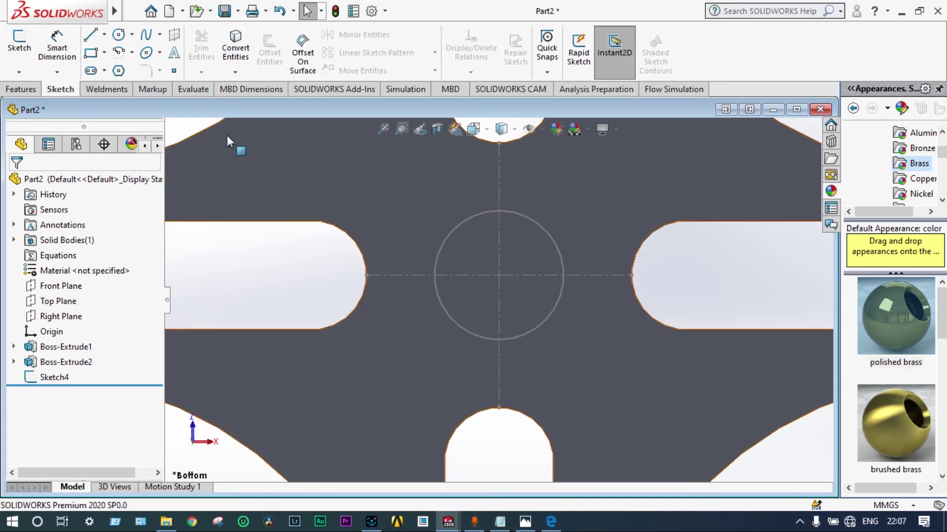
- Extrude the 10 mm circle sketch on the disc's underside as a blind boss 10 mm deep, merged with the body
{"action": "left_click", "coordinate": [55, 377]}
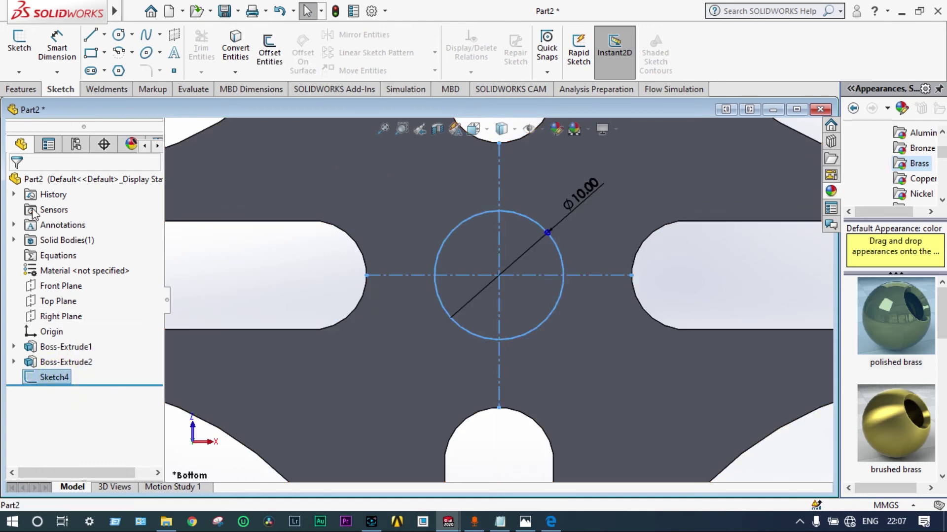
{"action": "left_click", "coordinate": [20, 89]}
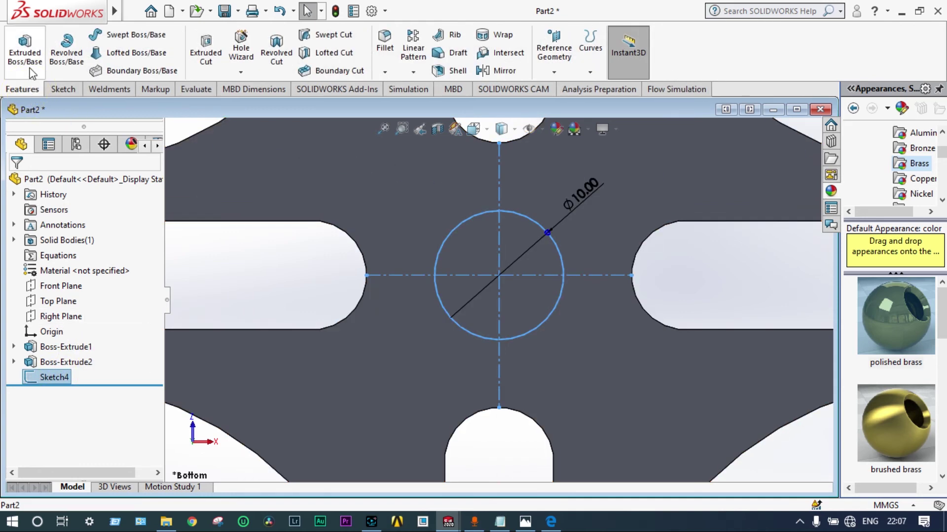
{"action": "left_click", "coordinate": [24, 60]}
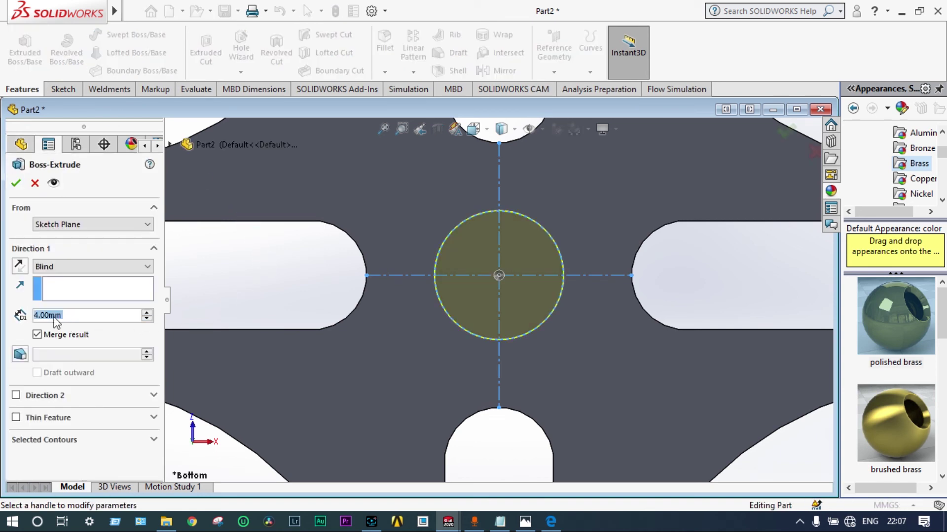
{"action": "left_click", "coordinate": [38, 316]}
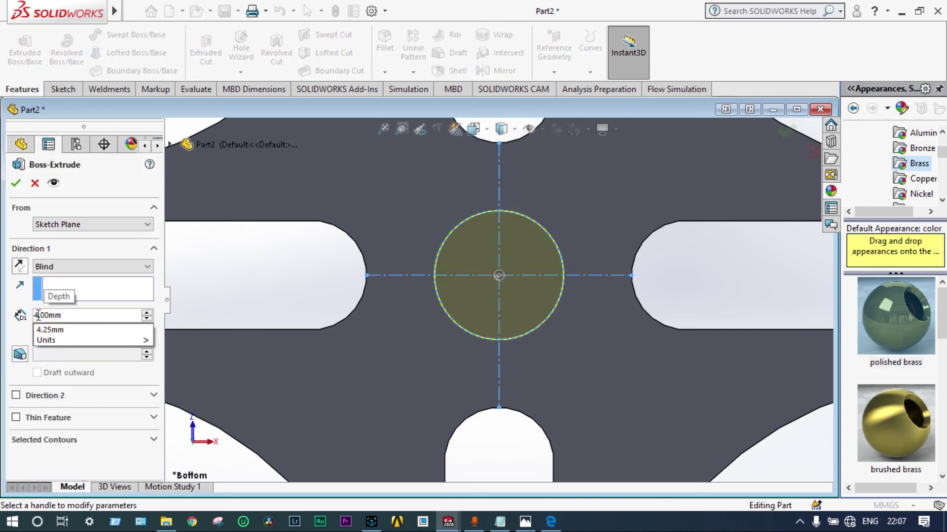
{"action": "key", "text": "BackSpace"}
{"action": "type", "text": "10"}
{"action": "key", "text": "Return"}
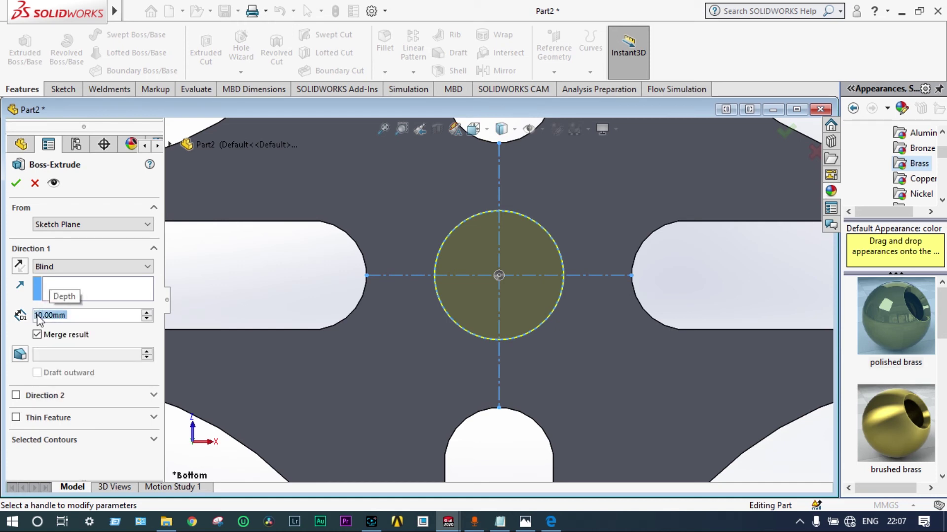
{"action": "left_click", "coordinate": [17, 184]}
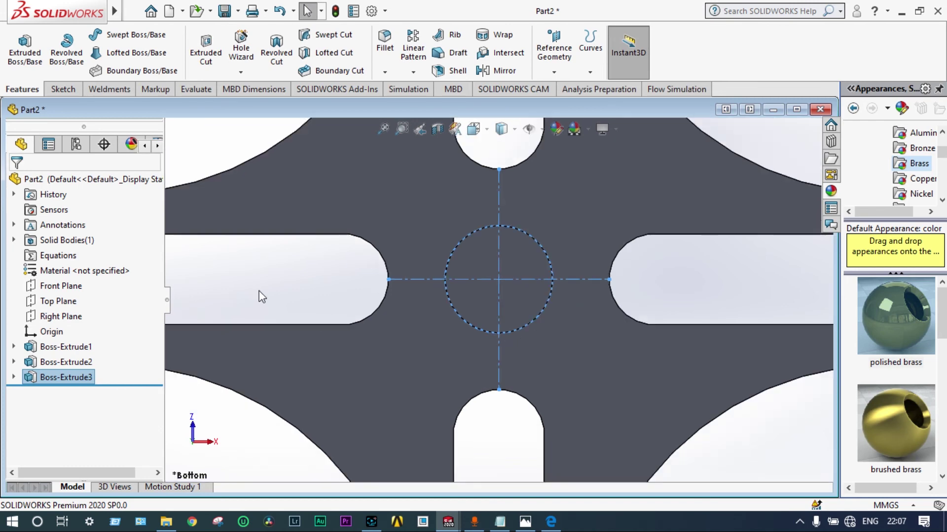
- On the end face of the 10 mm bottom boss, sketch a circle about 5.5 mm in diameter centred on the origin
{"action": "middle_click_drag", "start_coordinate": [261, 296], "coordinate": [345, 279]}
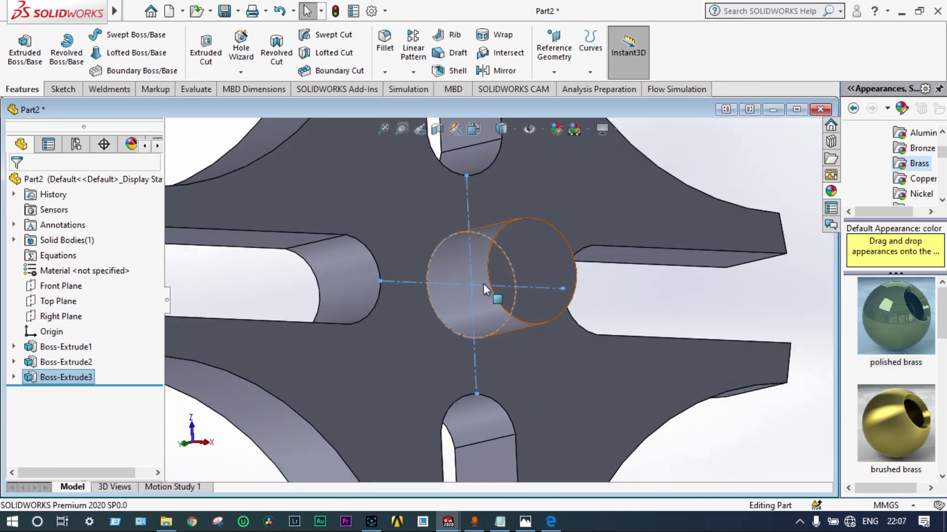
{"action": "left_click", "coordinate": [529, 259]}
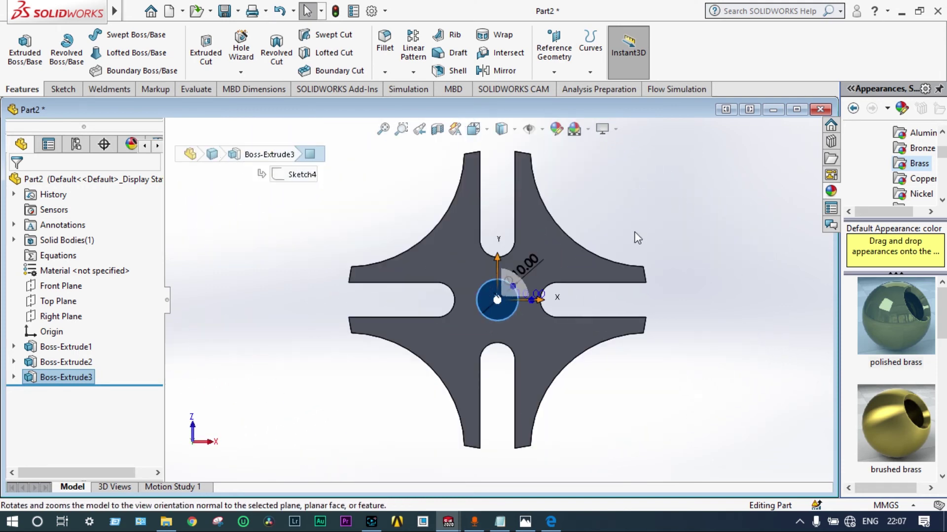
{"action": "scroll", "coordinate": [499, 295], "scroll_direction": "down", "scroll_amount": 7}
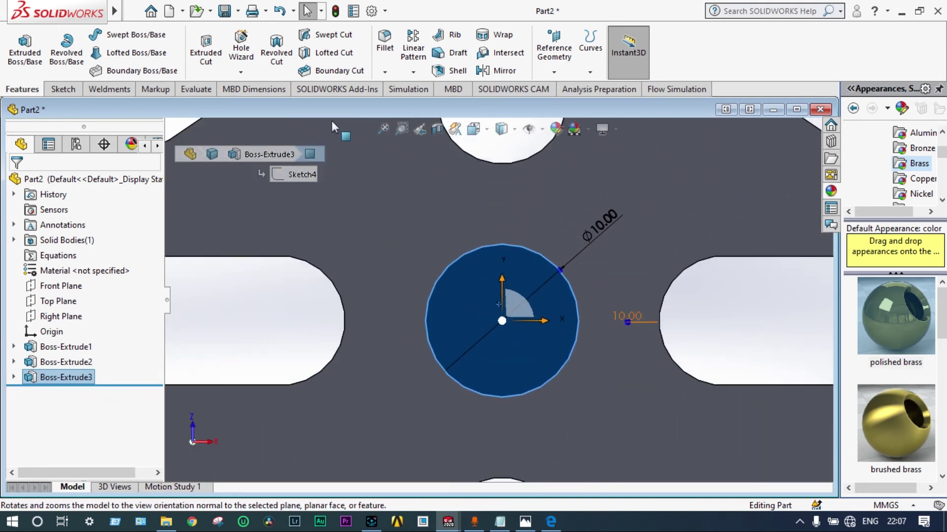
{"action": "left_click", "coordinate": [61, 89]}
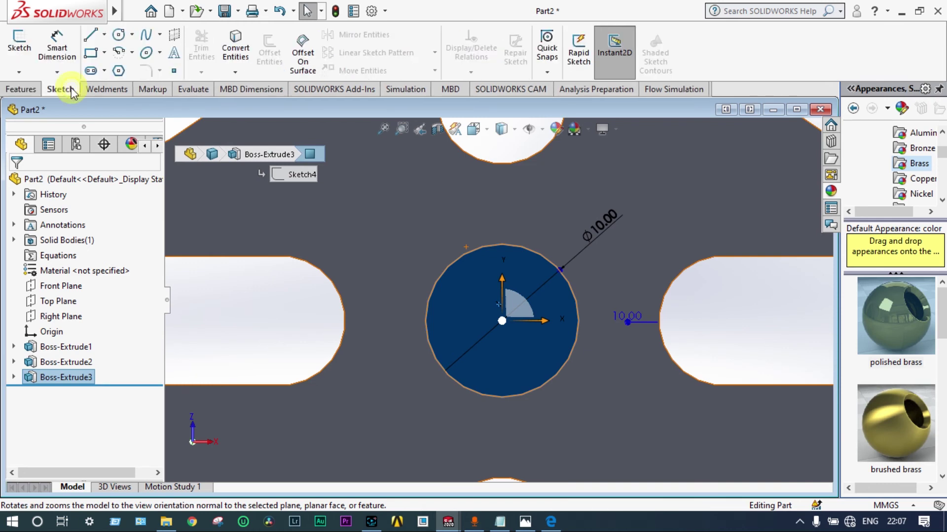
{"action": "left_click", "coordinate": [117, 36]}
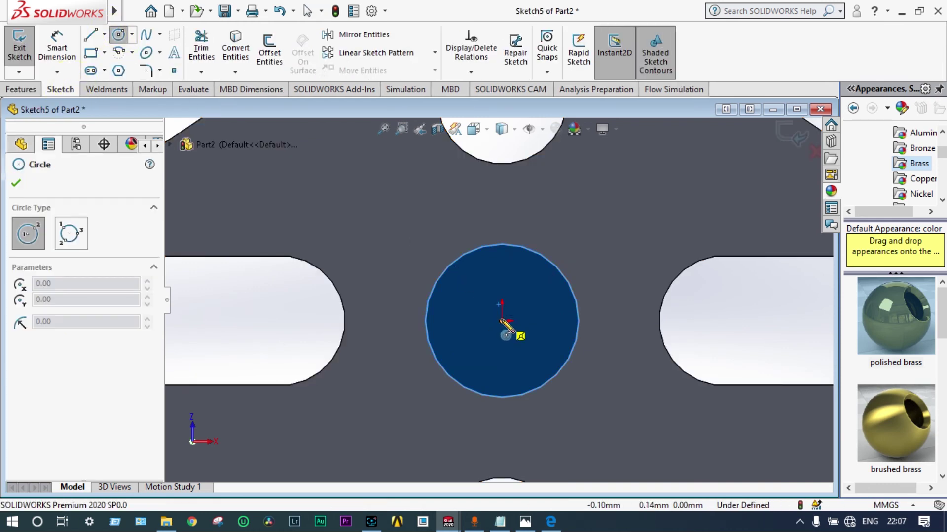
{"action": "left_click_drag", "start_coordinate": [502, 320], "coordinate": [543, 321]}
{"action": "key", "text": "Escape"}
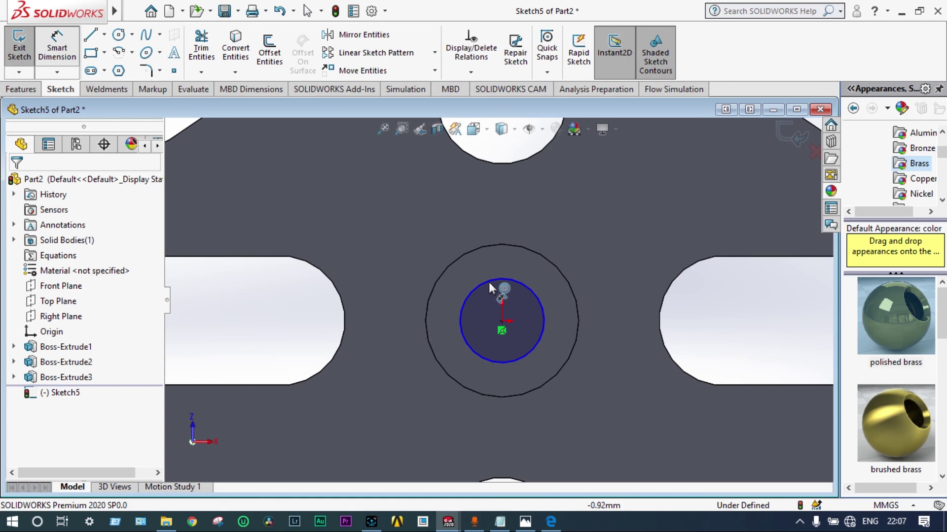
- Dimension the circle on the bottom boss's end face to a 6 mm diameter and finish the sketch
{"action": "left_click", "coordinate": [525, 285]}
{"action": "left_click", "coordinate": [598, 241]}
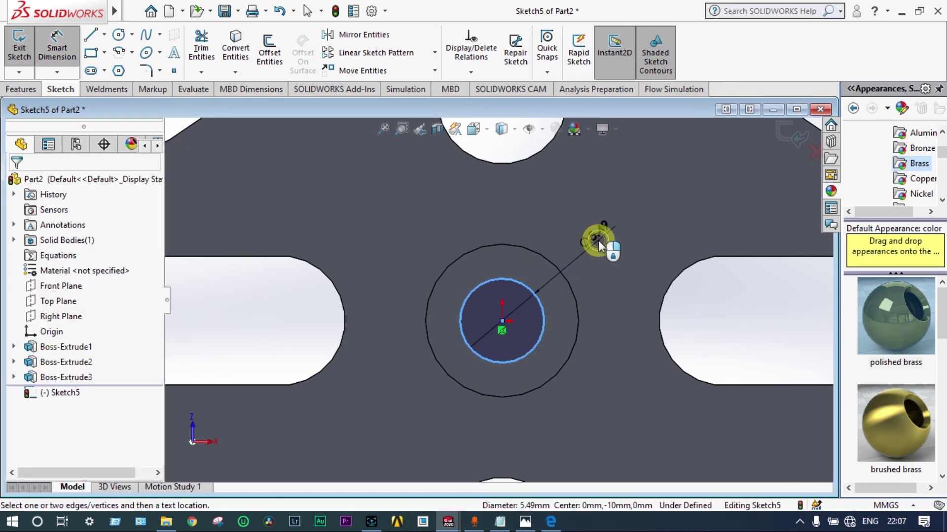
{"action": "type", "text": "6"}
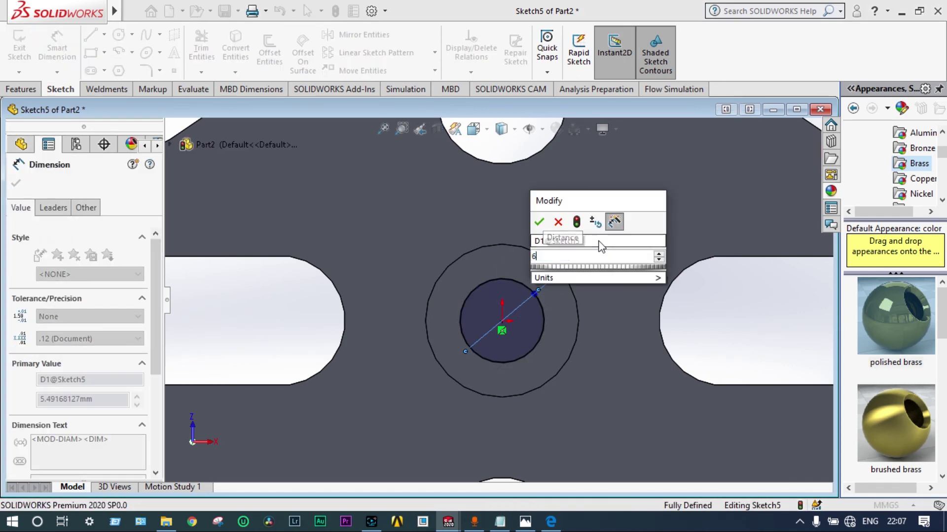
{"action": "key", "text": "Return"}
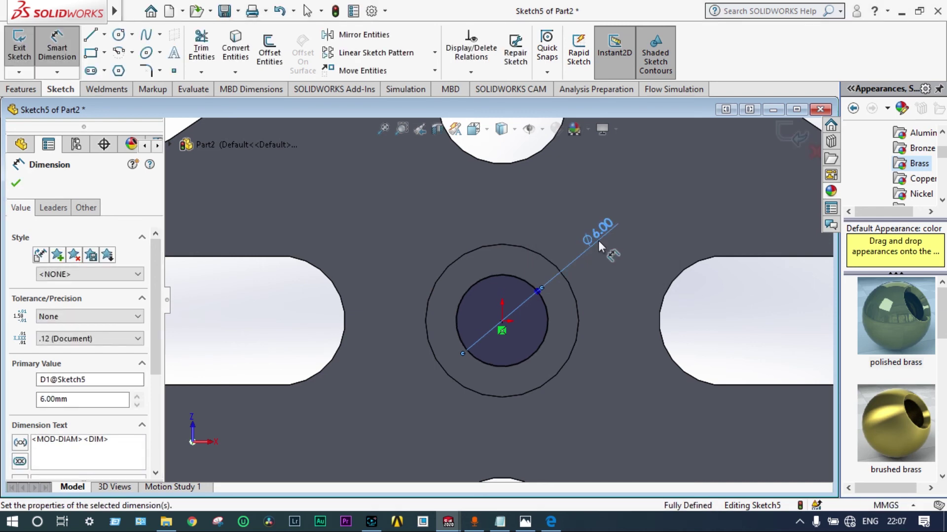
{"action": "left_click", "coordinate": [17, 185]}
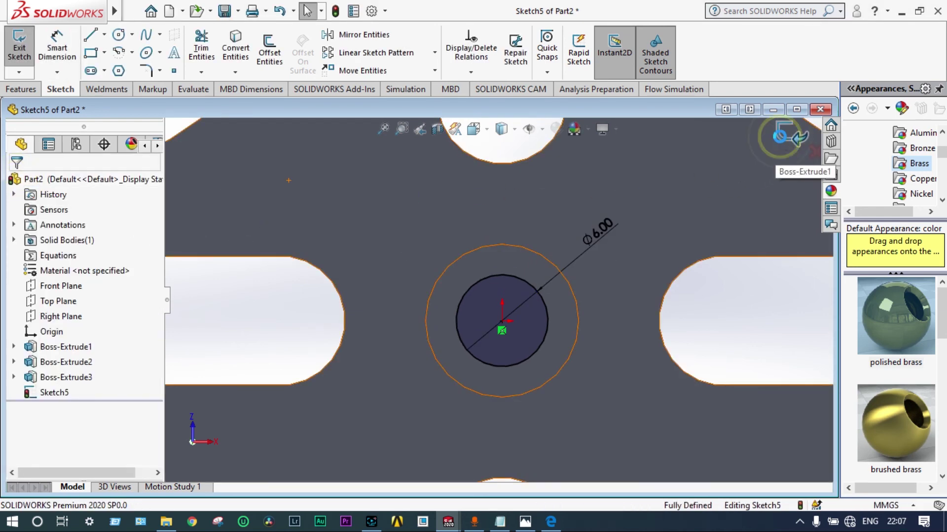
{"action": "left_click", "coordinate": [782, 136]}
{"action": "left_click", "coordinate": [780, 138]}
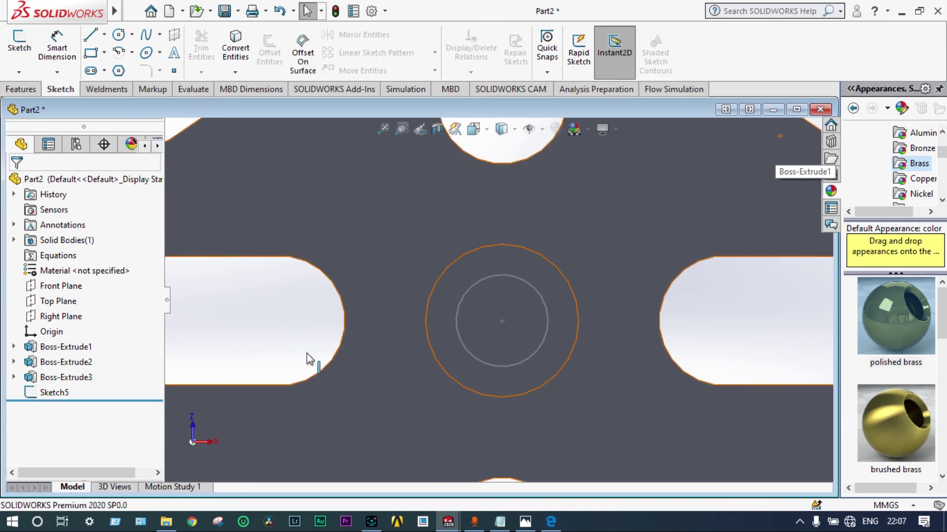
- Extrude the 6 mm circle sketch as a blind boss 4 mm deep from the end of the bottom boss
{"action": "left_click", "coordinate": [54, 394]}
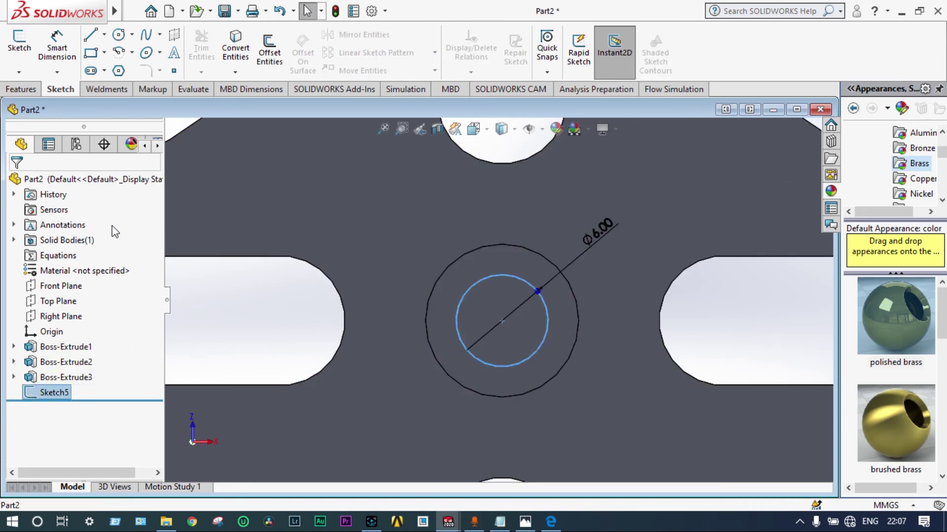
{"action": "left_click", "coordinate": [29, 90]}
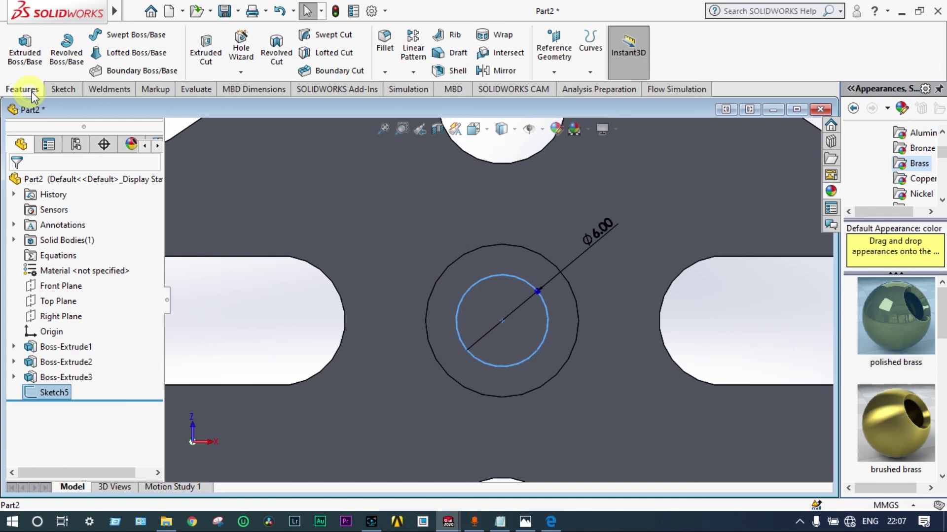
{"action": "left_click", "coordinate": [28, 55]}
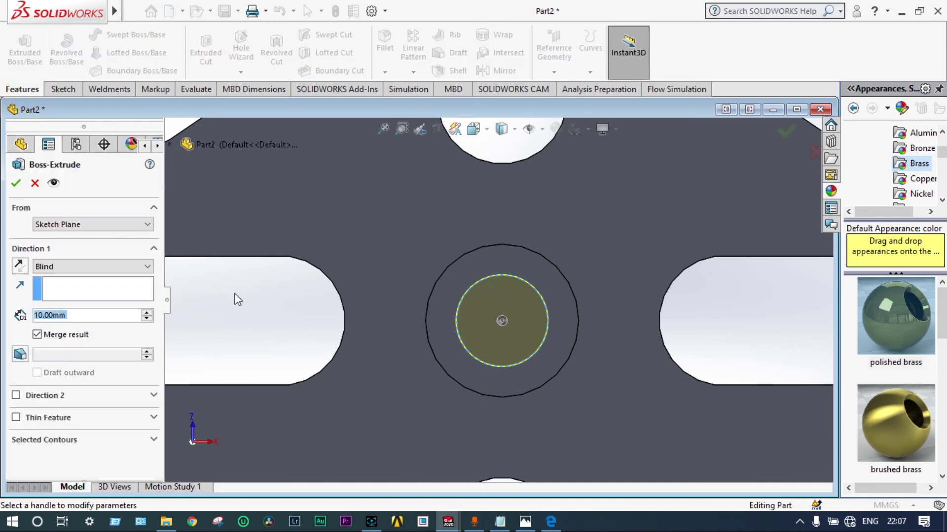
{"action": "left_click", "coordinate": [42, 315]}
{"action": "key", "text": "BackSpace"}
{"action": "key", "text": "BackSpace"}
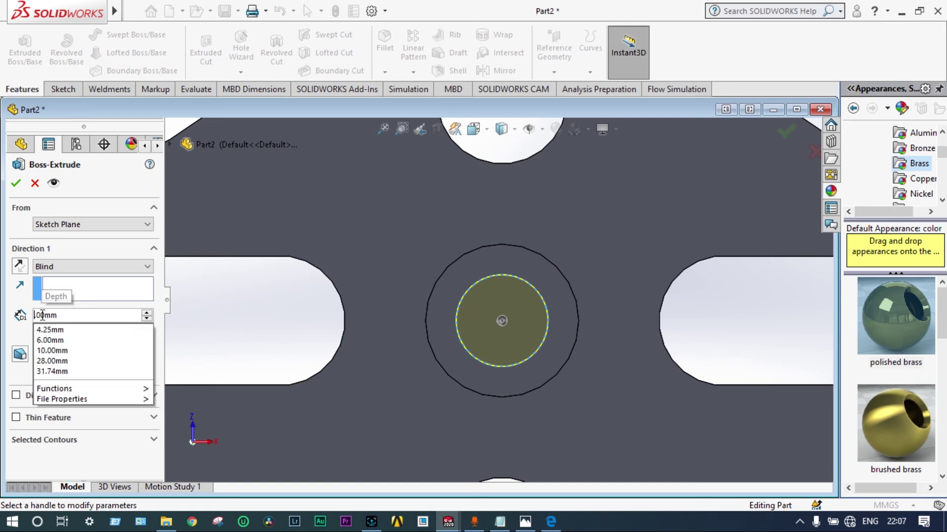
{"action": "type", "text": "4"}
{"action": "key", "text": "Return"}
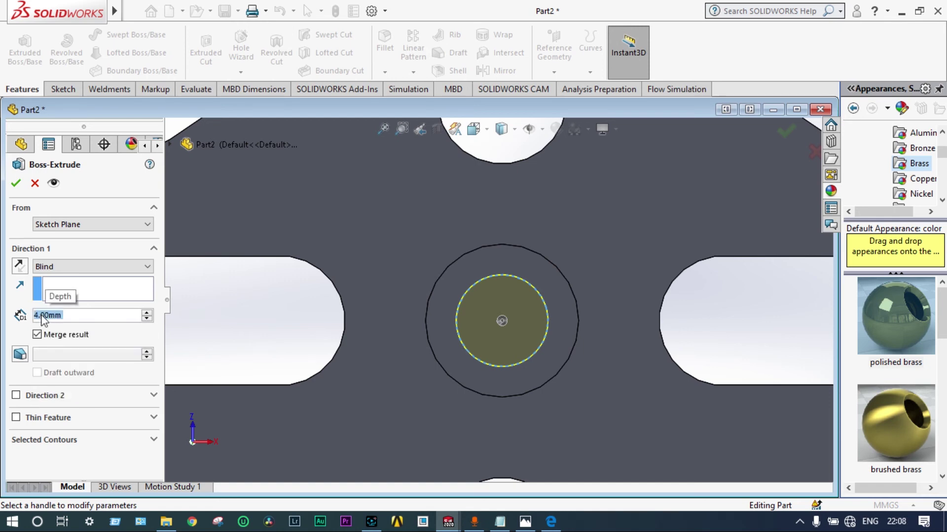
{"action": "left_click", "coordinate": [16, 183]}
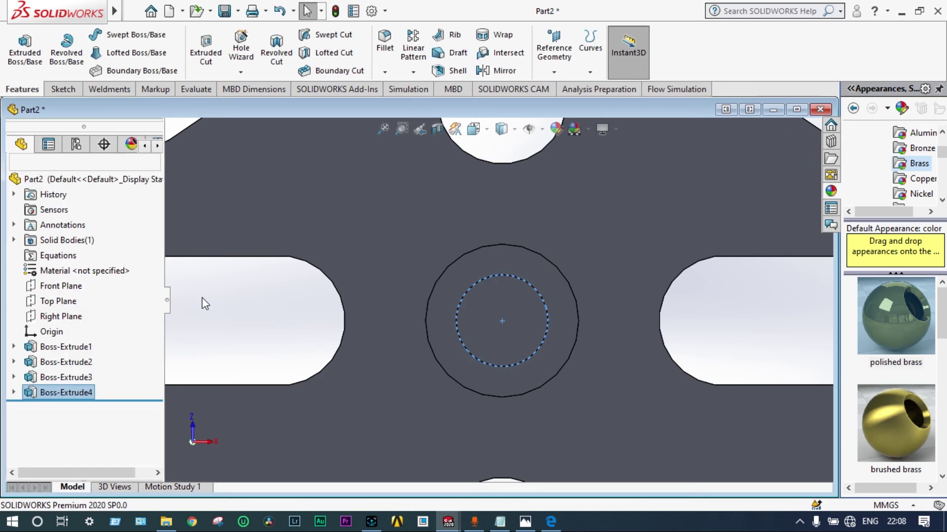
- Apply the polished brass appearance to the whole part
{"action": "scroll", "coordinate": [221, 312], "scroll_direction": "up", "scroll_amount": 2}
{"action": "middle_click_drag", "start_coordinate": [229, 312], "coordinate": [336, 303]}
{"action": "scroll", "coordinate": [276, 309], "scroll_direction": "up", "scroll_amount": 3}
{"action": "scroll", "coordinate": [273, 279], "scroll_direction": "down", "scroll_amount": 2}
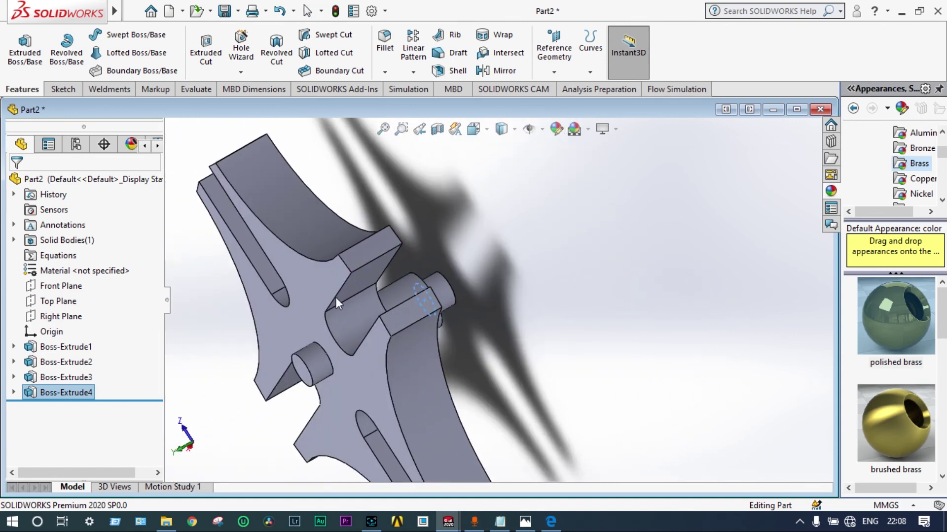
{"action": "scroll", "coordinate": [336, 303], "scroll_direction": "up", "scroll_amount": 2}
{"action": "middle_click_drag", "start_coordinate": [286, 333], "coordinate": [314, 287]}
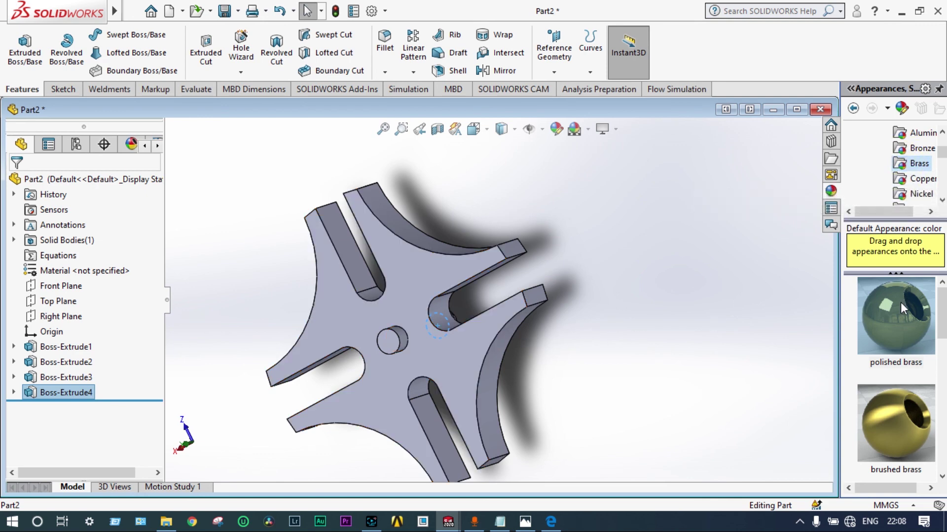
{"action": "left_click_drag", "start_coordinate": [902, 308], "coordinate": [403, 345]}
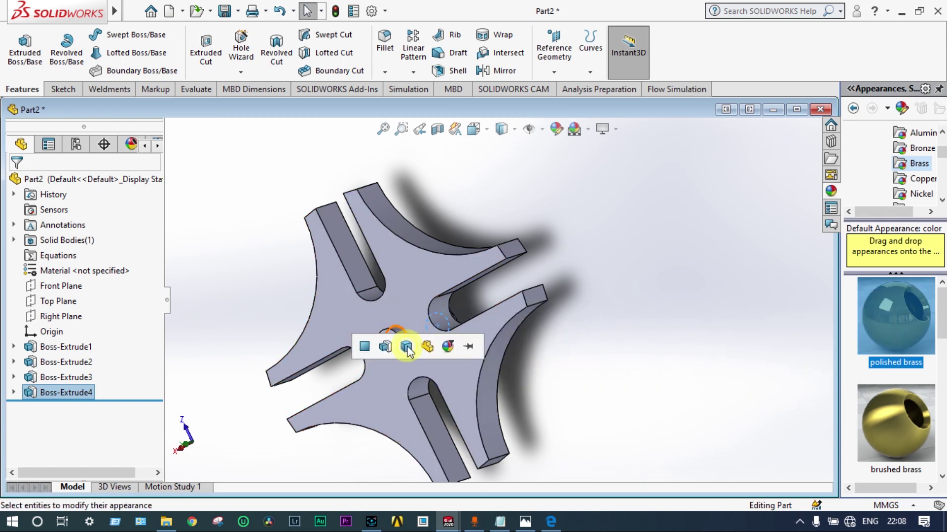
{"action": "left_click", "coordinate": [424, 348]}
- Change the display scene to Plain White and view the brass disc from its shaft side
{"action": "middle_click_drag", "start_coordinate": [583, 357], "coordinate": [569, 327]}
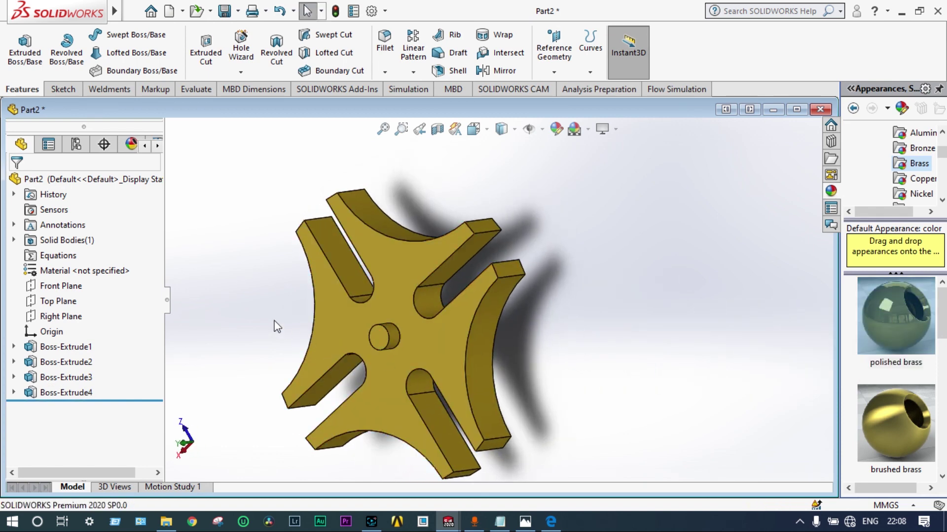
{"action": "scroll", "coordinate": [277, 327], "scroll_direction": "down", "scroll_amount": 2}
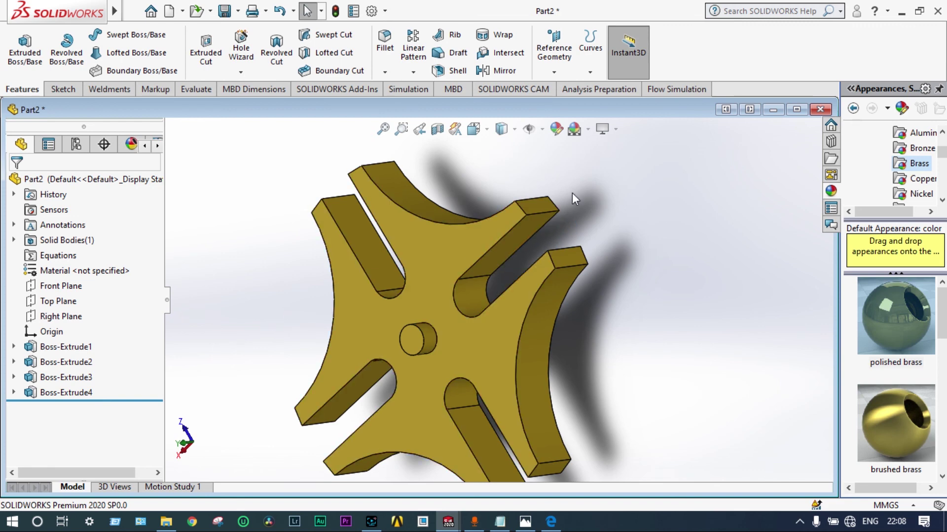
{"action": "left_click", "coordinate": [588, 132]}
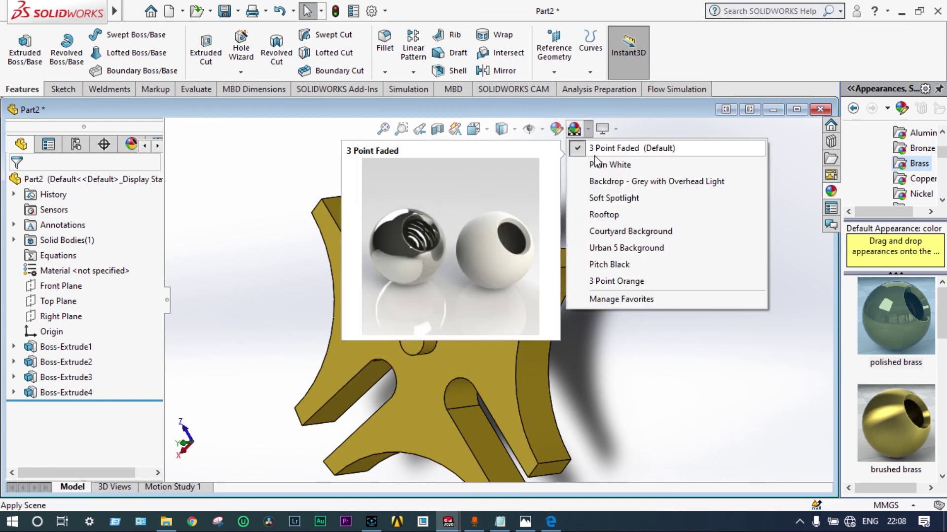
{"action": "left_click", "coordinate": [582, 166]}
{"action": "middle_click_drag", "start_coordinate": [446, 310], "coordinate": [686, 326]}
{"action": "scroll", "coordinate": [299, 326], "scroll_direction": "down", "scroll_amount": 1}
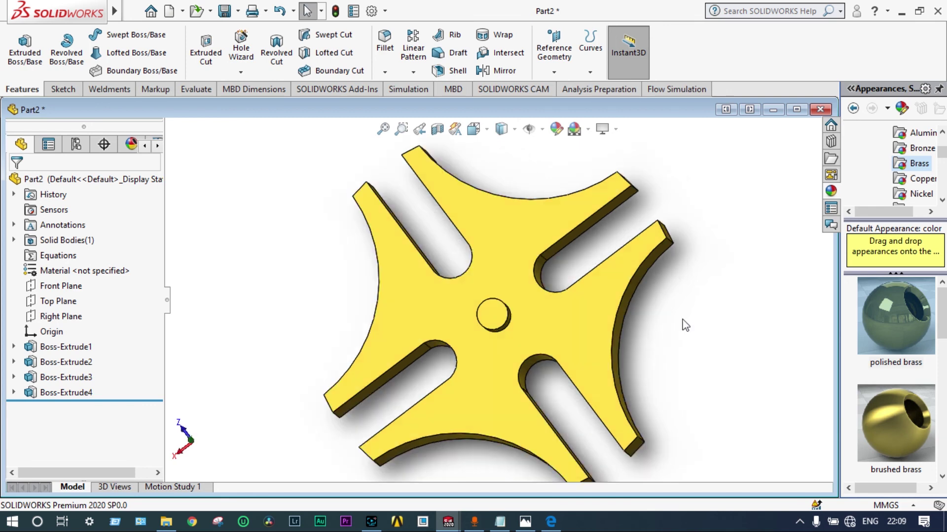